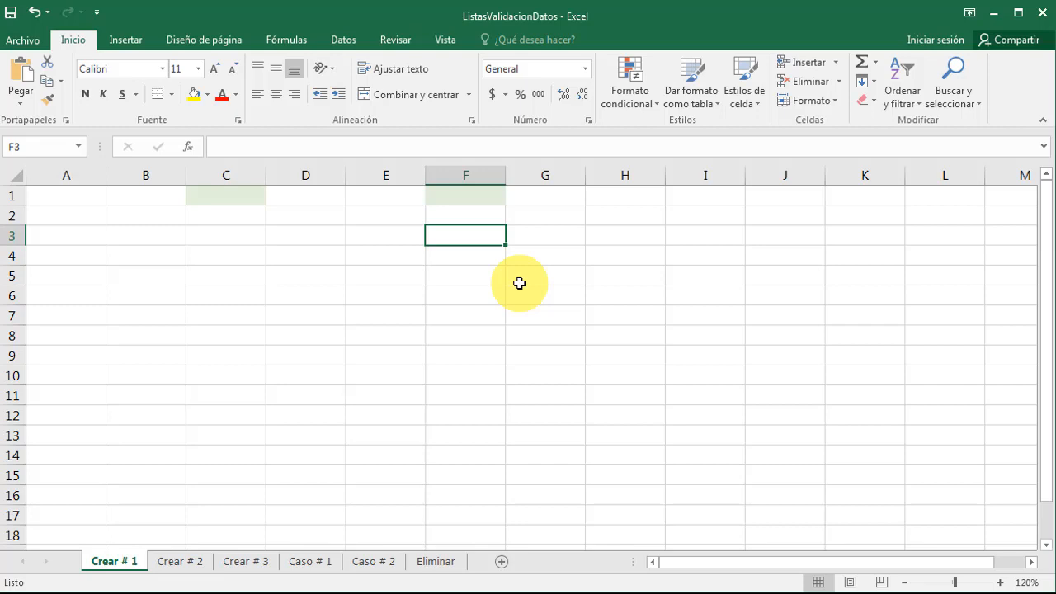
Step: Examine the weekday drop-down list in cell F3 of the Eliminar sheet
left_click(338, 39)
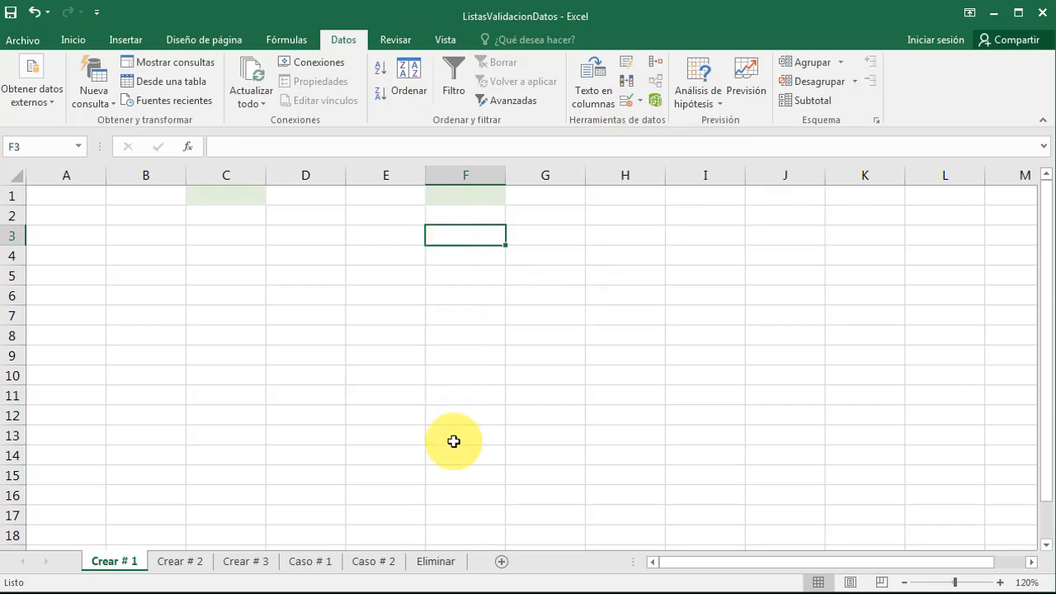
left_click(437, 562)
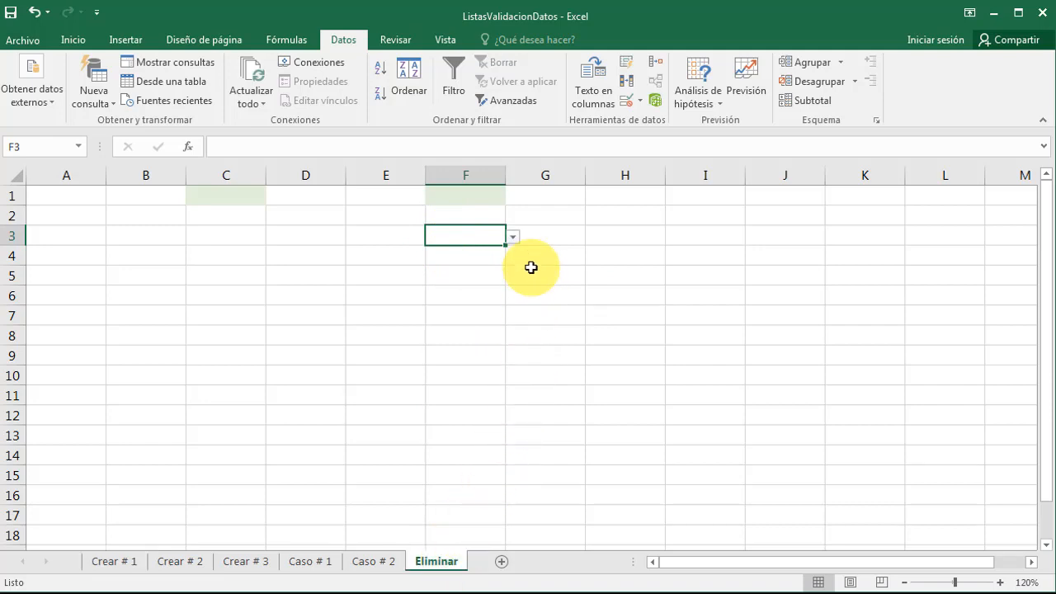
left_click(513, 239)
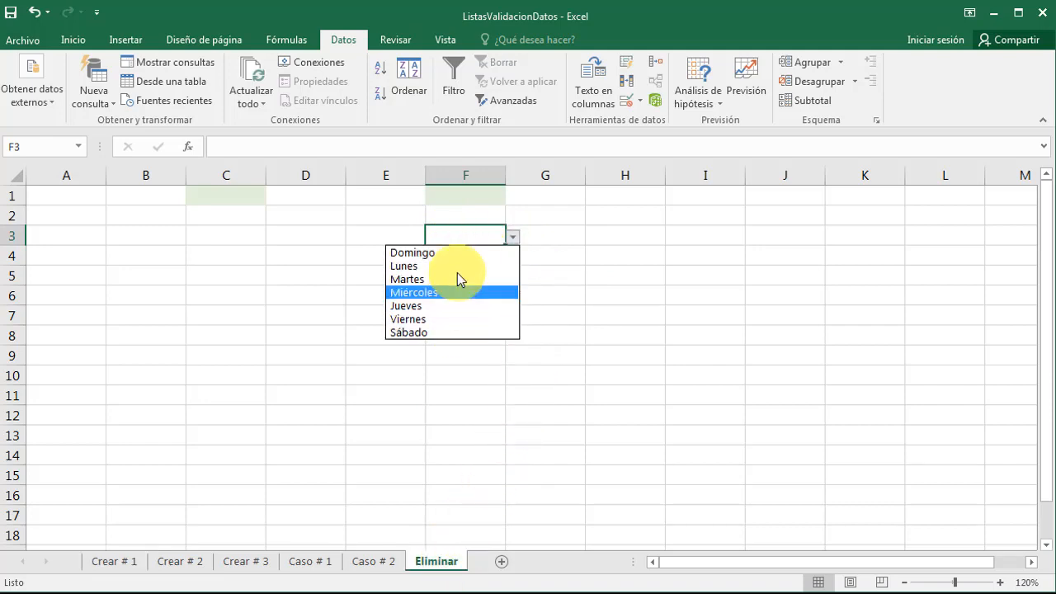
left_click(557, 236)
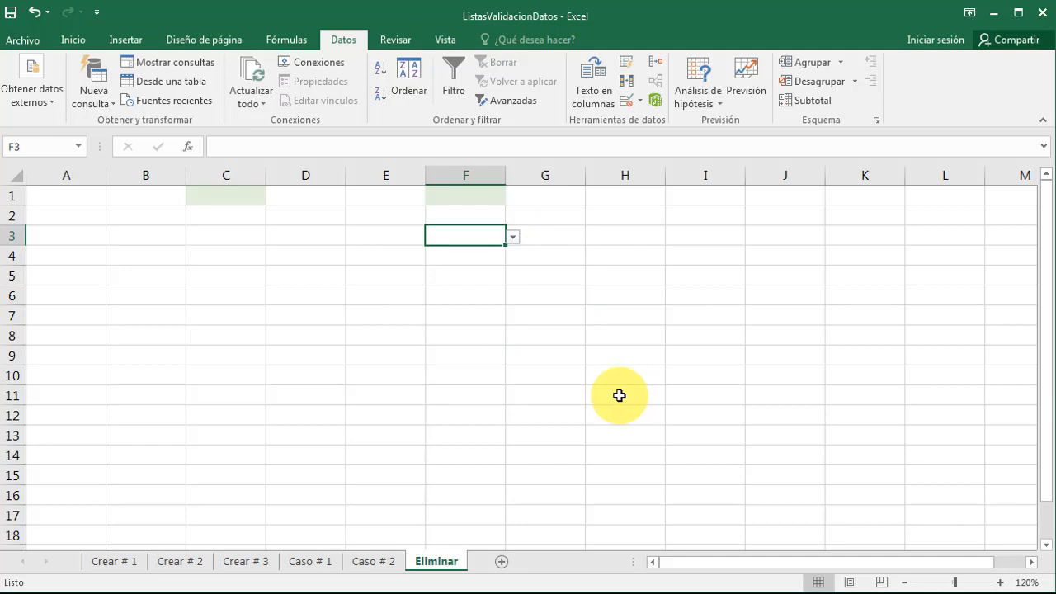
left_click(73, 41)
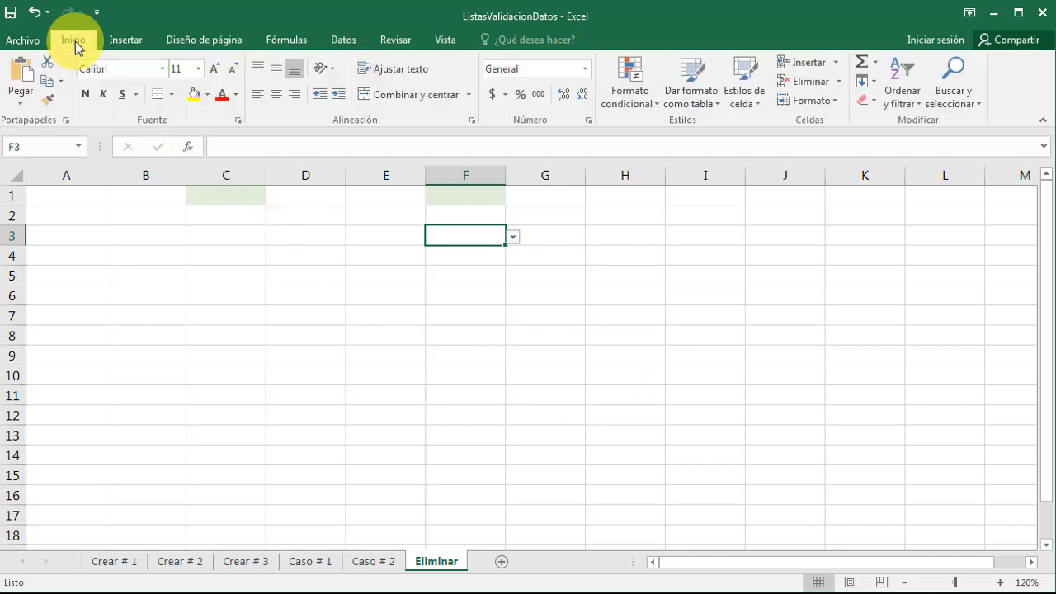
left_click(124, 568)
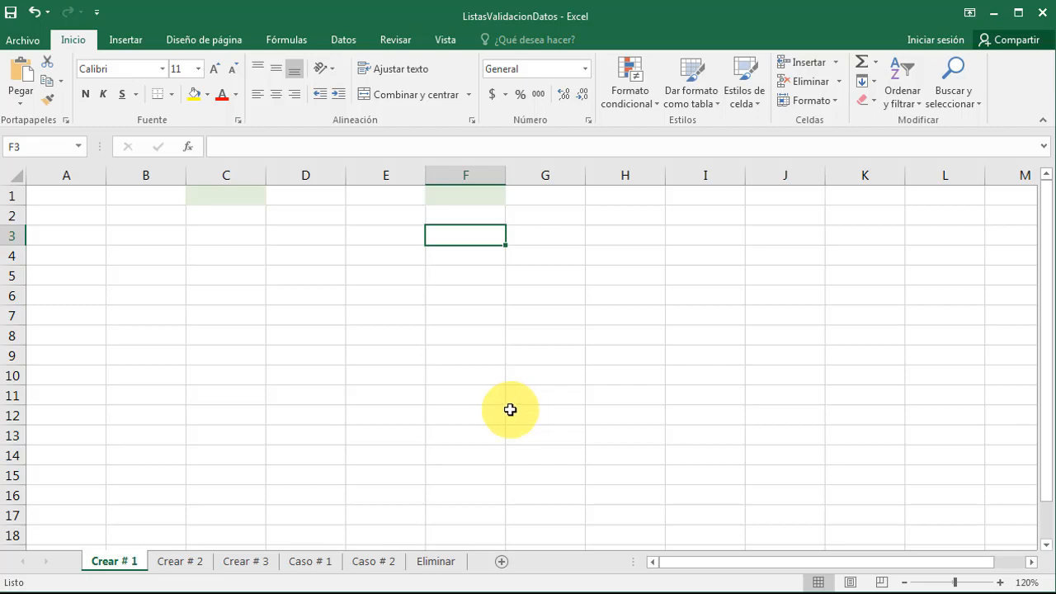
left_click(449, 562)
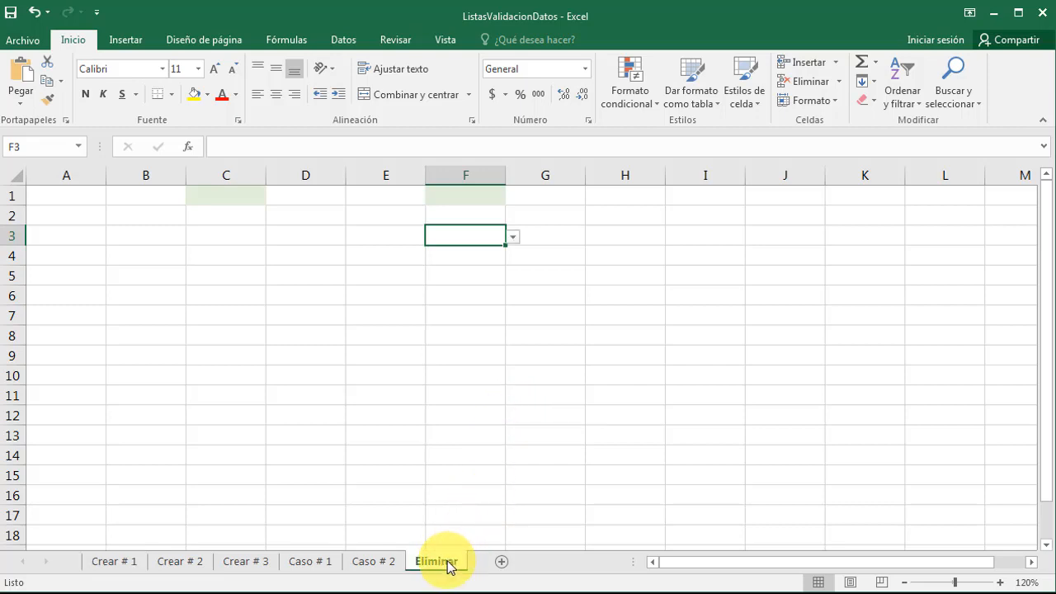
left_click(477, 274)
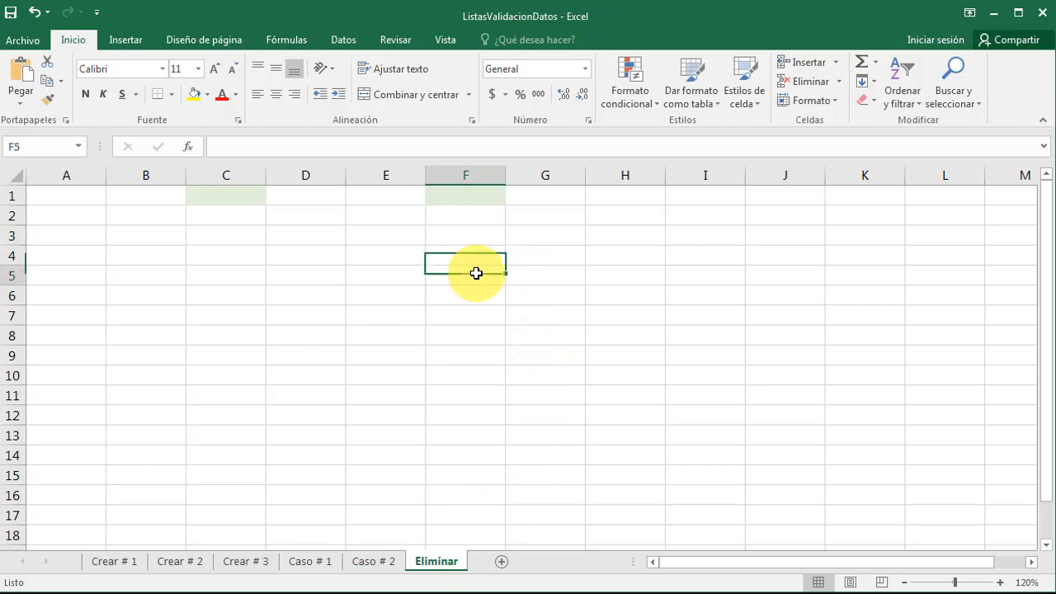
left_click(467, 235)
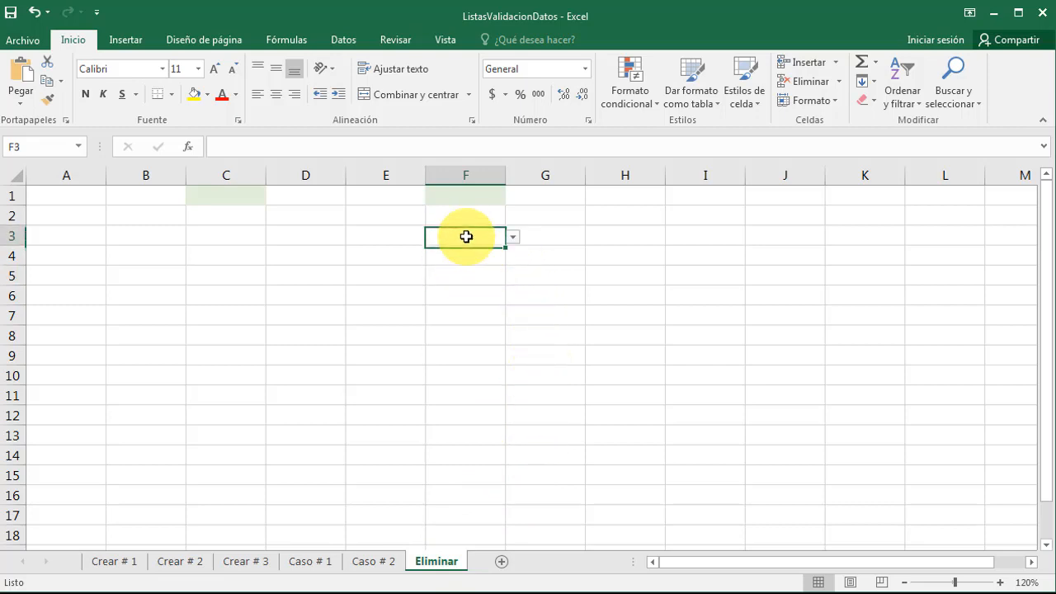
left_click(511, 238)
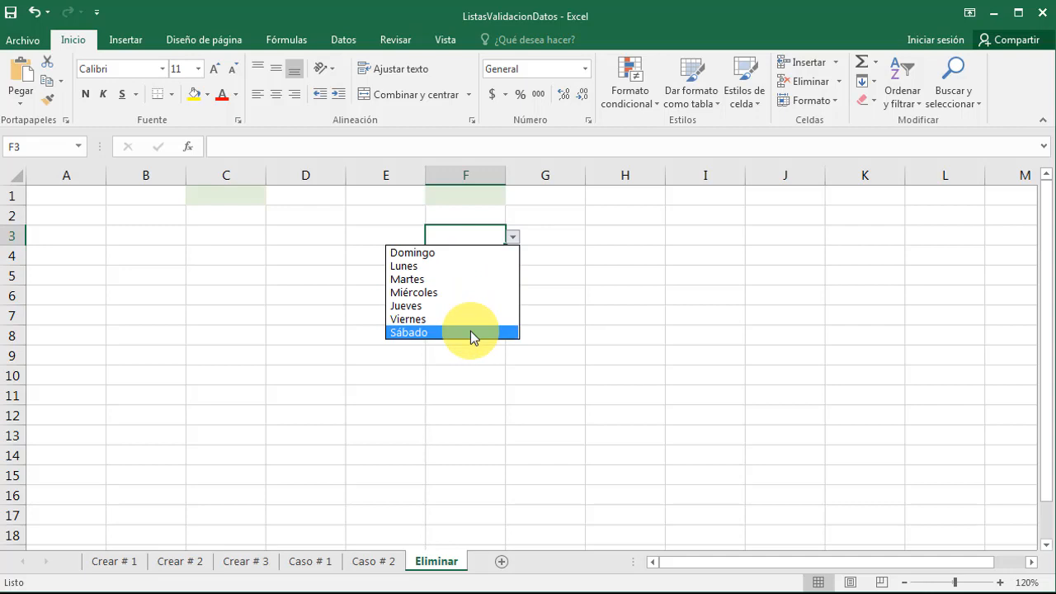
left_click(514, 239)
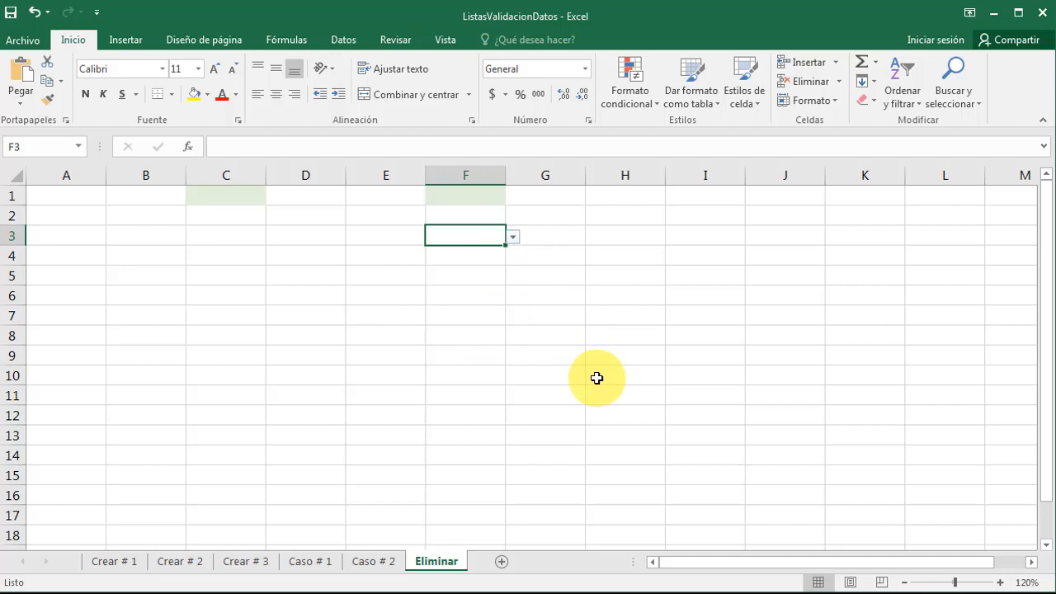
Step: Start a data validation rule for cell F3 on the Crear # 1 sheet, allowing values from a list (Lista)
left_click(124, 563)
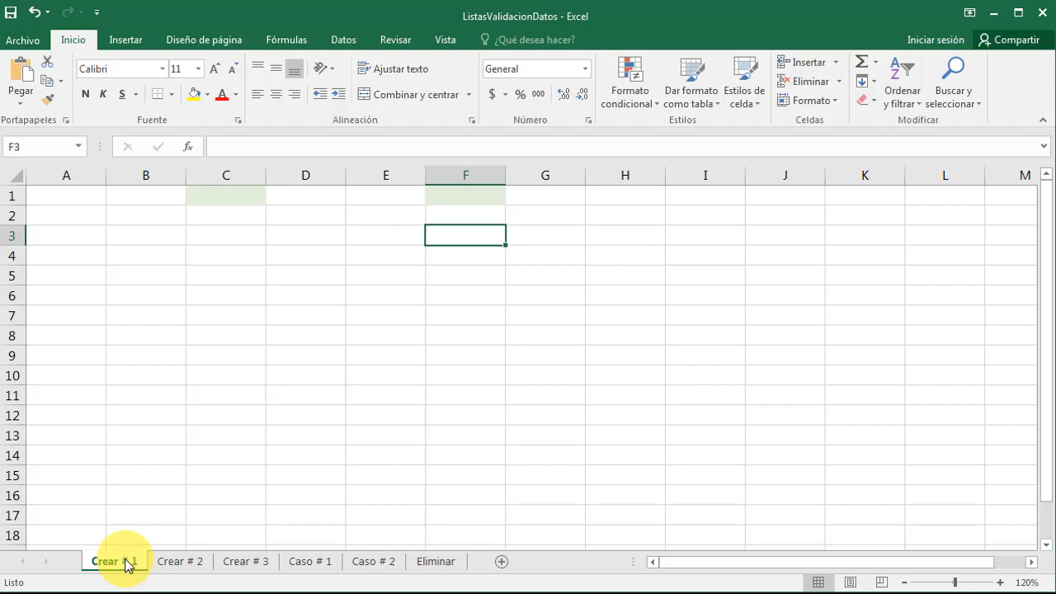
left_click(507, 312)
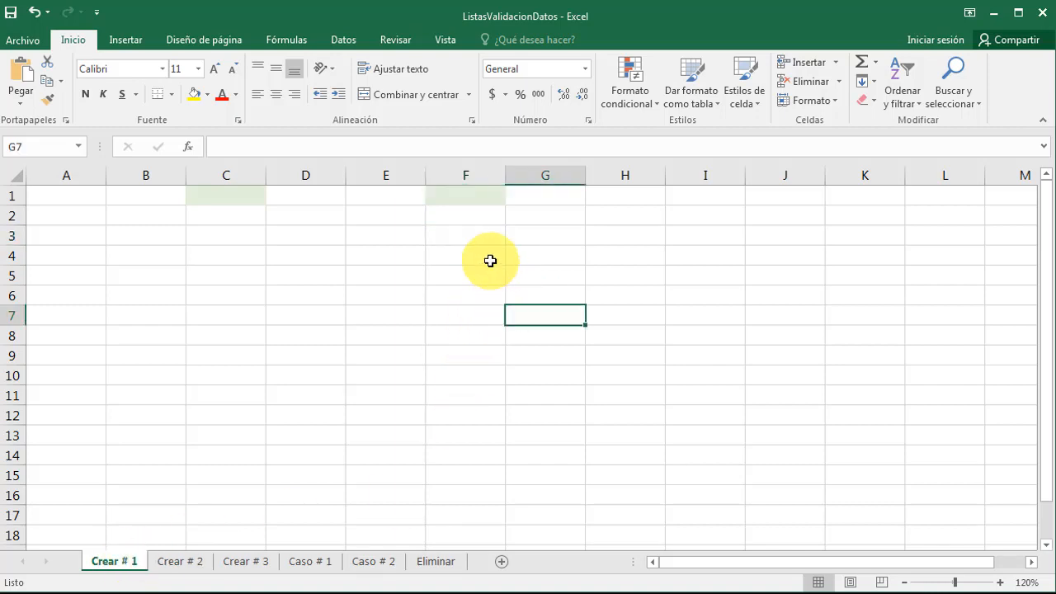
left_click(469, 237)
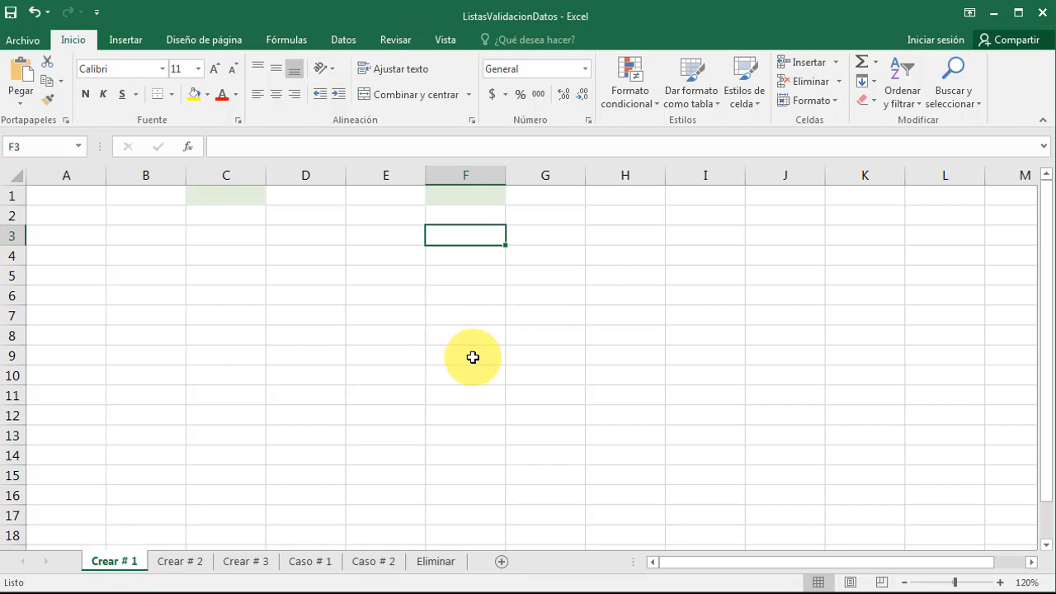
left_click(340, 40)
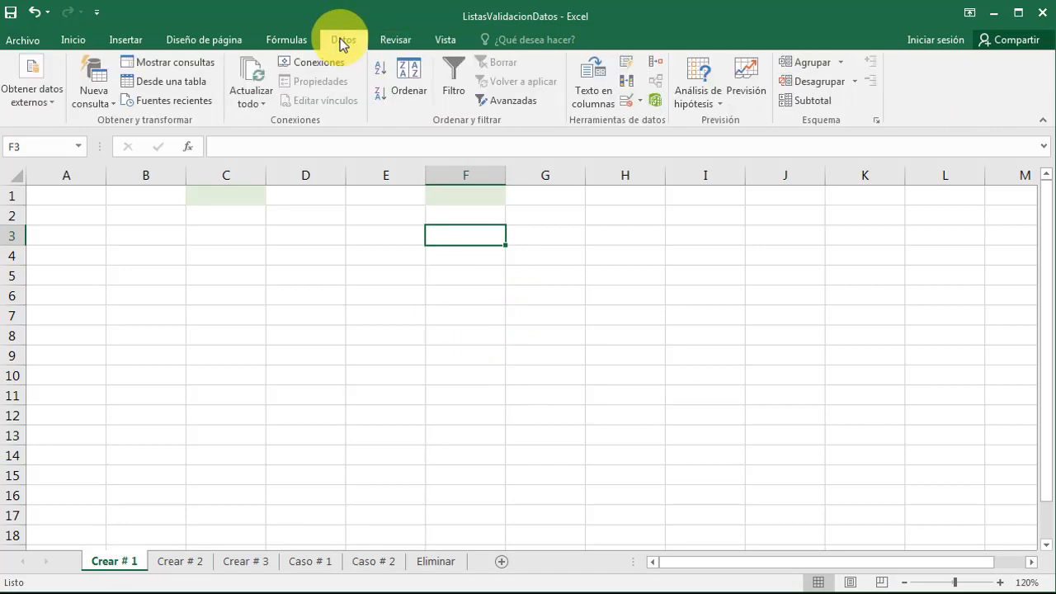
left_click(626, 100)
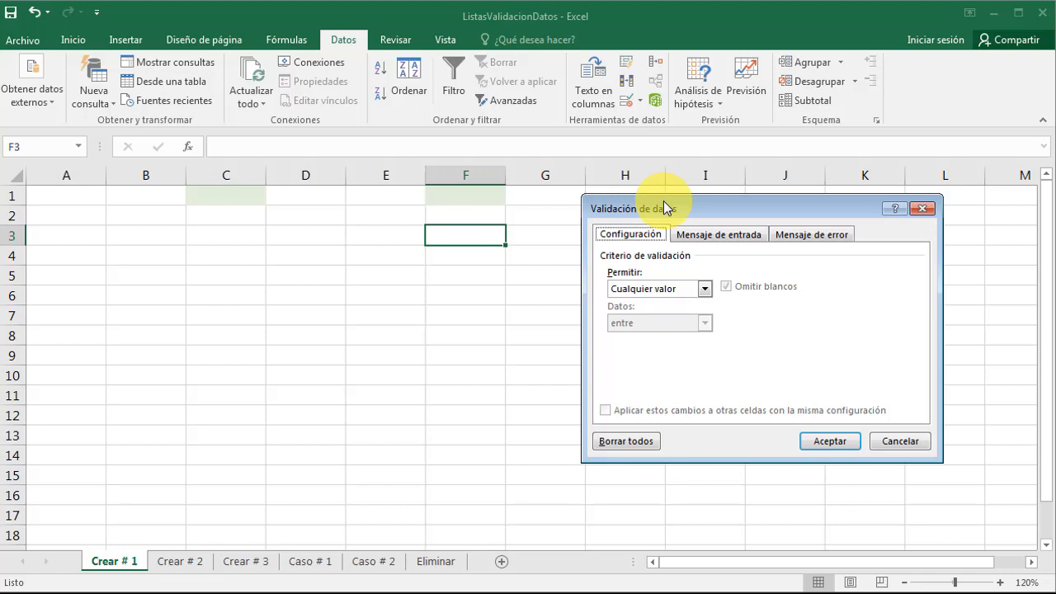
left_click_drag(665, 208, 159, 204)
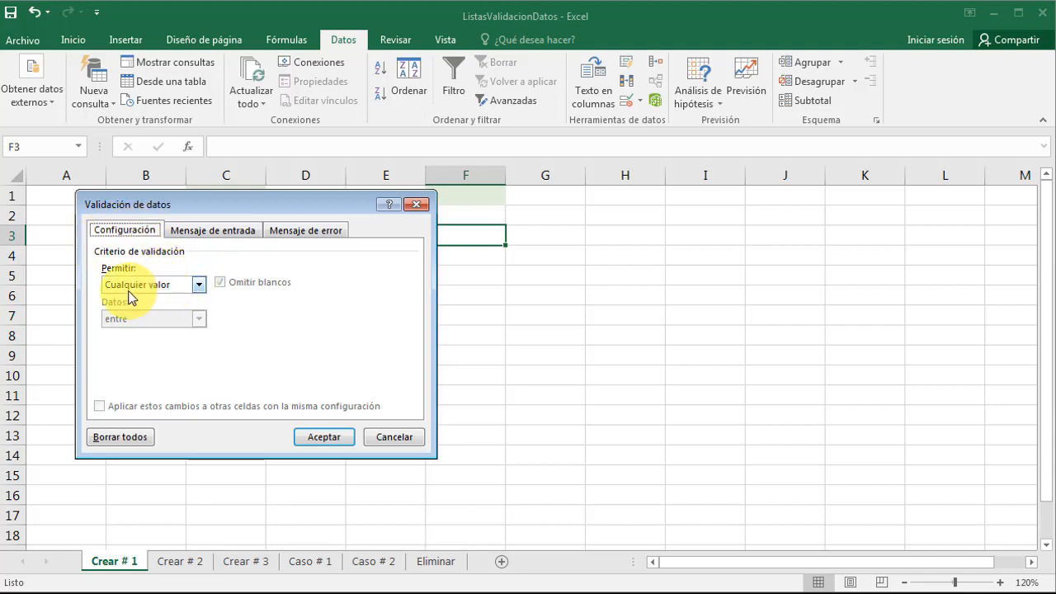
left_click(198, 285)
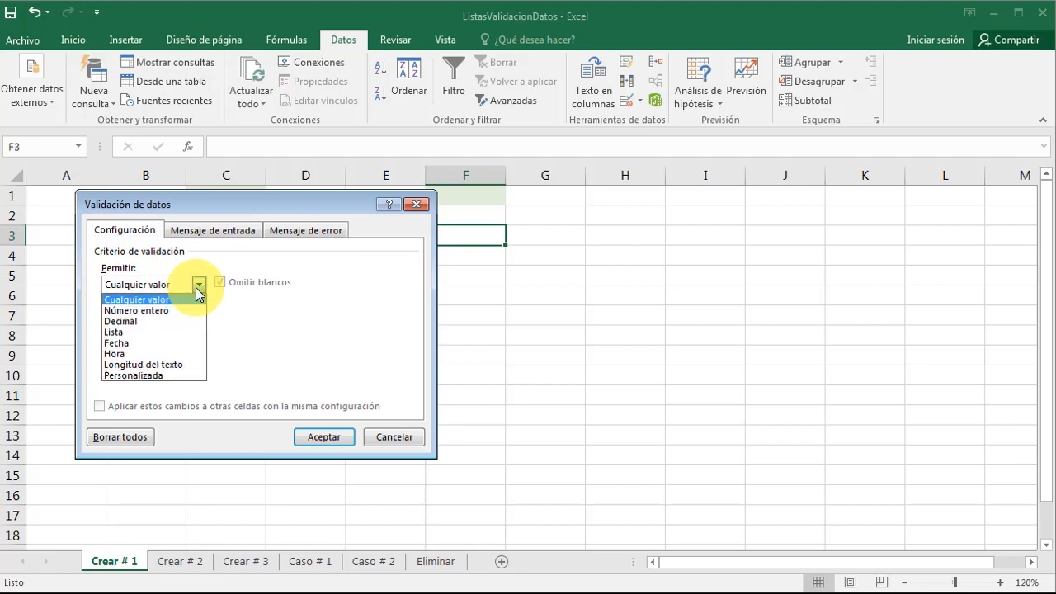
left_click(168, 331)
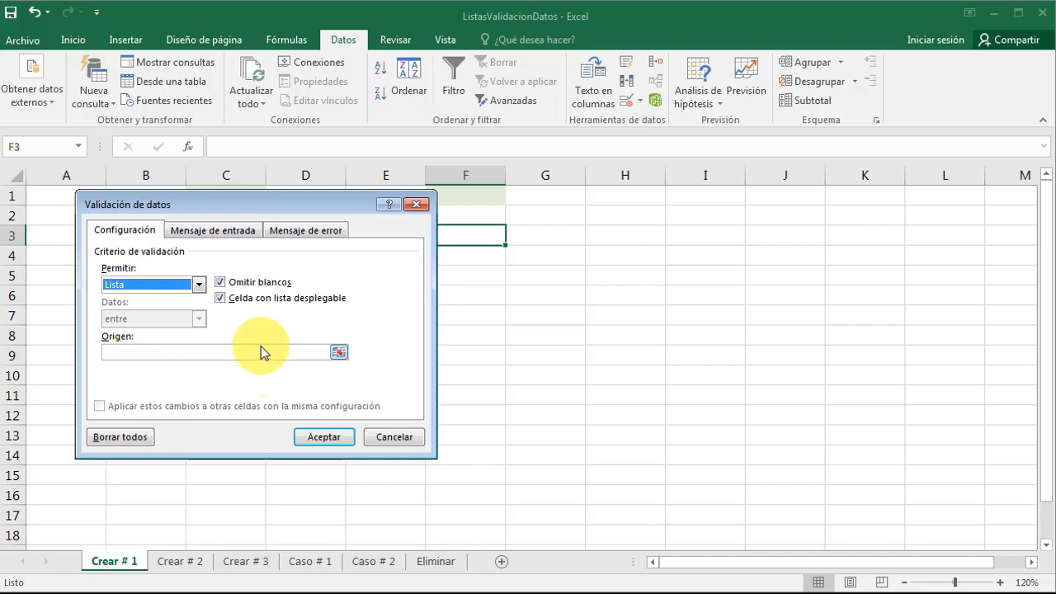
Step: Copy the line "Domingo, Lunes, Martes, Miércoles, Jueves, Viernes, Sábado" from the Dias-Semana file in Notepad and paste it as the list source
left_click(173, 353)
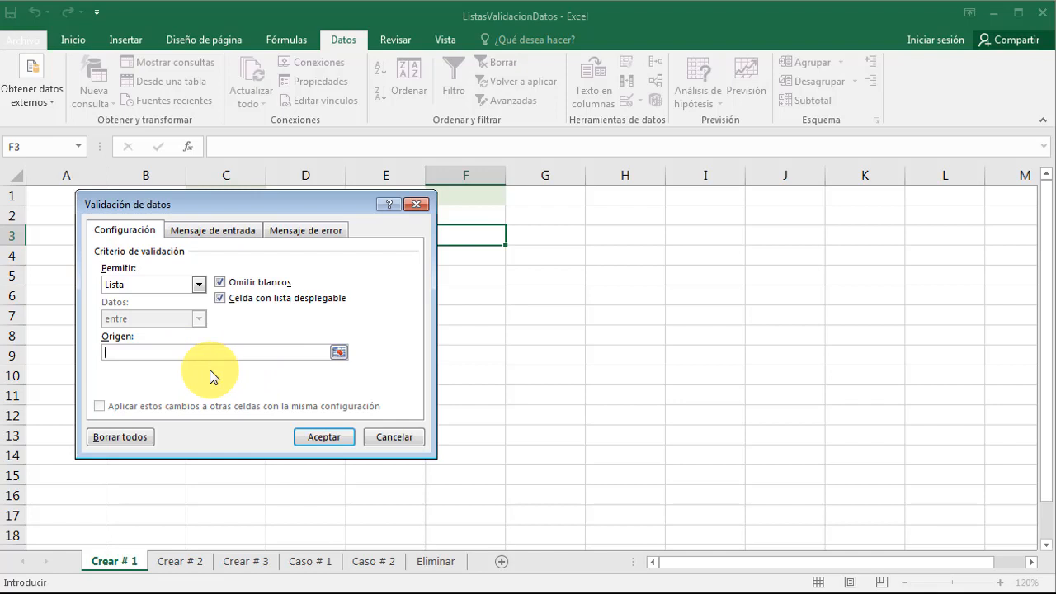
key("alt+Tab")
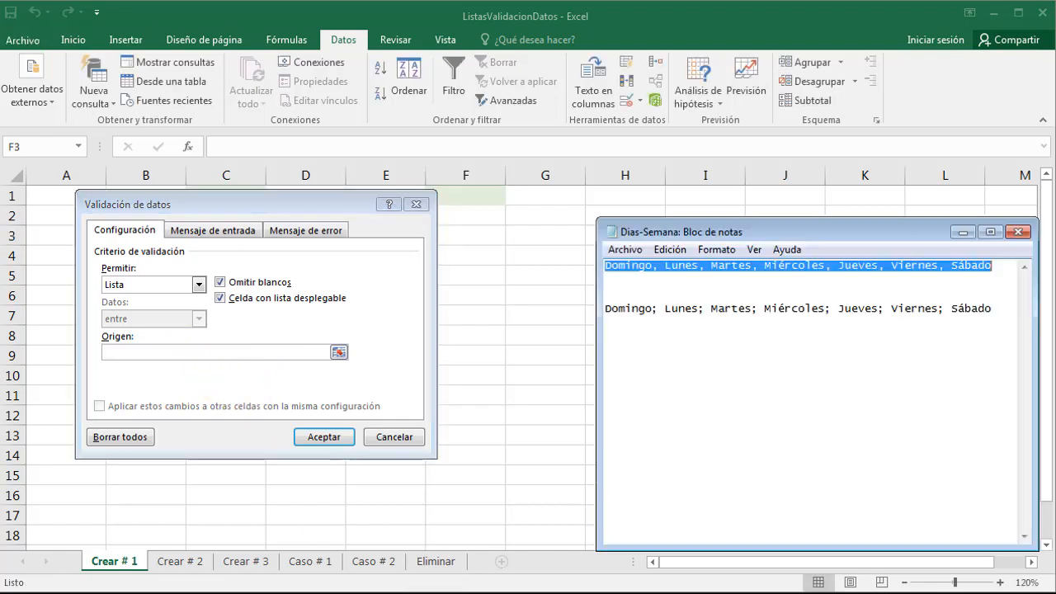
left_click_drag(786, 241, 743, 223)
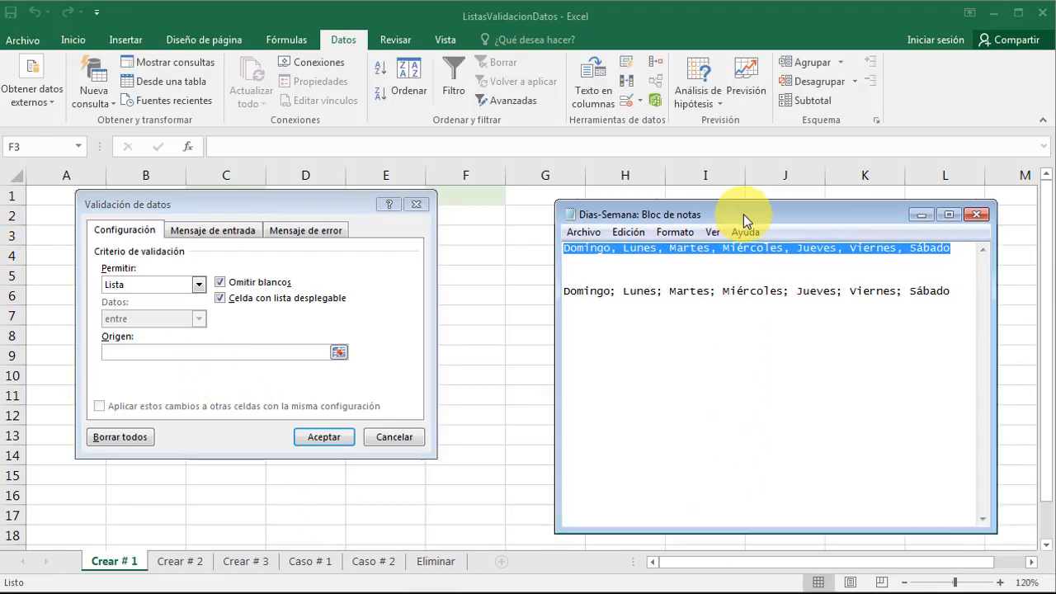
right_click(607, 249)
left_click(650, 306)
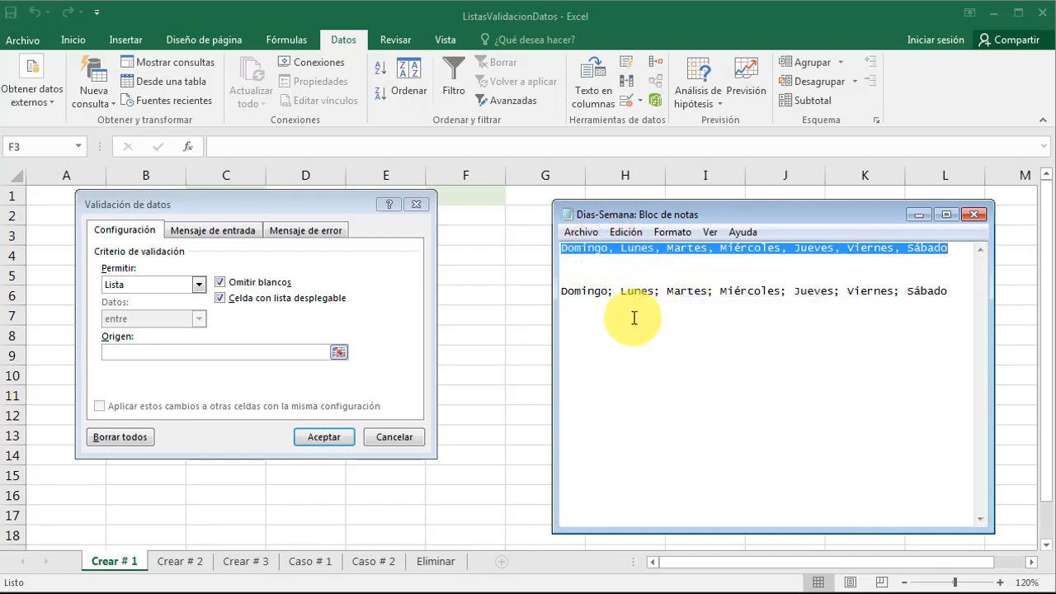
left_click(251, 354)
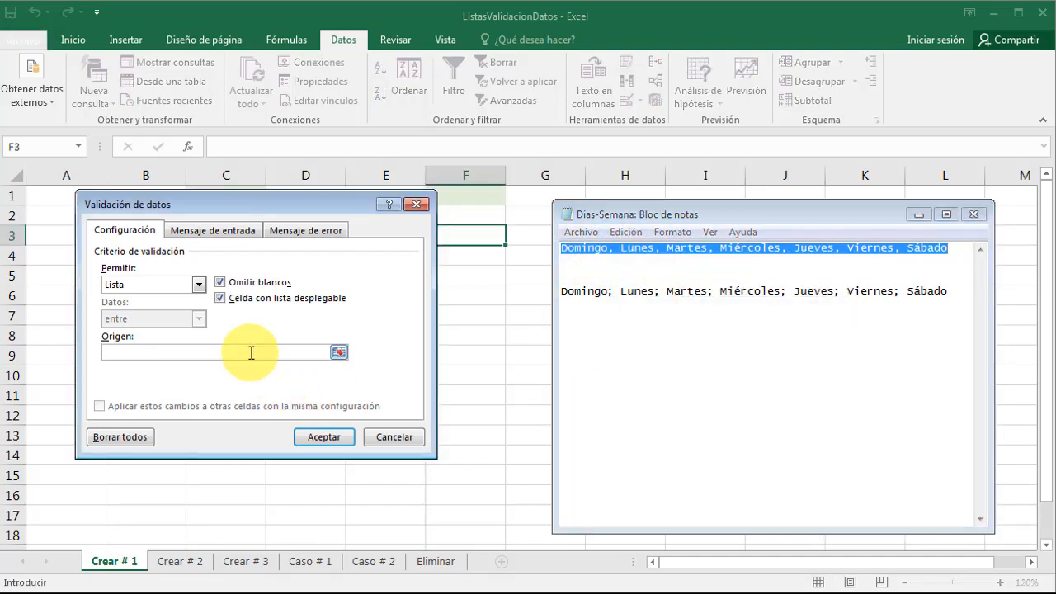
type("Domingo, Lunes, Martes, Miércoles, Jueves, Viernes, Sábado")
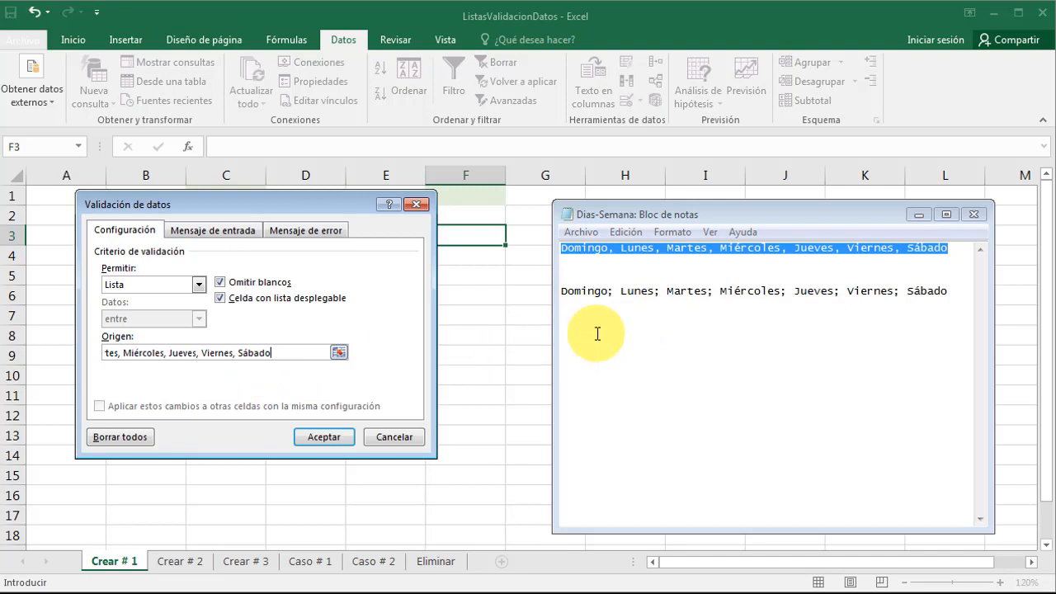
Step: Examine the semicolon separators in the second weekday line of the Dias-Semana file in Notepad, and return to the validation settings
left_click(611, 291)
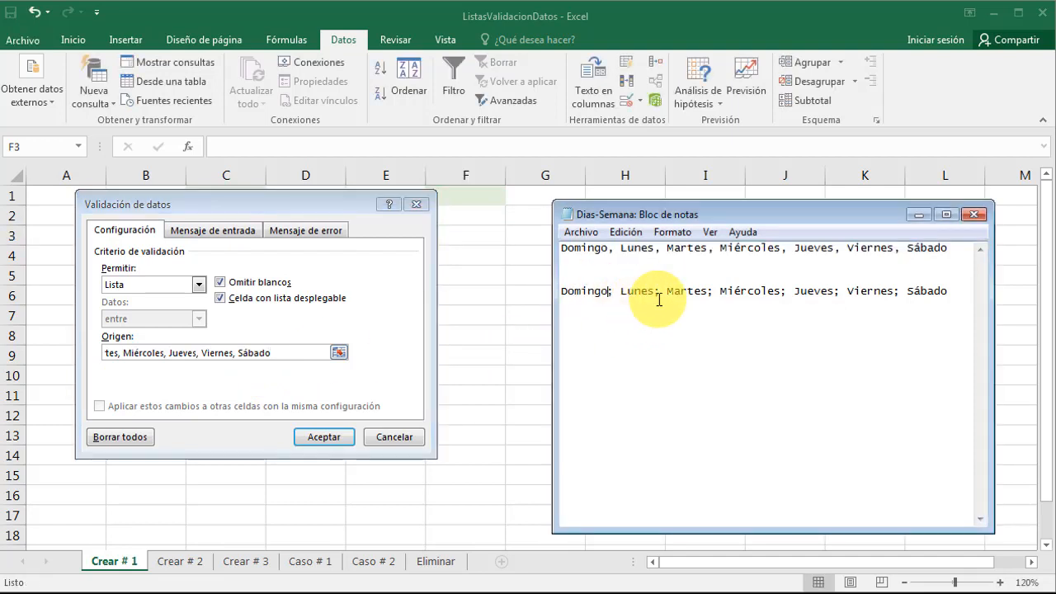
left_click_drag(948, 292, 561, 292)
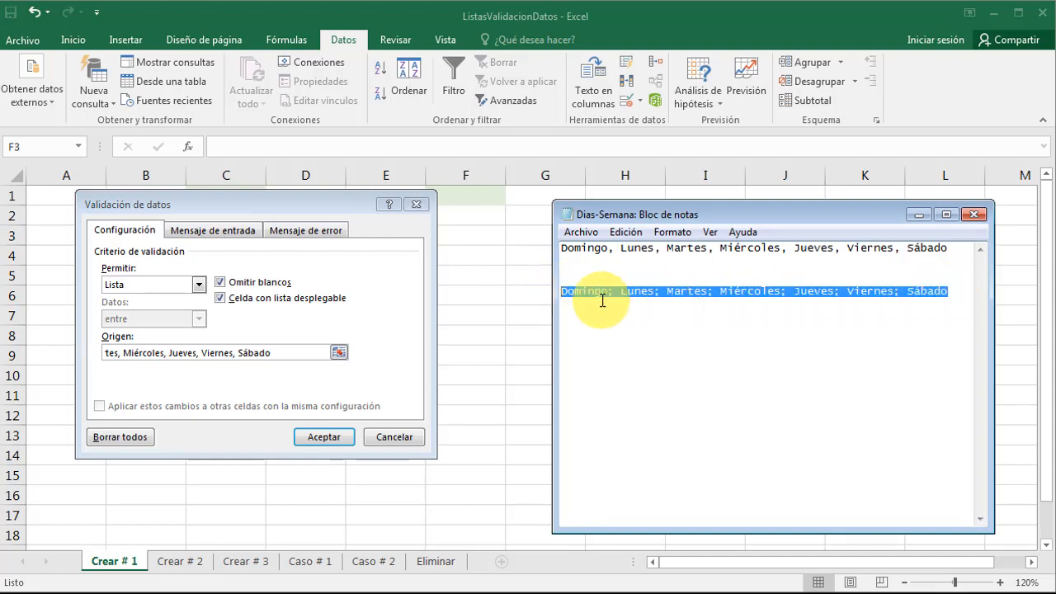
left_click_drag(615, 290, 655, 294)
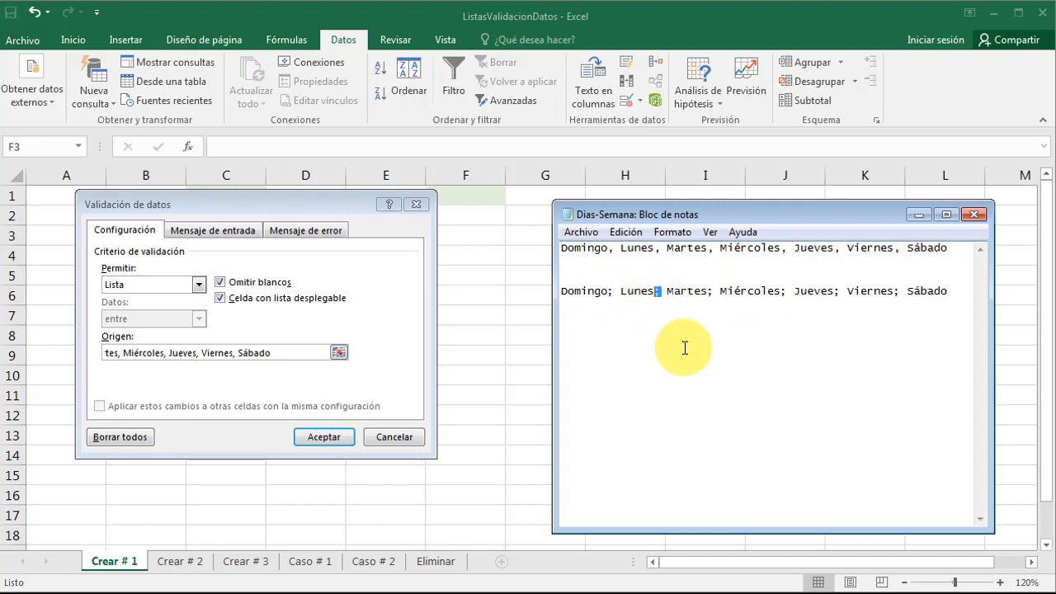
left_click(707, 314)
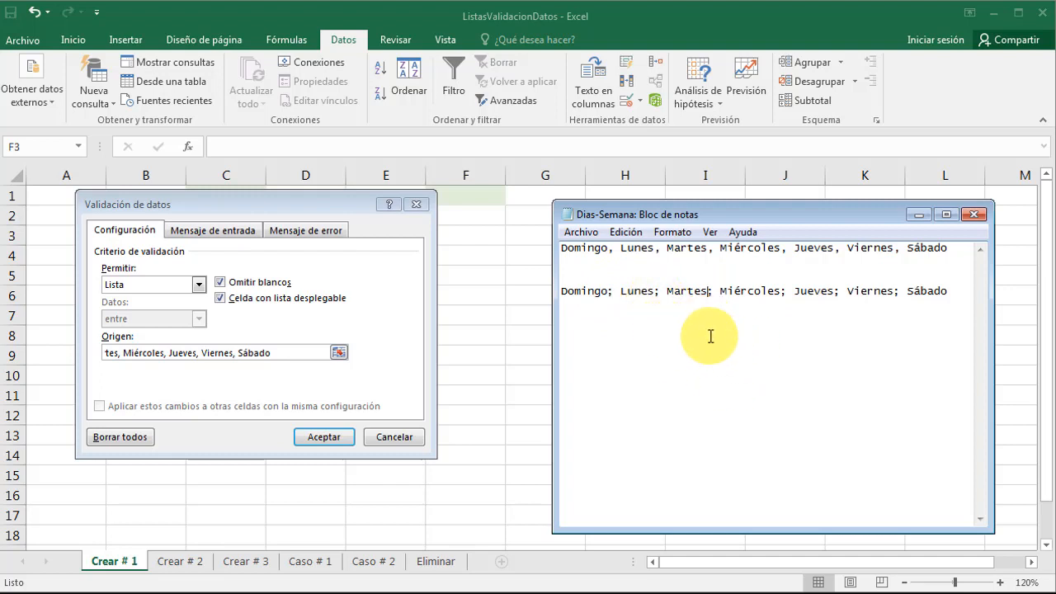
left_click(320, 196)
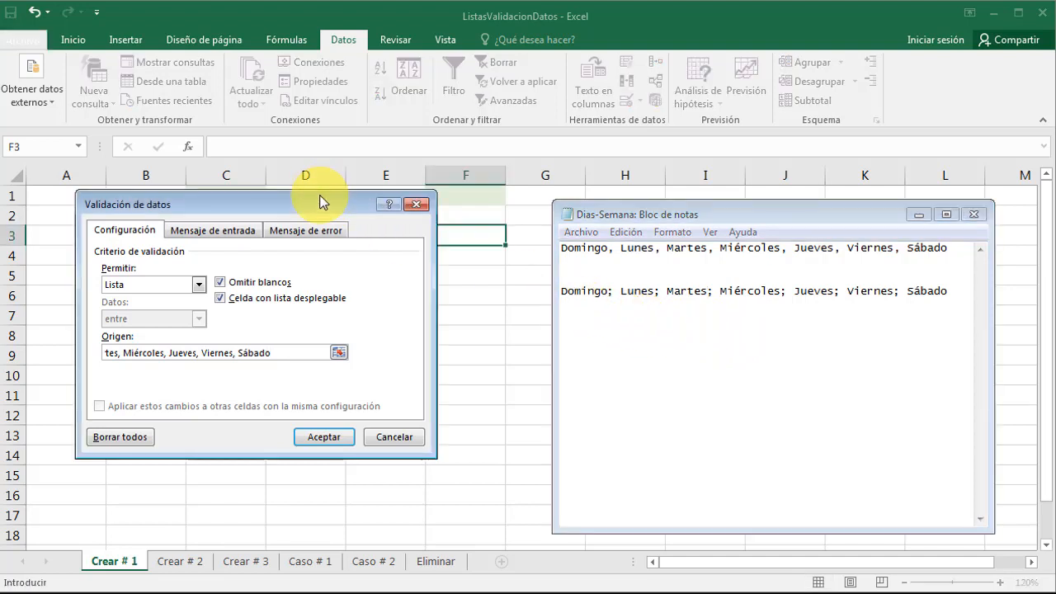
left_click(907, 97)
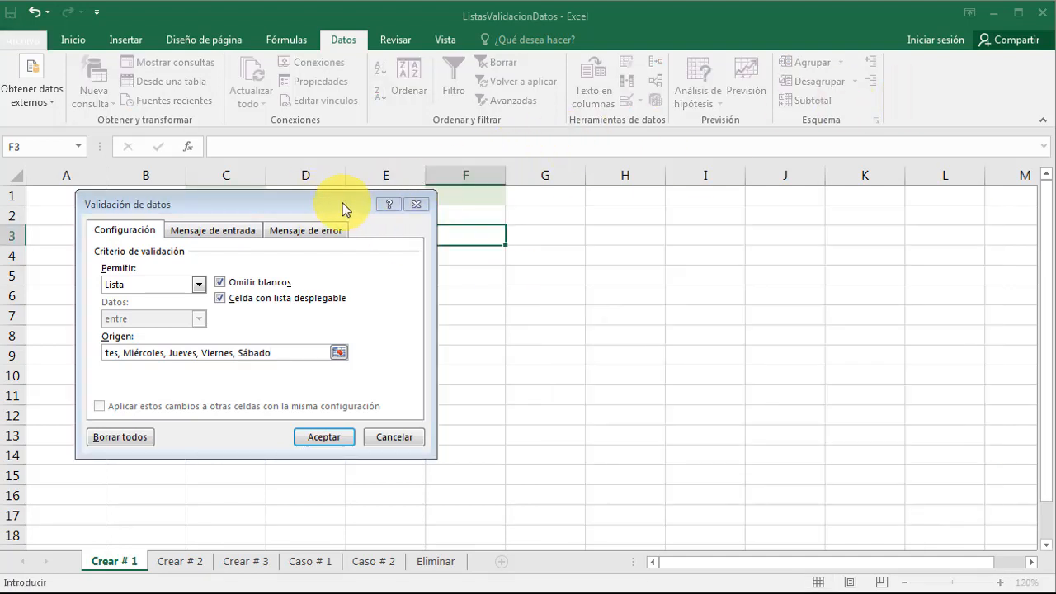
Step: Review the weekday source text, apply the list validation to cell F3 and display its drop-down options
left_click_drag(277, 353, 42, 349)
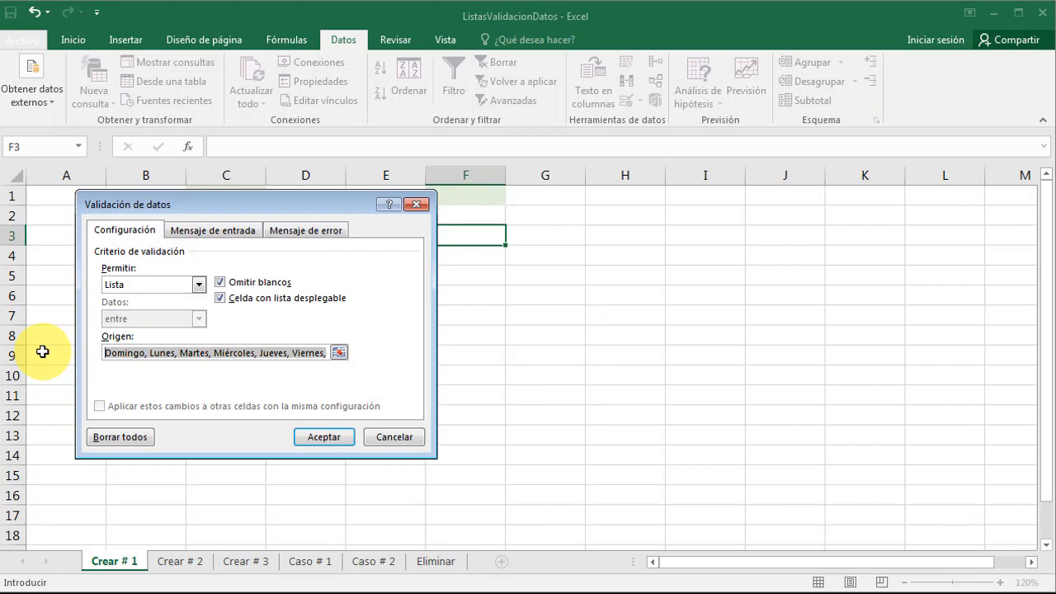
left_click(286, 352)
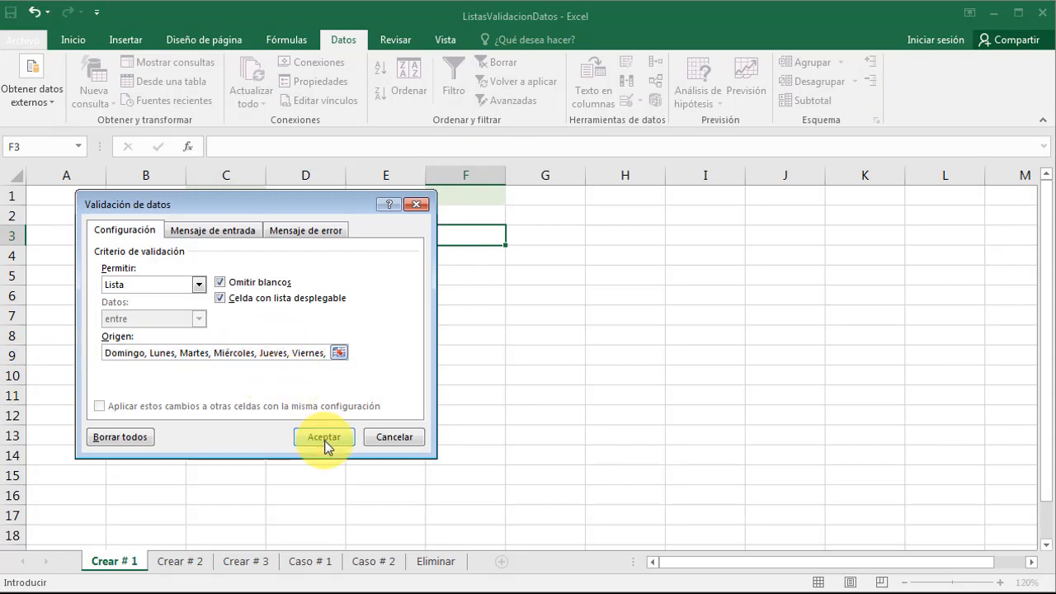
left_click(323, 438)
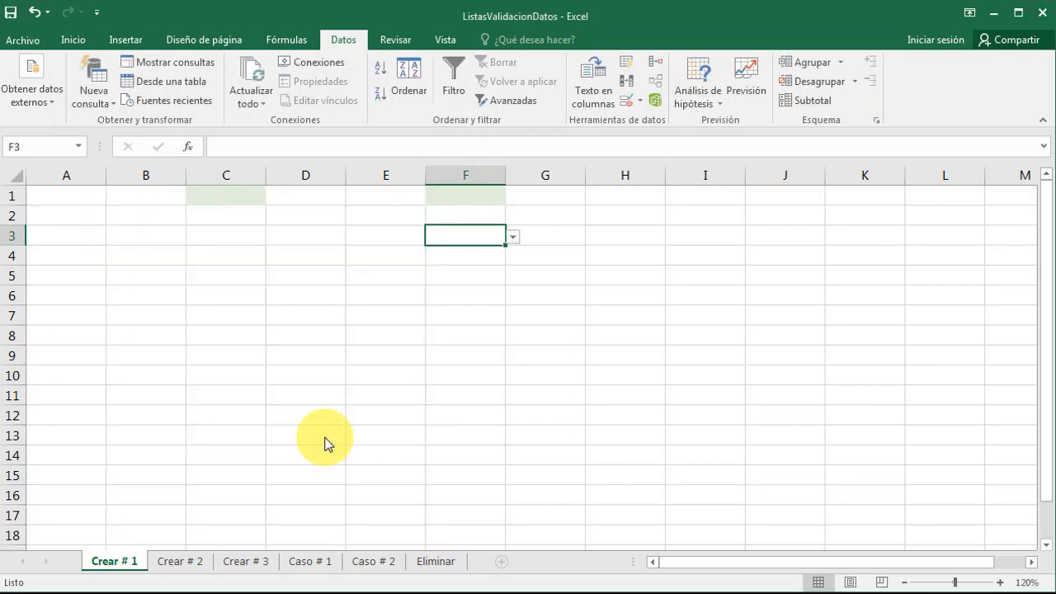
left_click(512, 238)
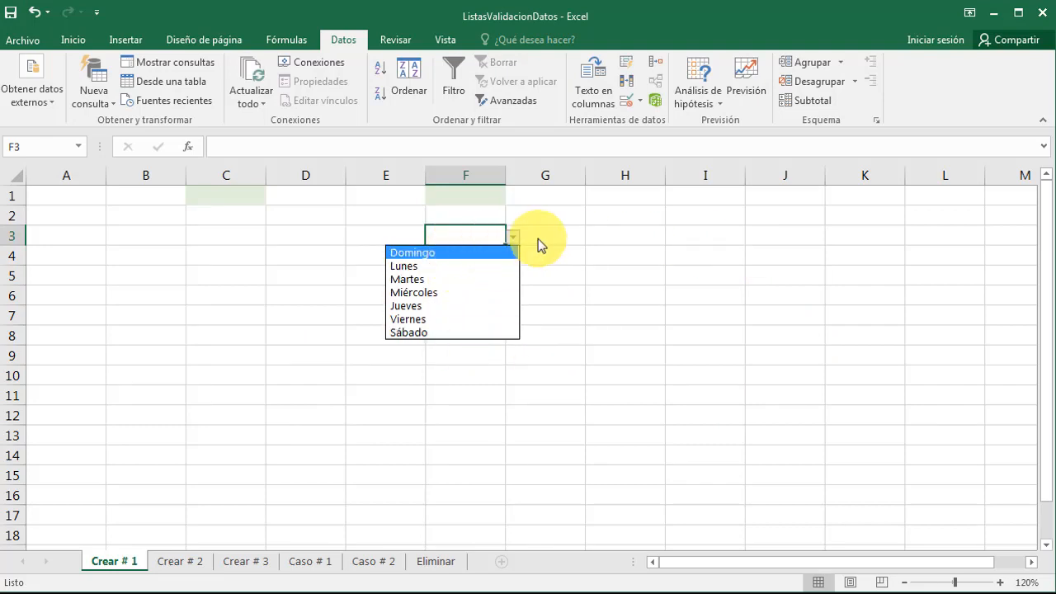
Step: Enter Domingo manually in cell F3 of the Crear # 1 sheet
left_click(473, 234)
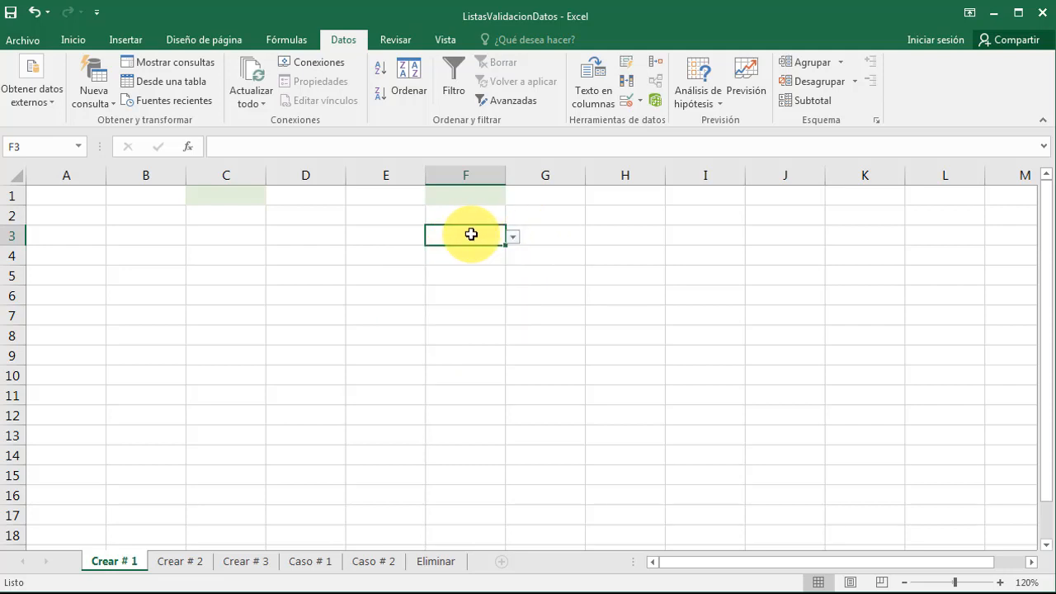
double_click(474, 235)
type("Domingo")
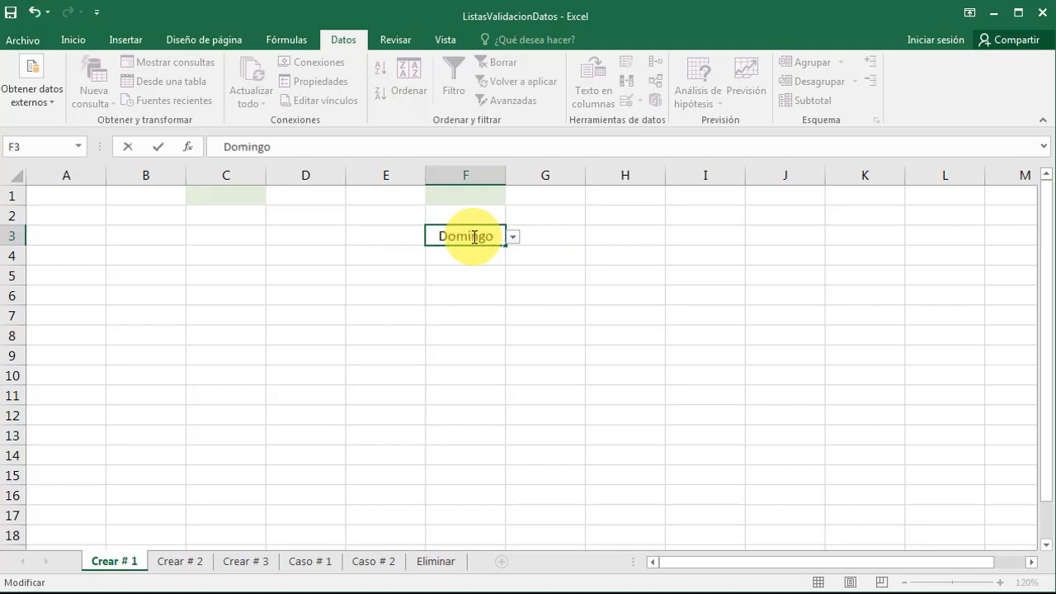
key("Return")
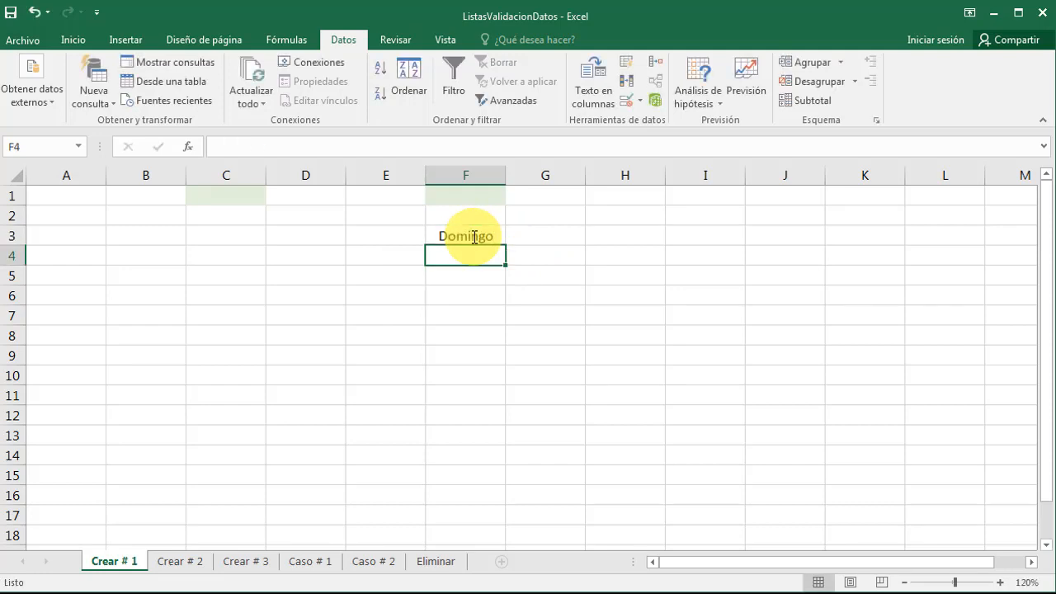
Step: Try to enter the invalid text "fddg" in cell F3, cancel that entry and clear the cell's contents
left_click(473, 237)
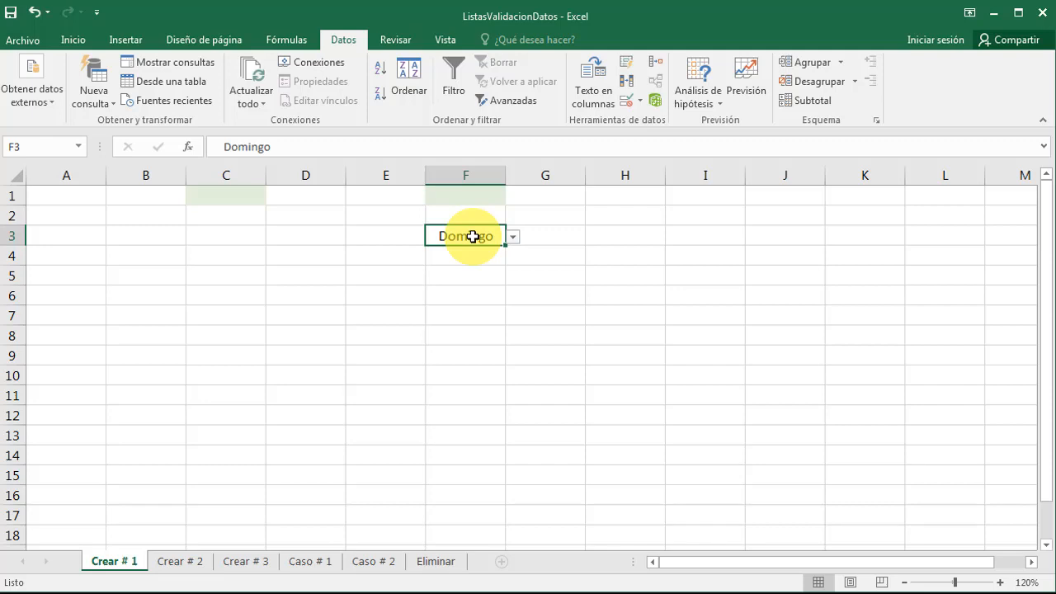
key("BackSpace")
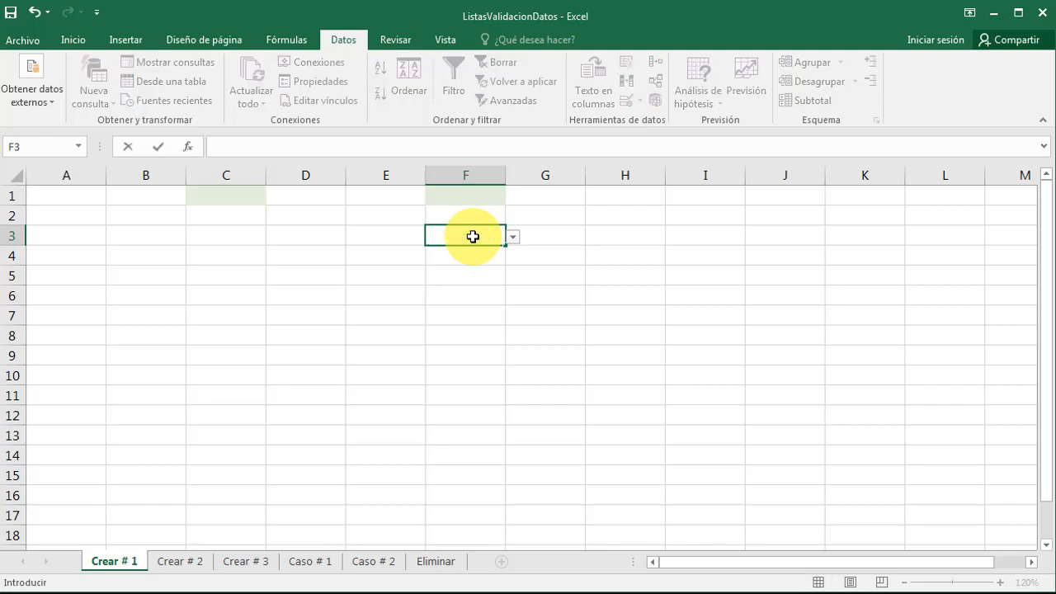
type("fddg")
key("Return")
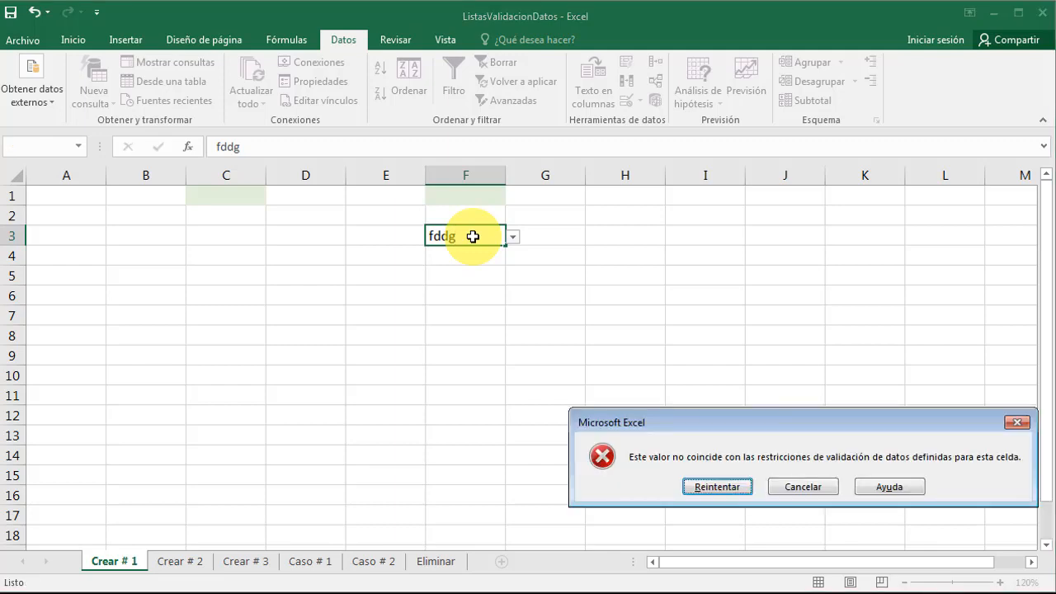
left_click_drag(682, 421, 347, 303)
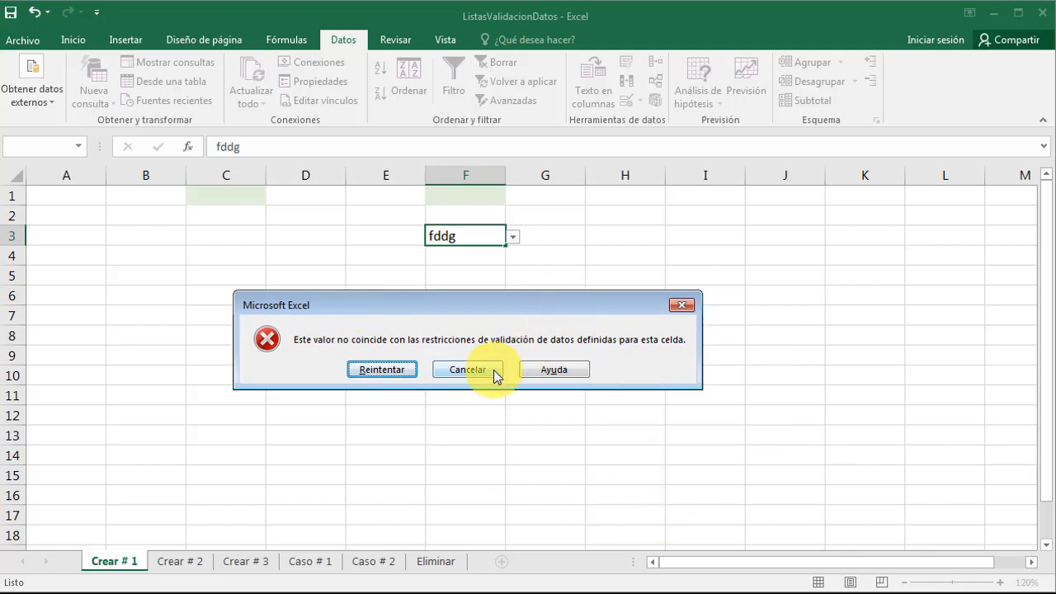
left_click(467, 369)
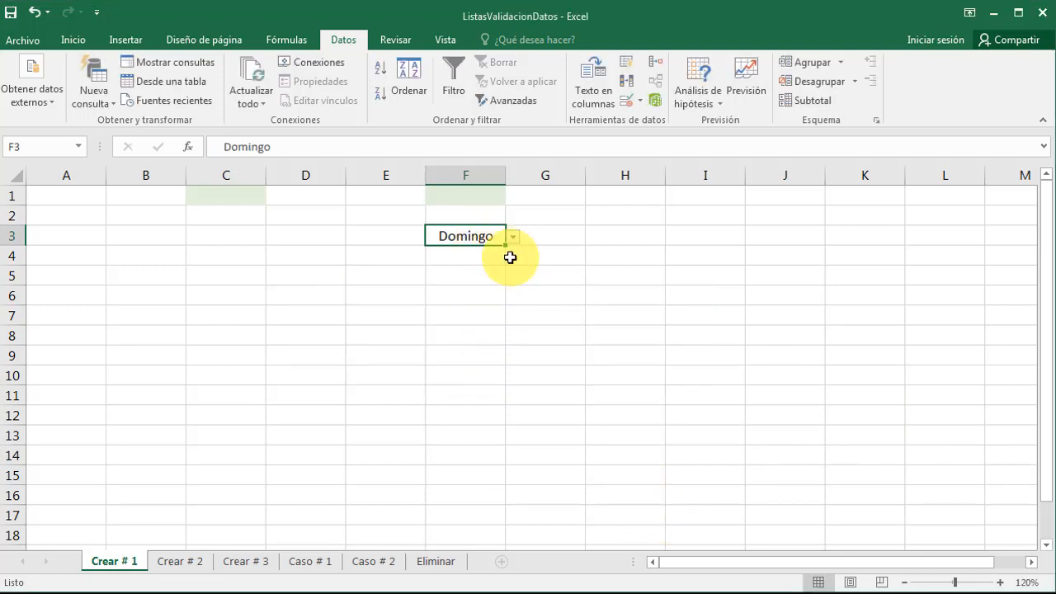
key("Delete")
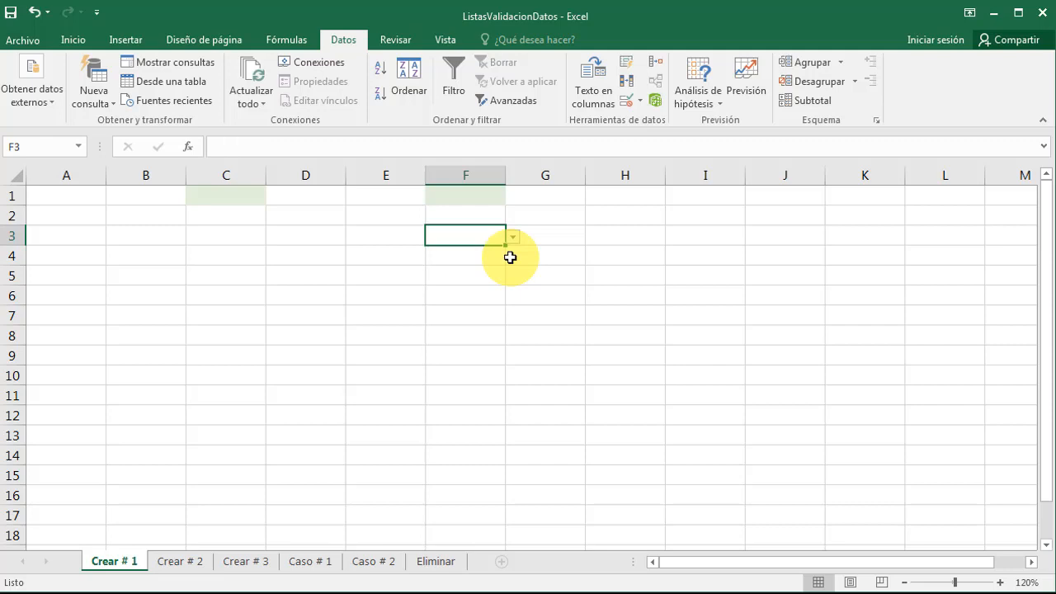
key("Return")
Step: Display the drop-down options of cell F3 on Crear # 1 and close the list without choosing a day
left_click(493, 220)
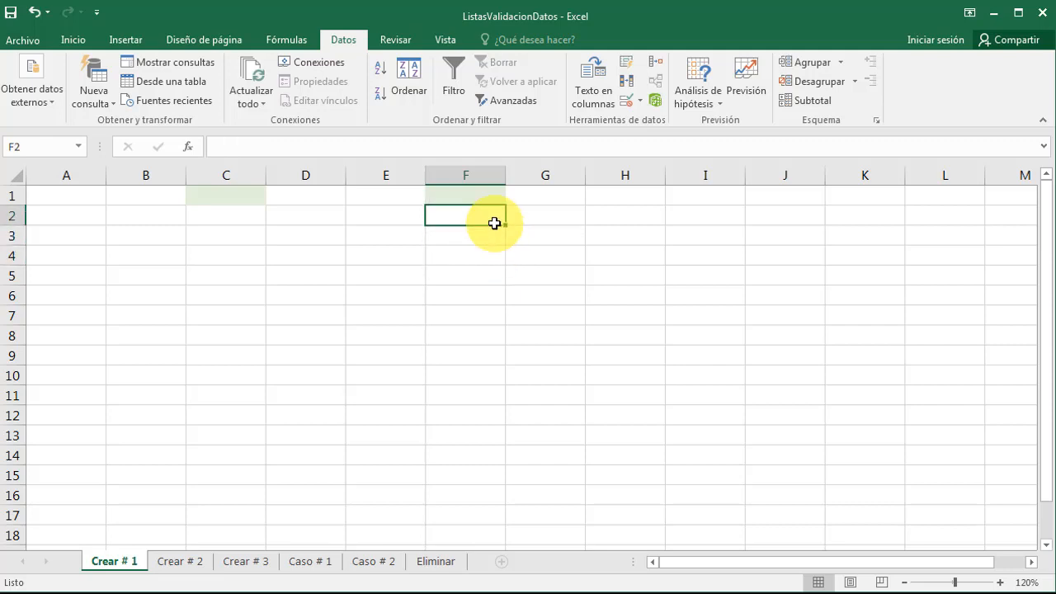
left_click(493, 233)
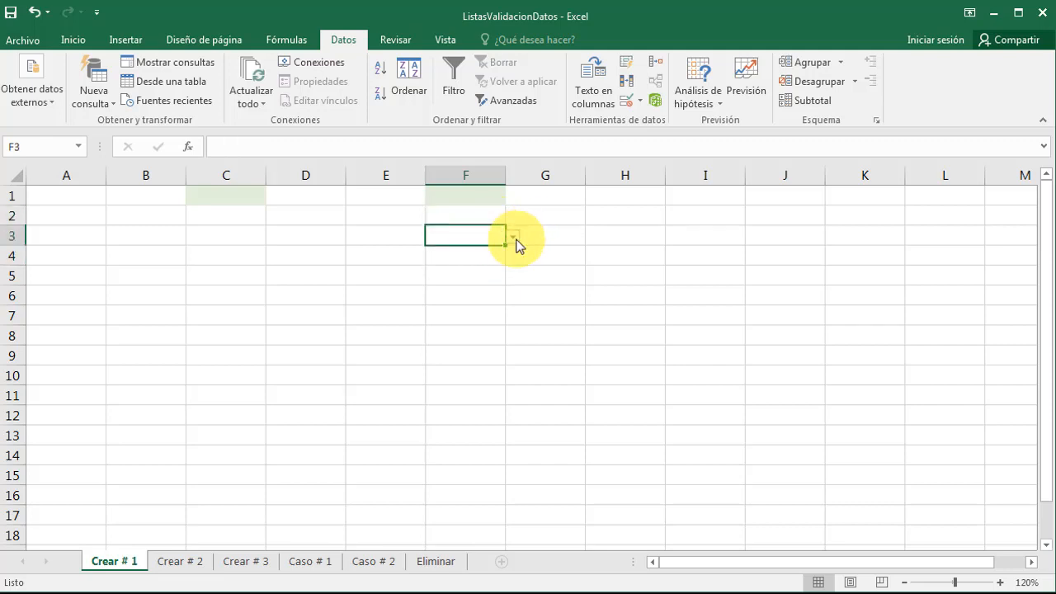
left_click(513, 237)
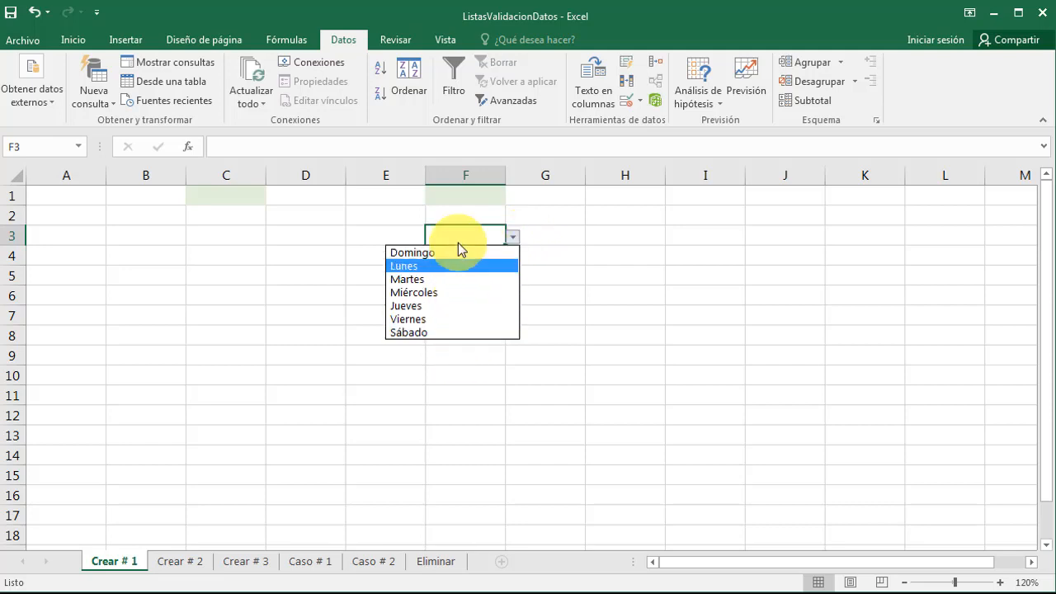
key("Escape")
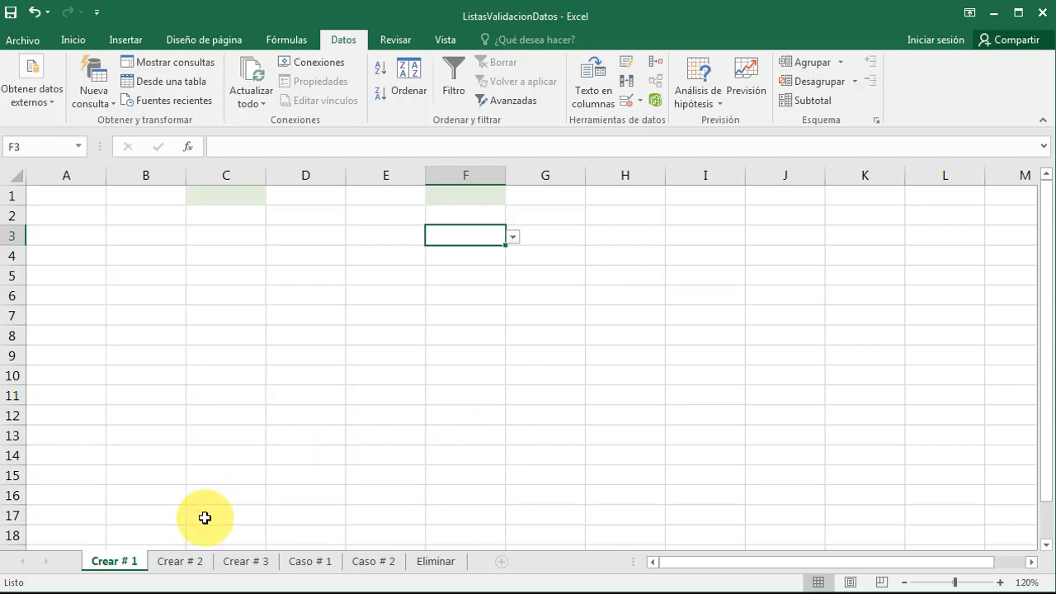
Step: On the Crear # 2 sheet, start a data validation rule for cell F3, allowing values from a list (Lista)
left_click(189, 561)
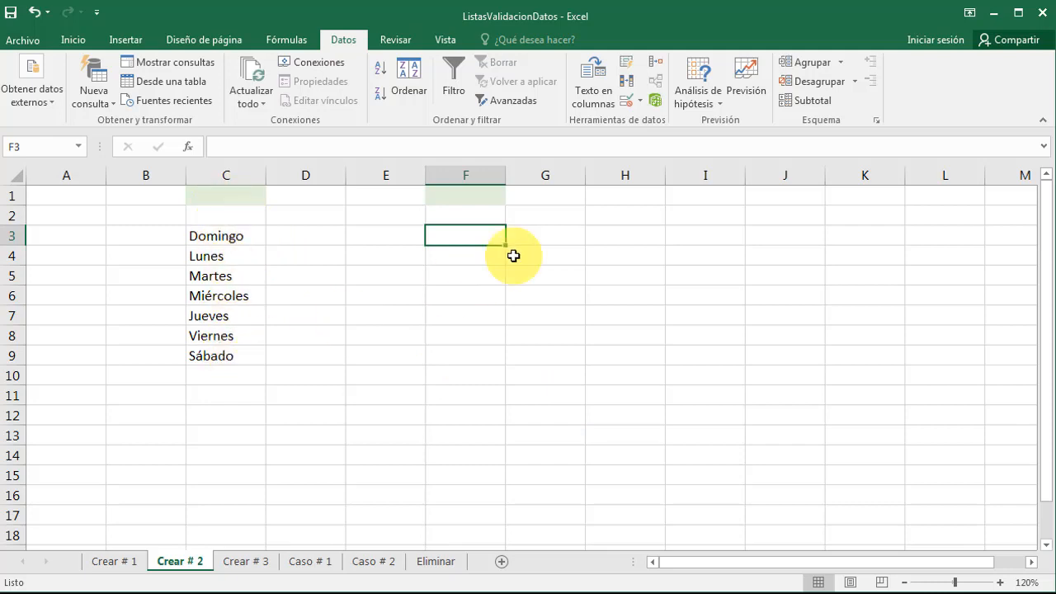
left_click(626, 105)
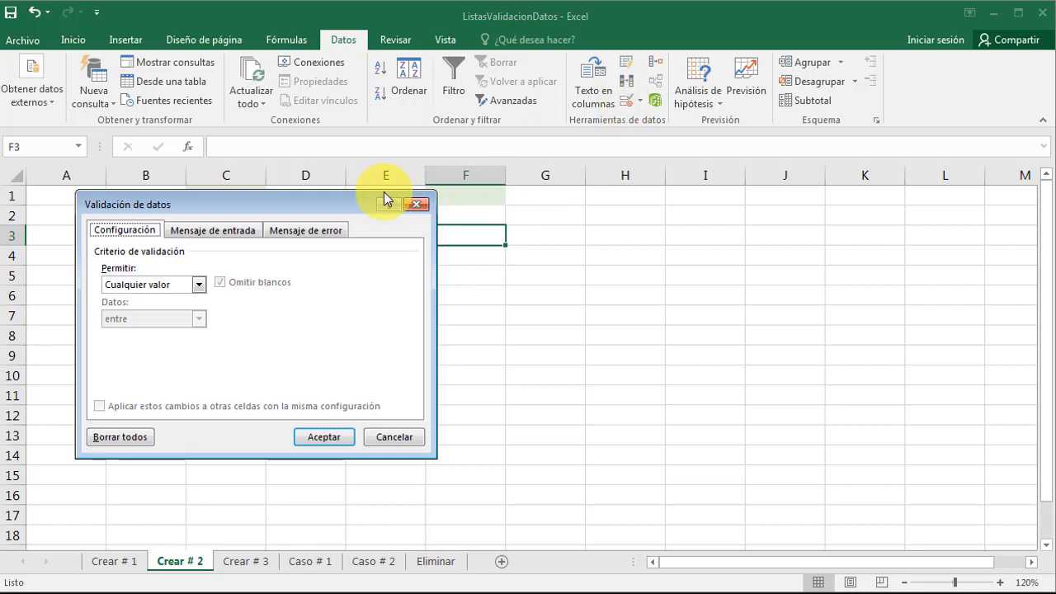
left_click_drag(328, 204, 785, 208)
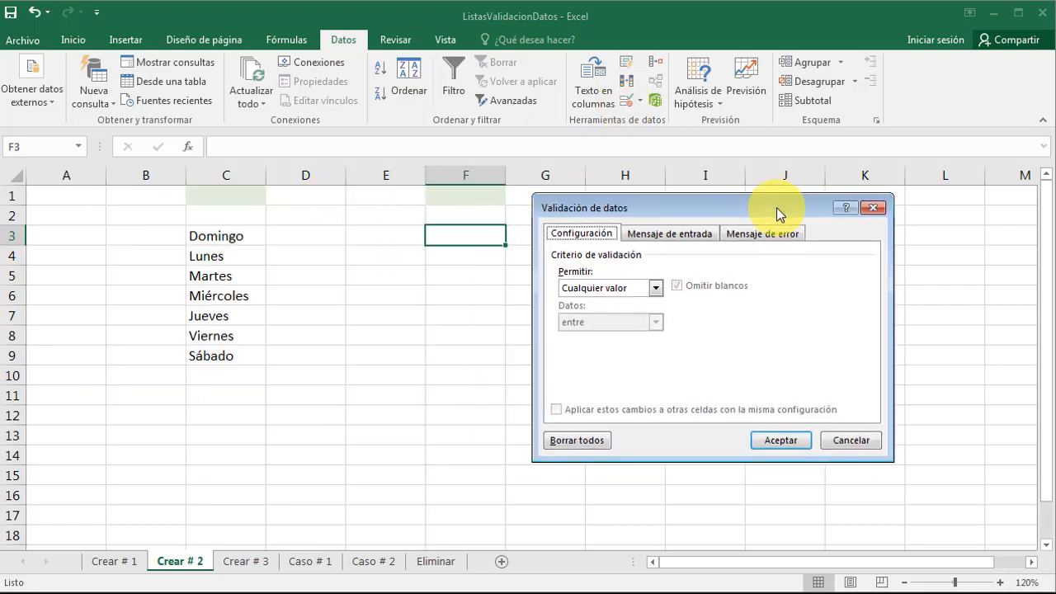
left_click(654, 288)
left_click(606, 342)
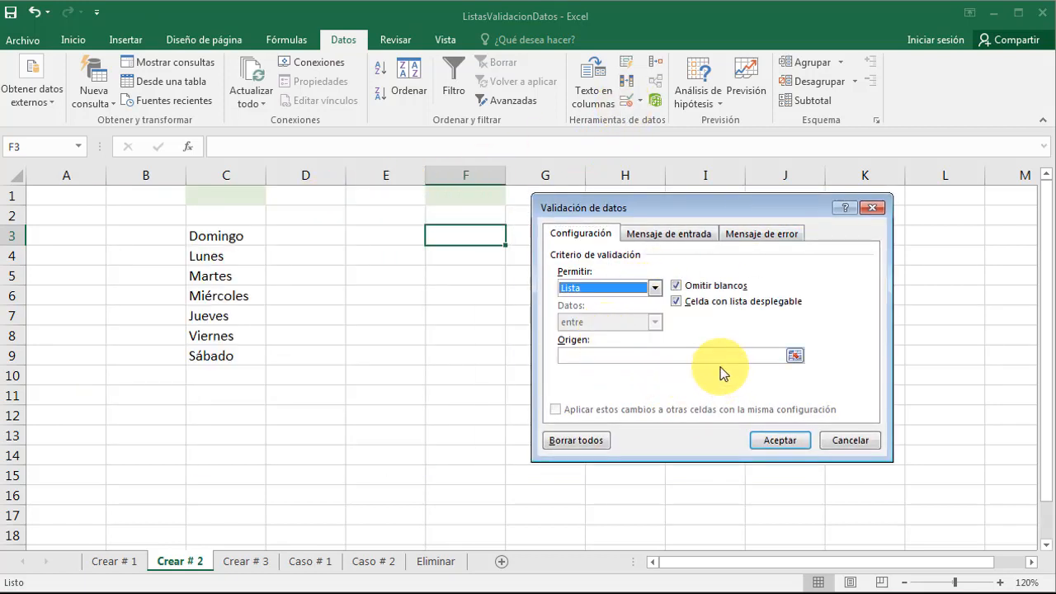
Step: Set the list source to cells C3:C9 on Crear # 2, apply the validation and display the drop-down options of F3
left_click(616, 355)
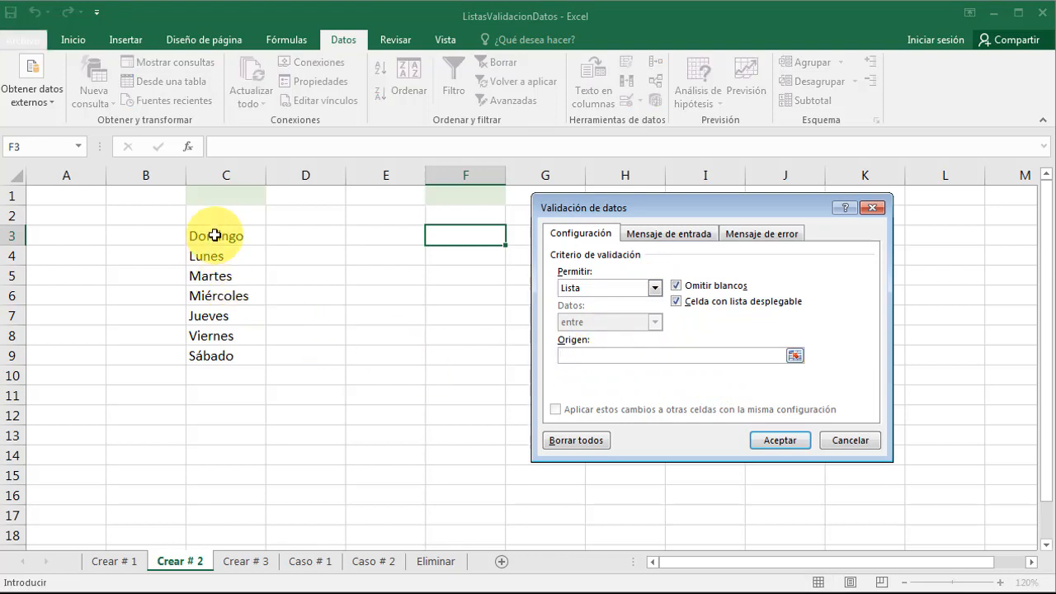
left_click_drag(215, 235, 217, 269)
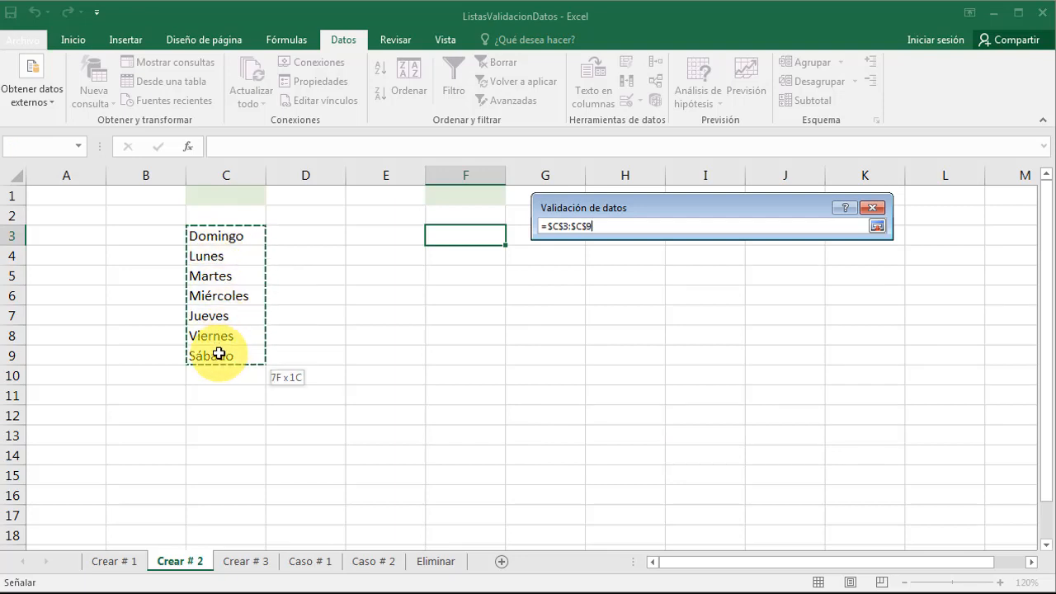
left_click_drag(218, 353, 218, 355)
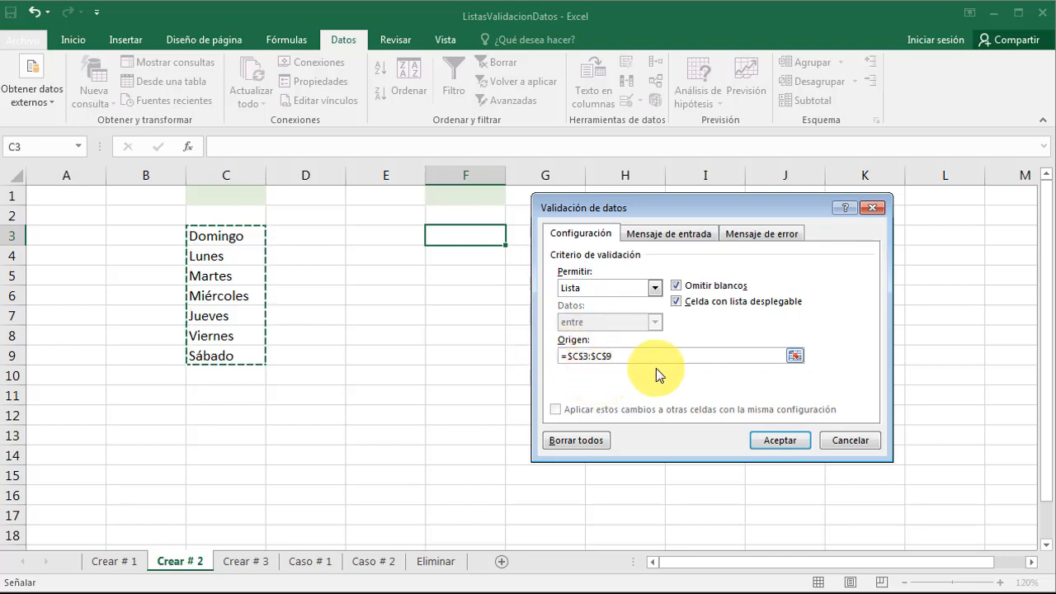
left_click(777, 439)
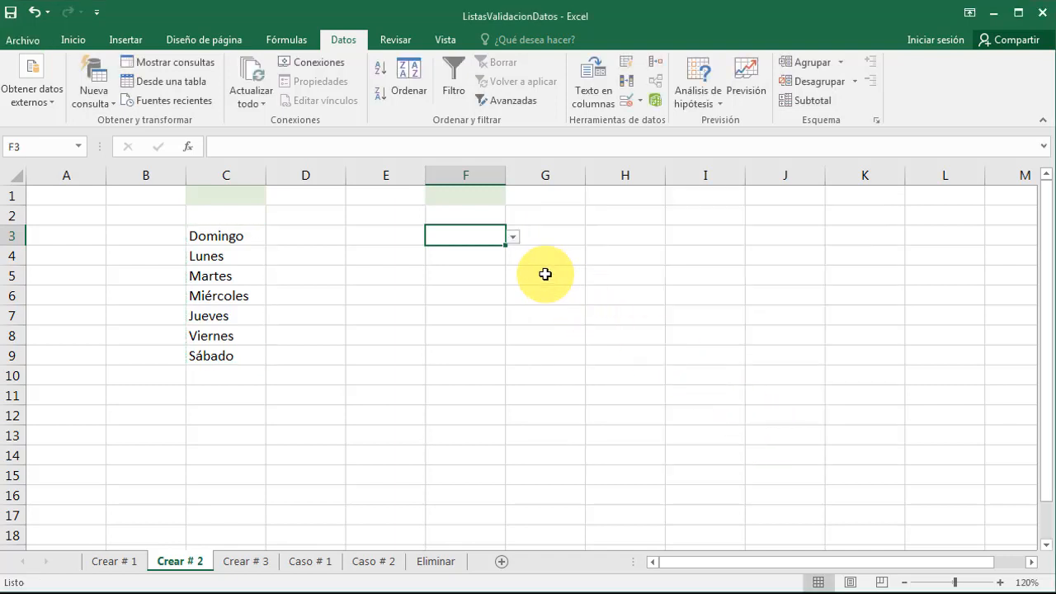
left_click(513, 237)
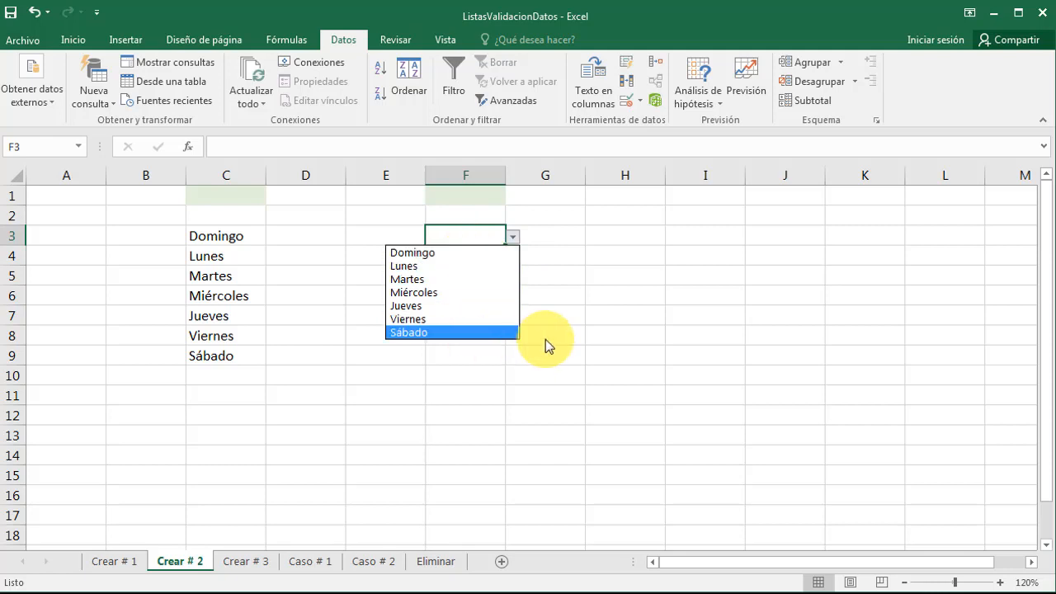
left_click(248, 563)
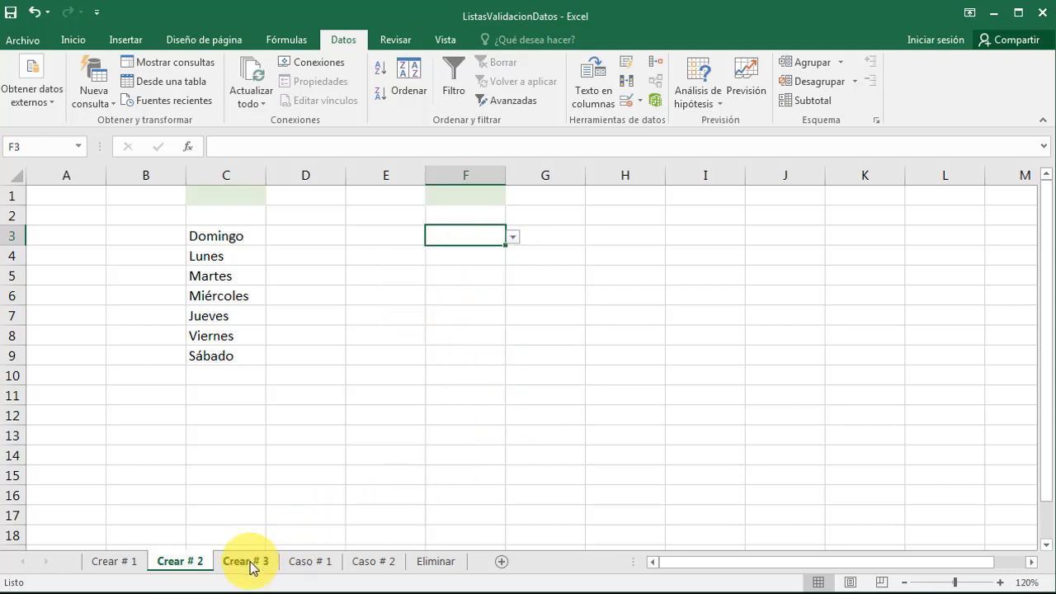
Step: On the Crear # 3 sheet, select the weekday cells C3:C9 and check the name assigned to that range
left_click(247, 563)
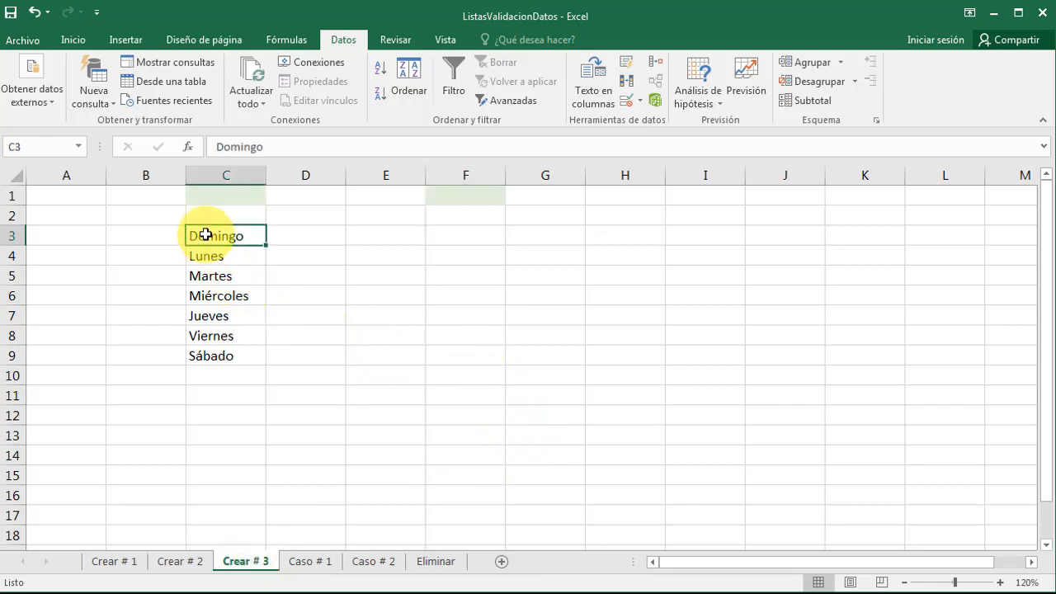
left_click_drag(207, 236, 211, 353)
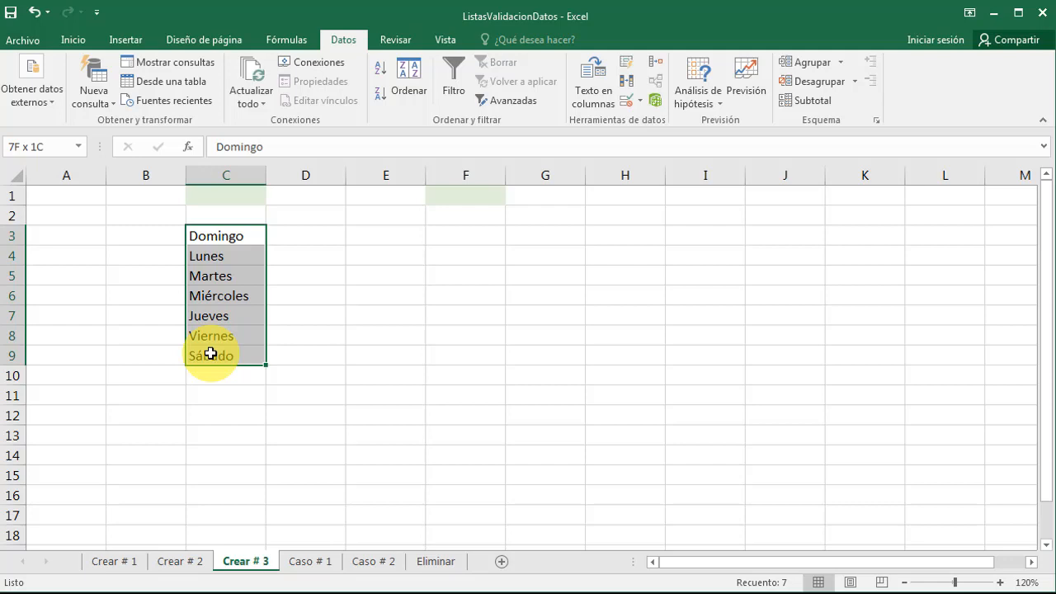
left_click_drag(211, 353, 210, 353)
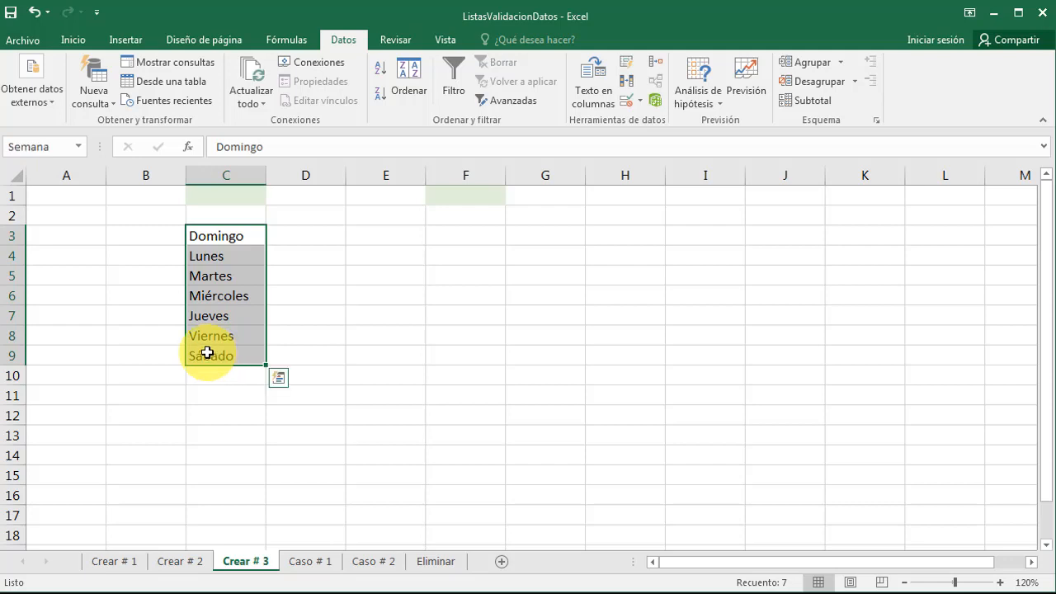
left_click(10, 146)
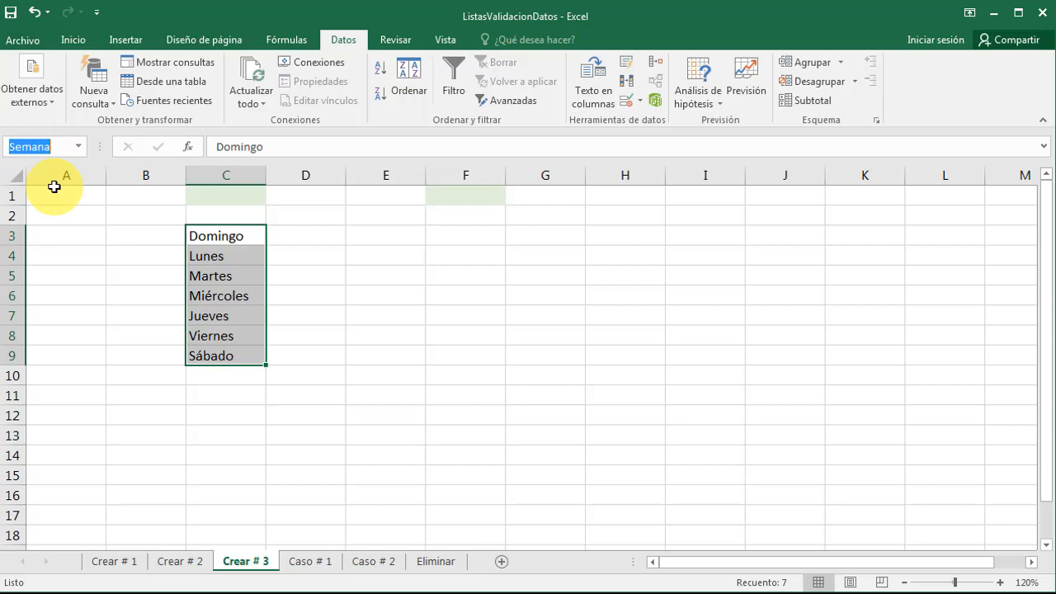
Step: Start a data validation rule for cell F3 on the Crear # 3 sheet, allowing values from a list (Lista)
left_click(468, 237)
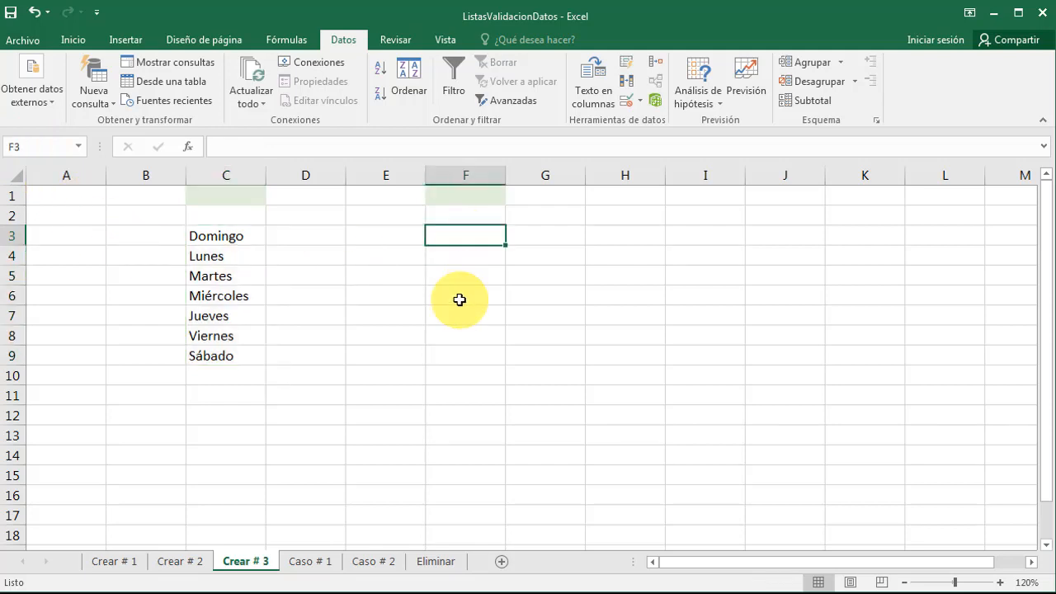
left_click(626, 101)
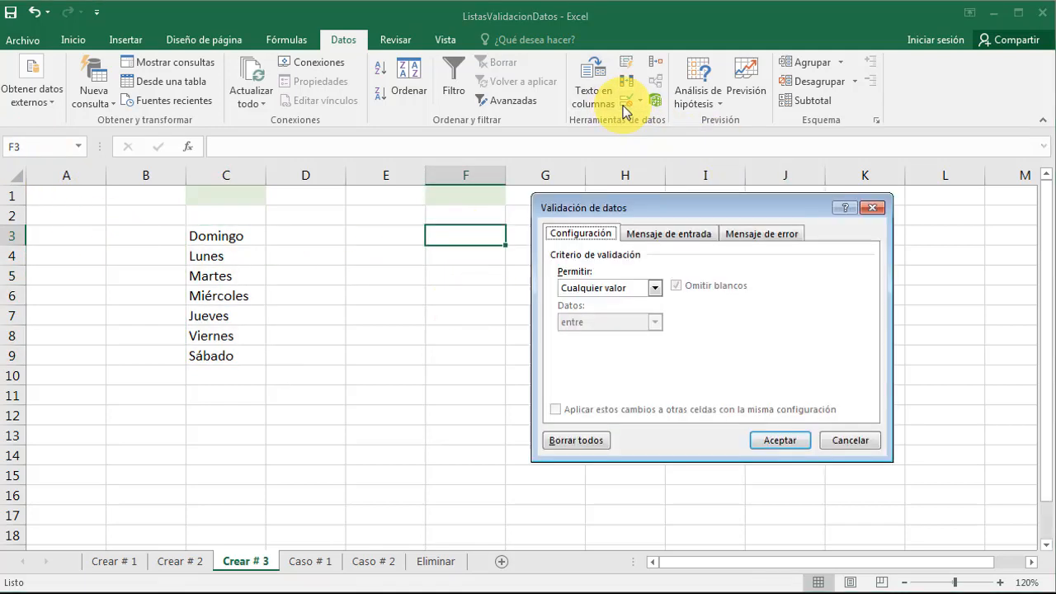
left_click(627, 287)
left_click(606, 339)
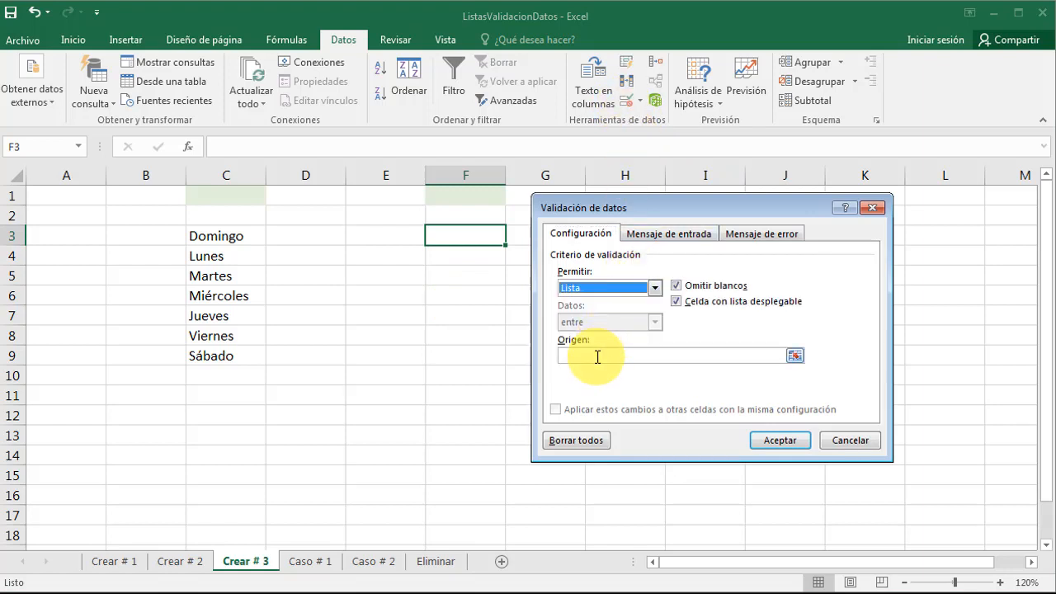
Step: Set the list source to the Semana named range, apply the validation to F3 on Crear # 3 and display its drop-down options
left_click(597, 356)
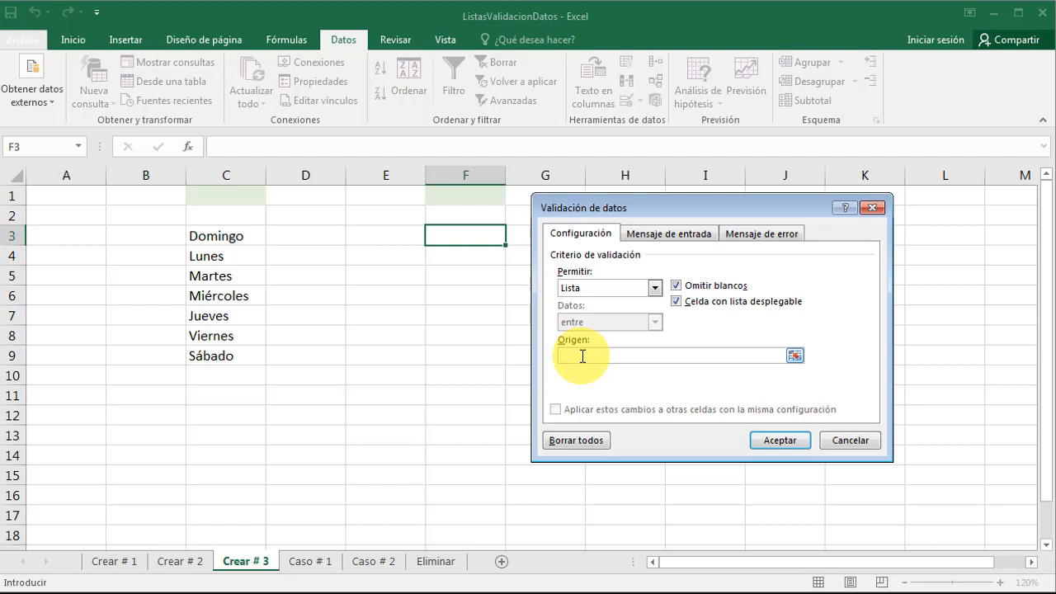
left_click(758, 446)
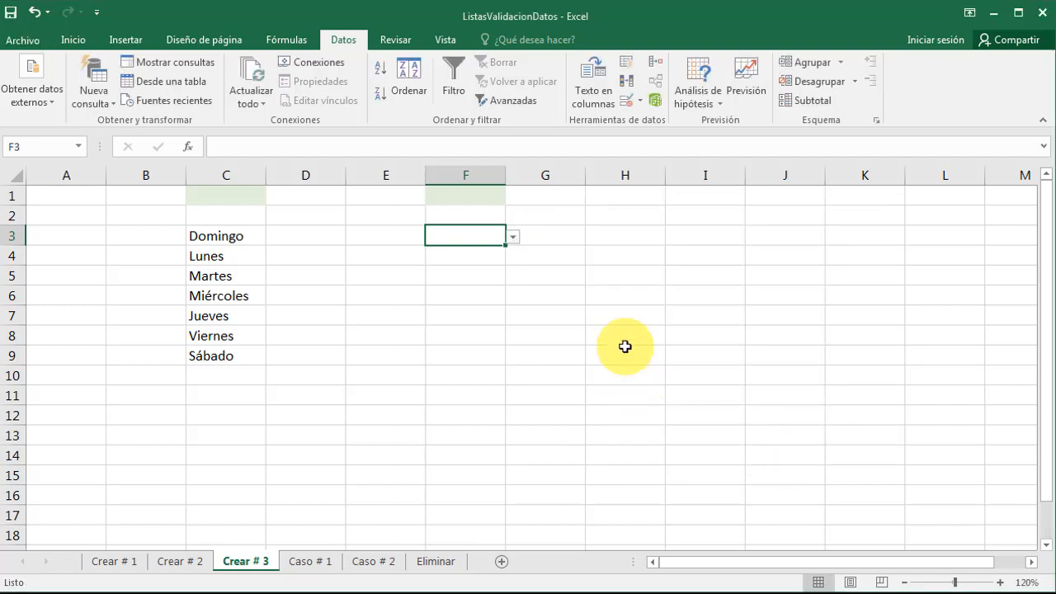
left_click(513, 237)
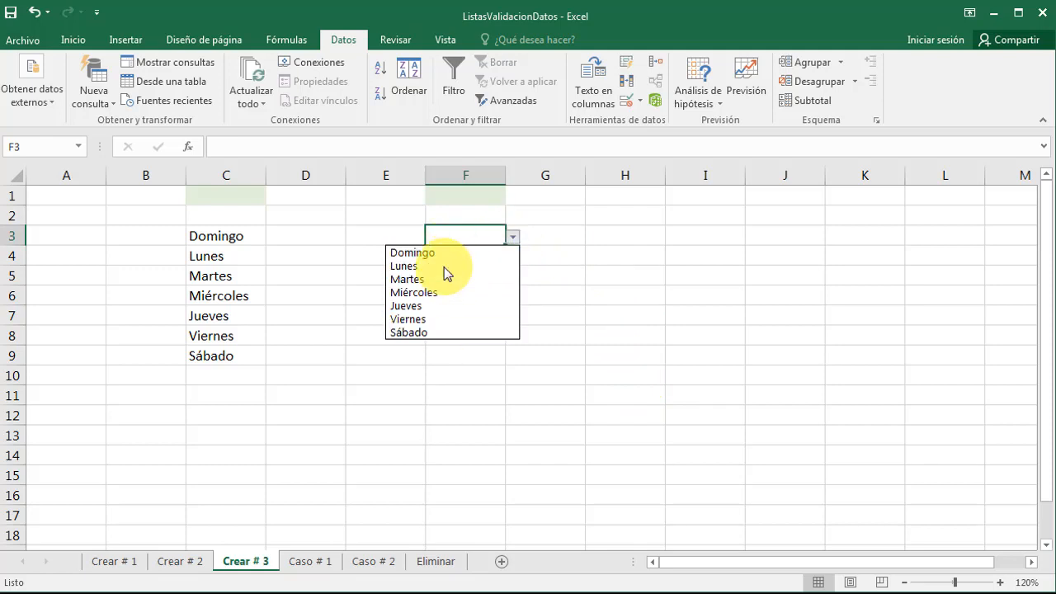
left_click(542, 237)
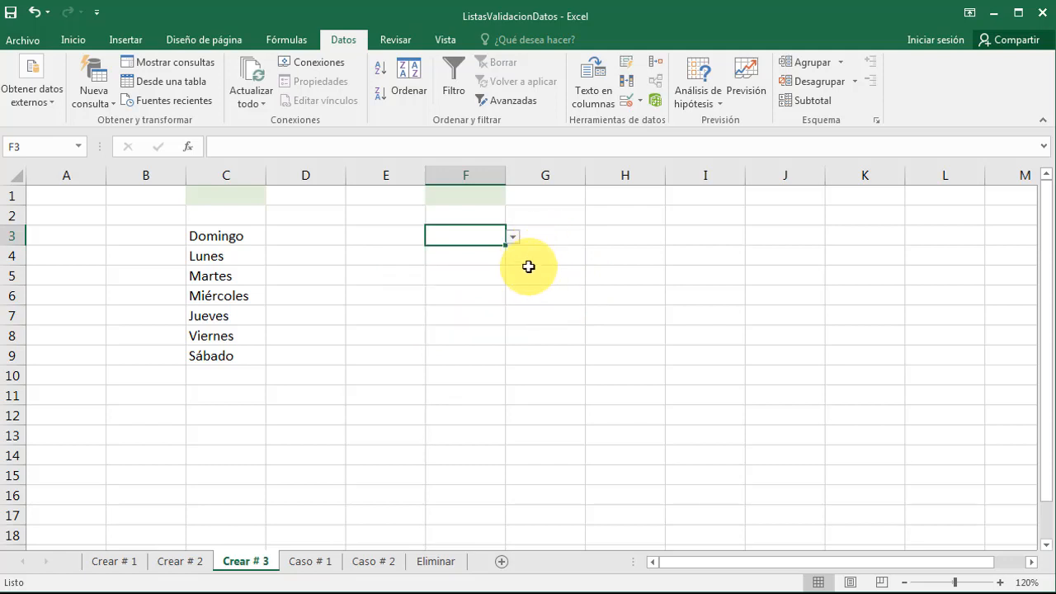
left_click(512, 238)
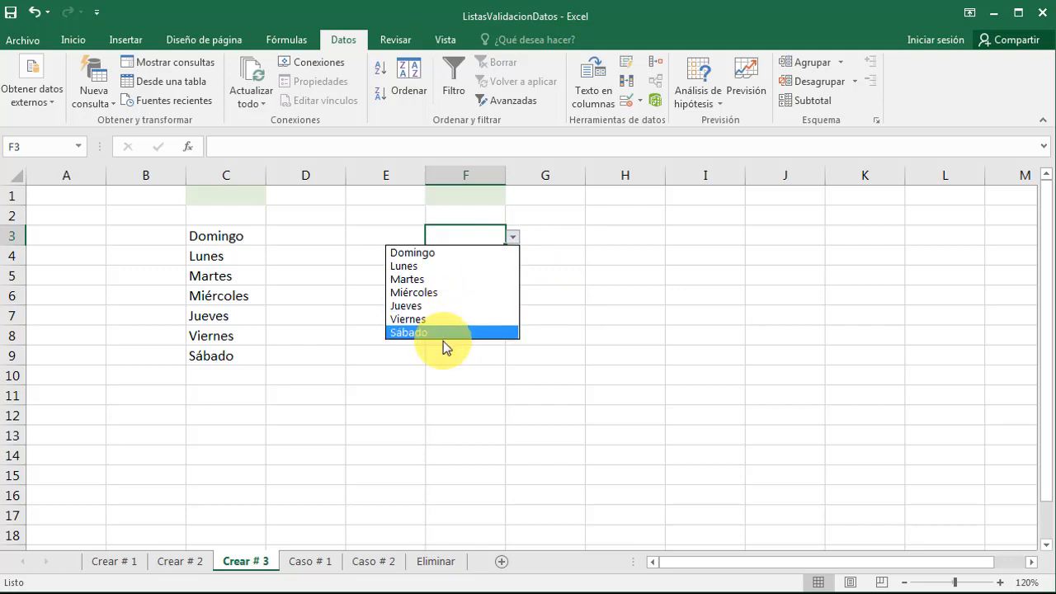
Step: Review the data validation settings of cell F3 on the Crear # 3 sheet and display its drop-down options again
left_click(511, 236)
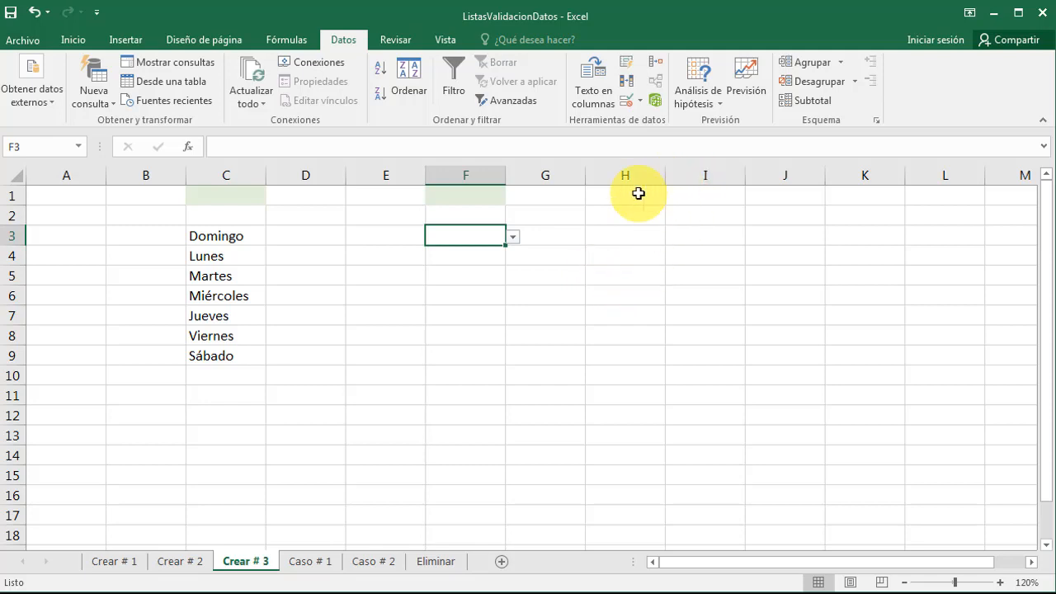
left_click(633, 102)
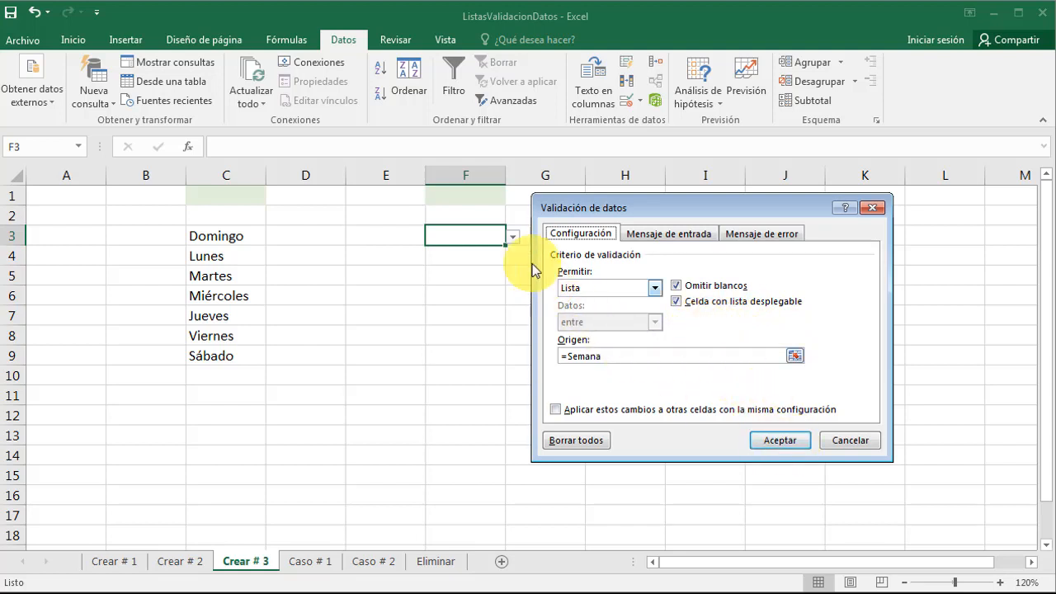
left_click(779, 439)
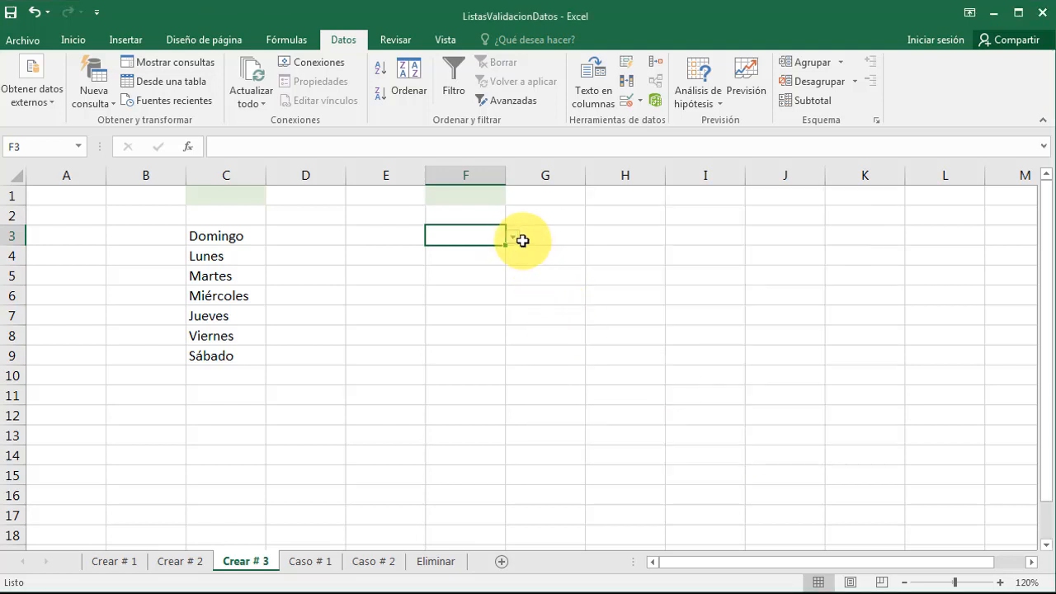
left_click(512, 237)
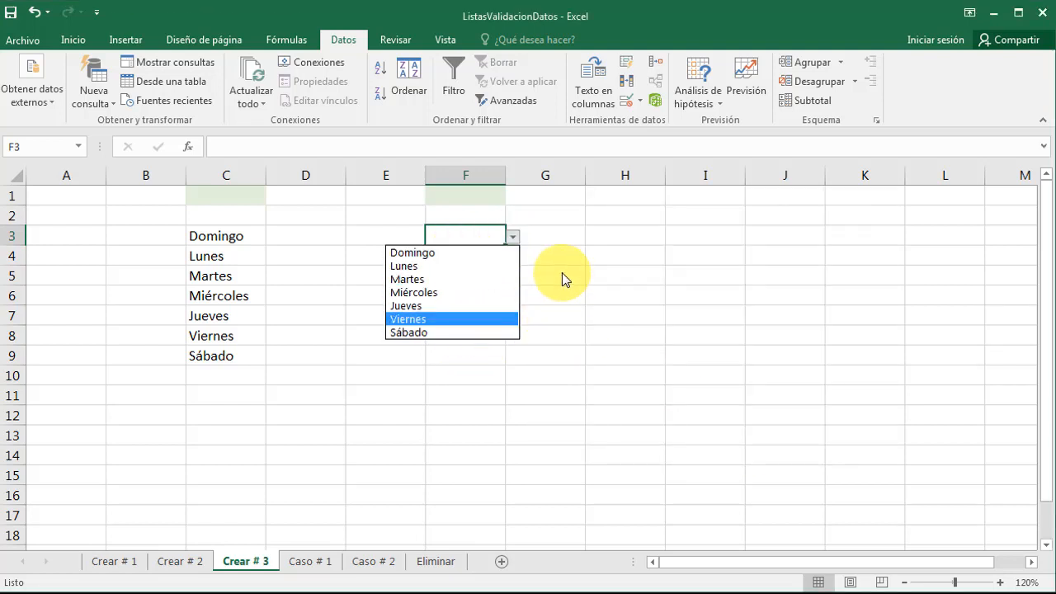
left_click(513, 237)
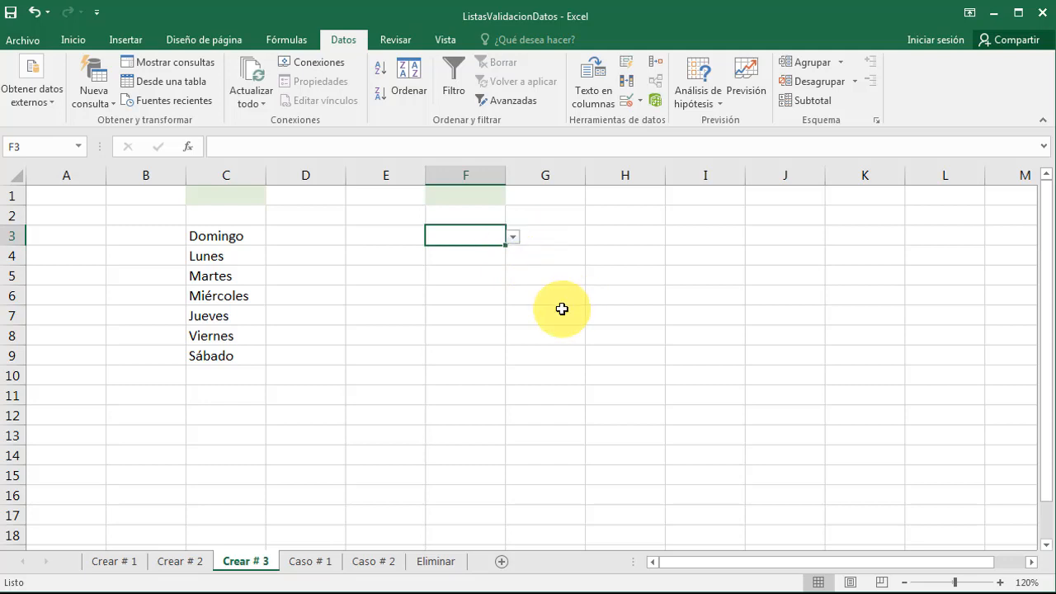
left_click(512, 237)
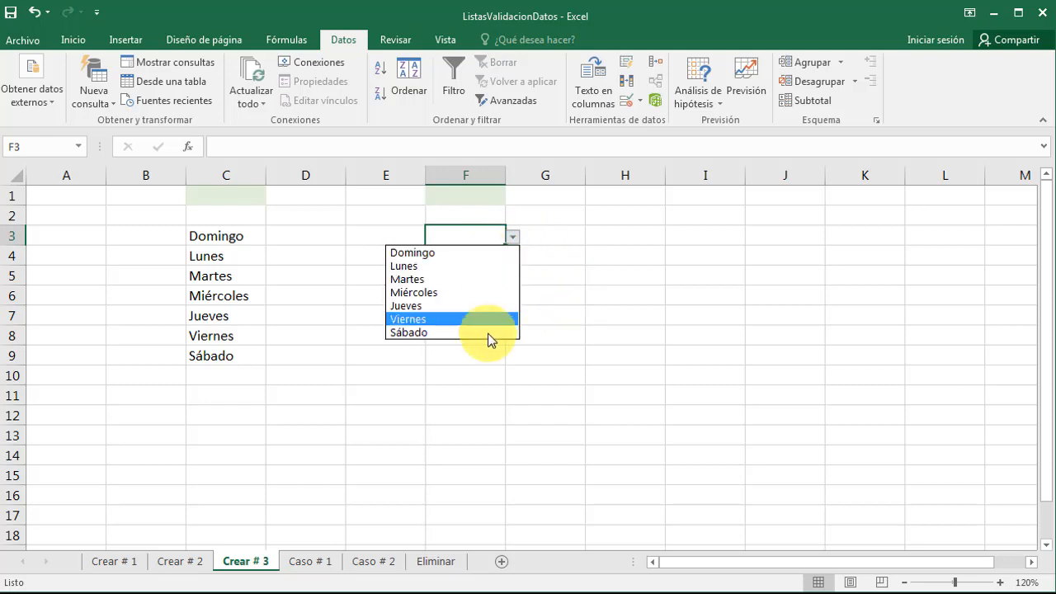
left_click(558, 238)
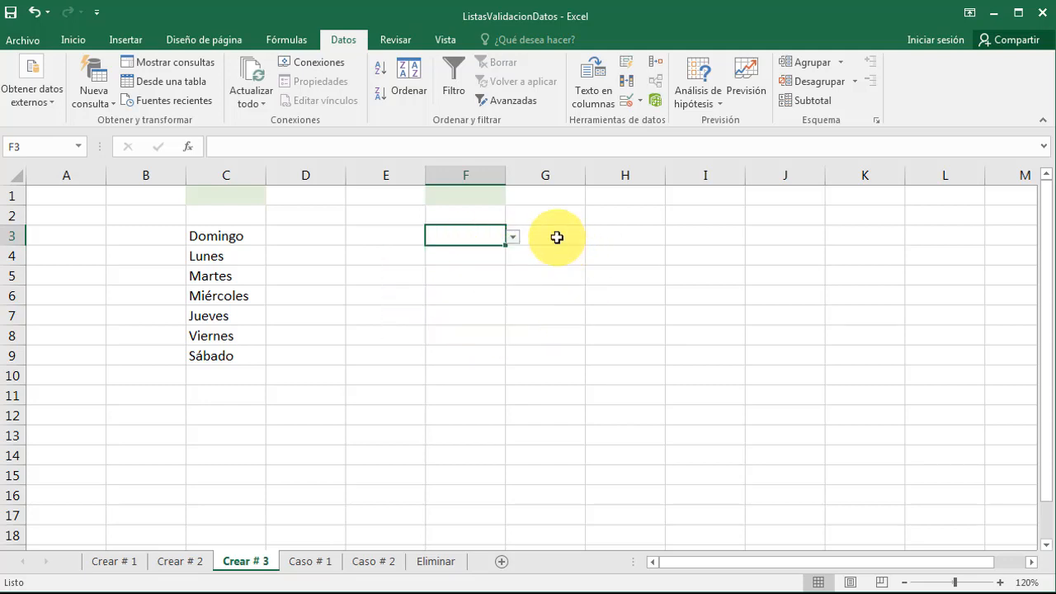
Step: Disable the Celda con lista desplegable option in F3's data validation on Crear # 3 and apply the change
left_click(626, 100)
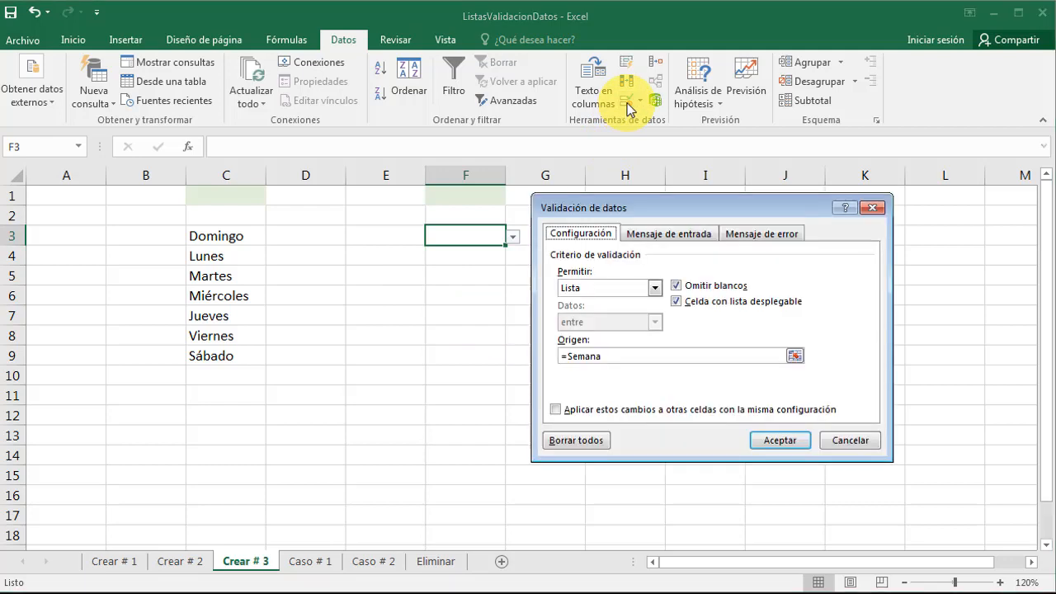
left_click(676, 302)
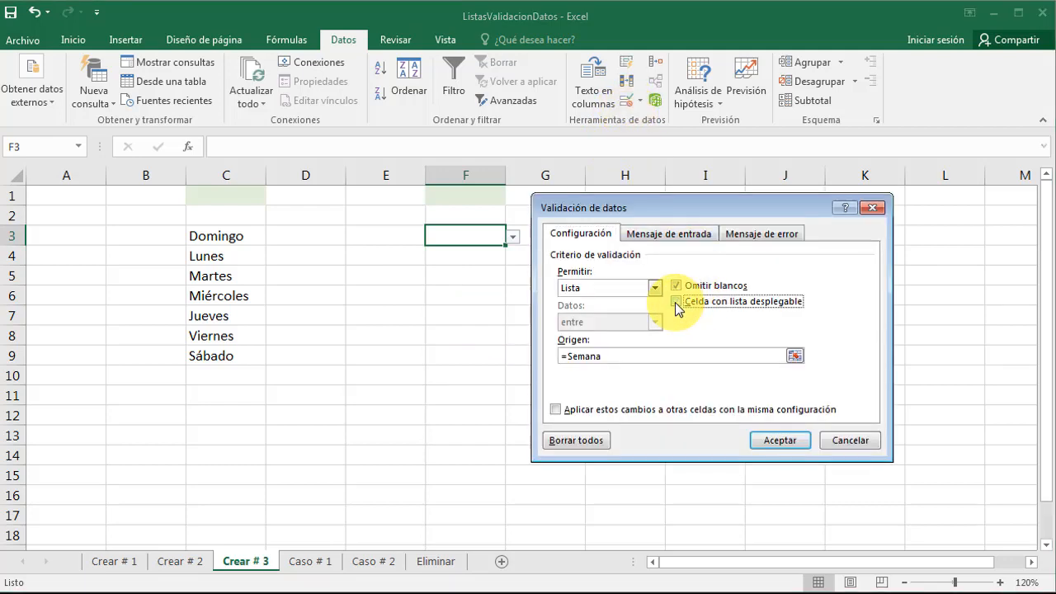
left_click(779, 438)
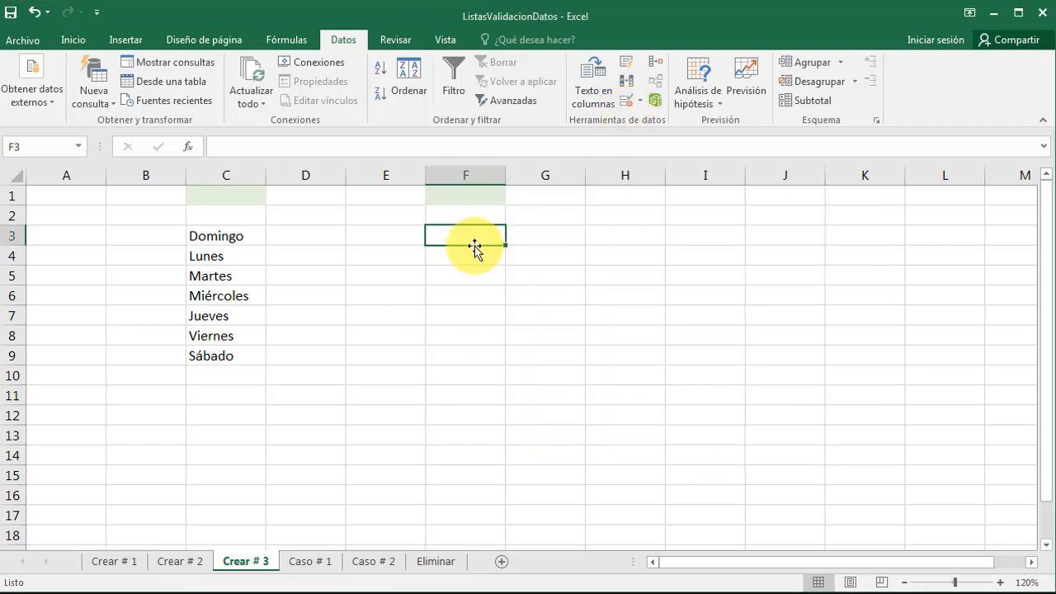
Step: Enter Domingo manually in cell F3 on Crear # 3, and clear the cell's content again
type("Din")
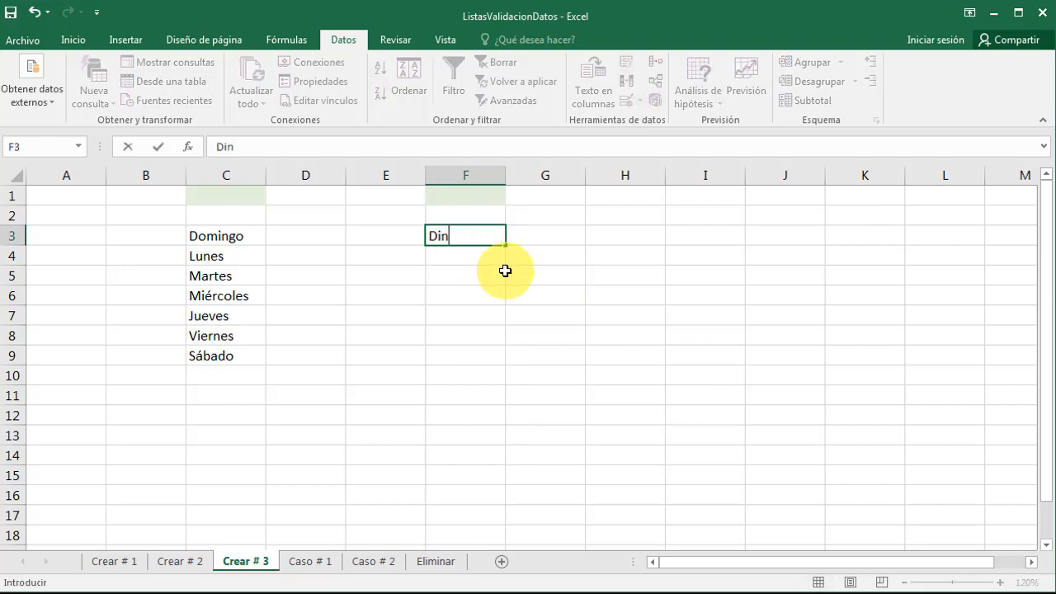
key("BackSpace")
type("omingo")
key("Return")
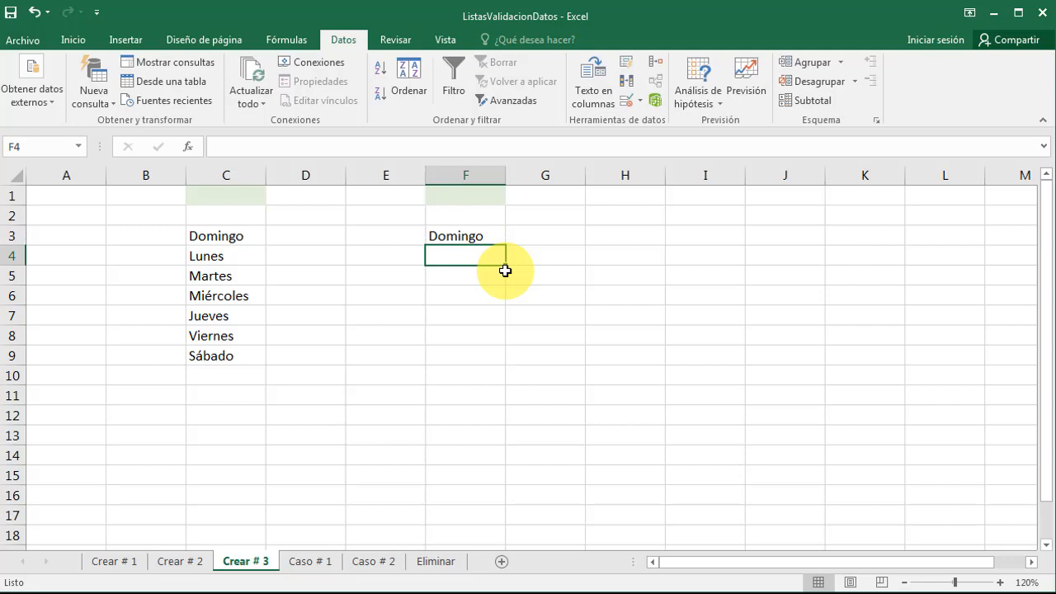
left_click(493, 237)
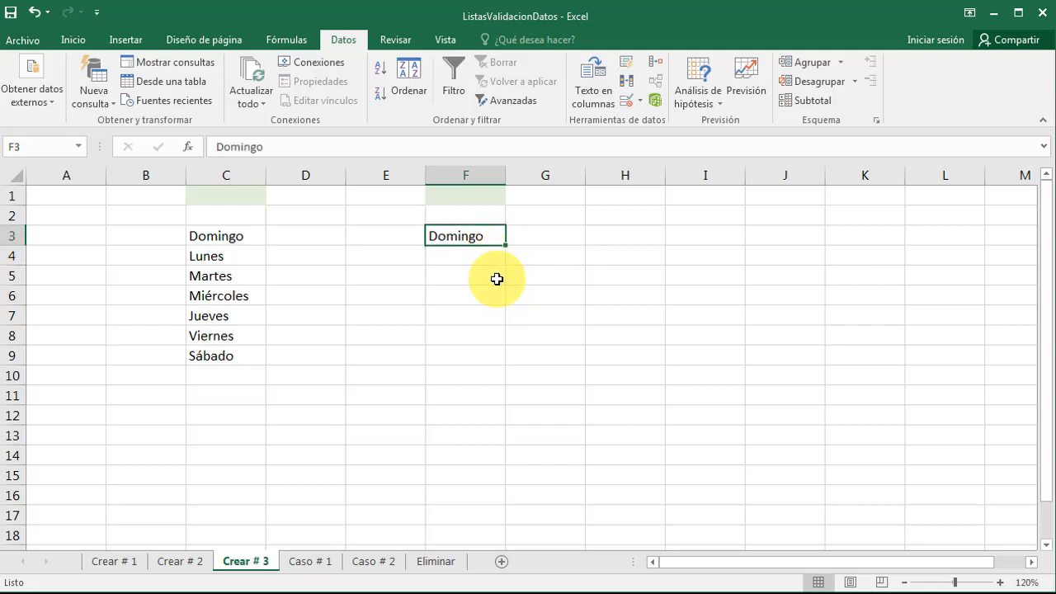
key("Delete")
left_click(498, 270)
left_click(487, 237)
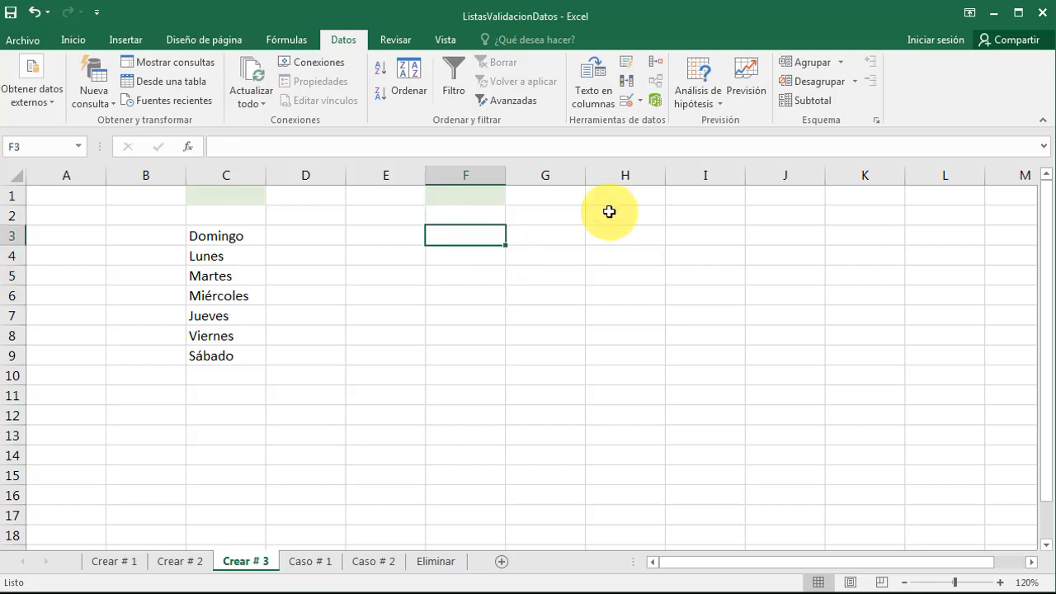
Step: Enable the Celda con lista desplegable option in F3's data validation on Crear # 3 and apply it
left_click(632, 105)
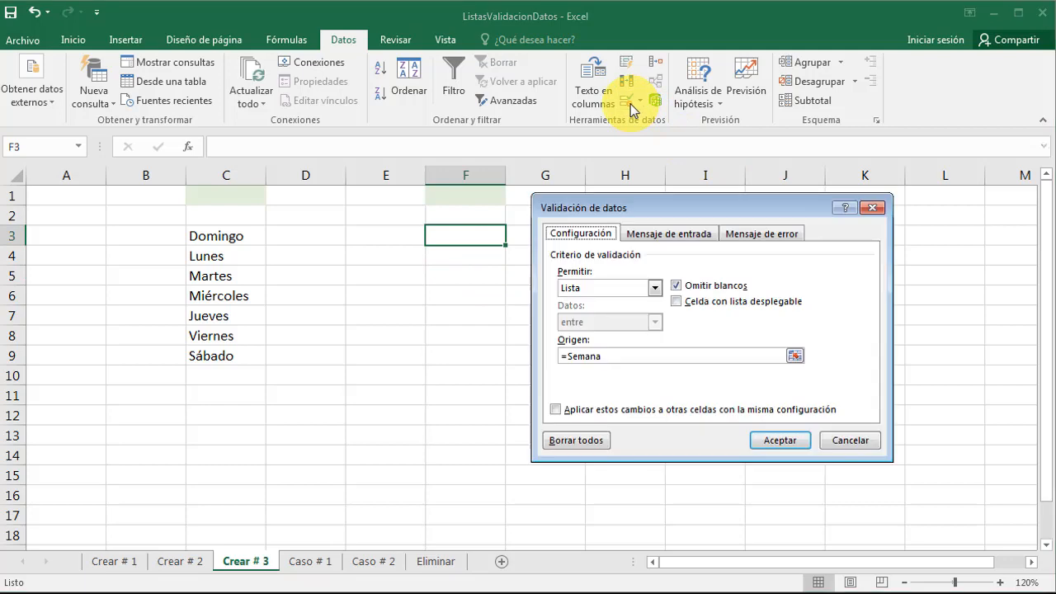
left_click(676, 303)
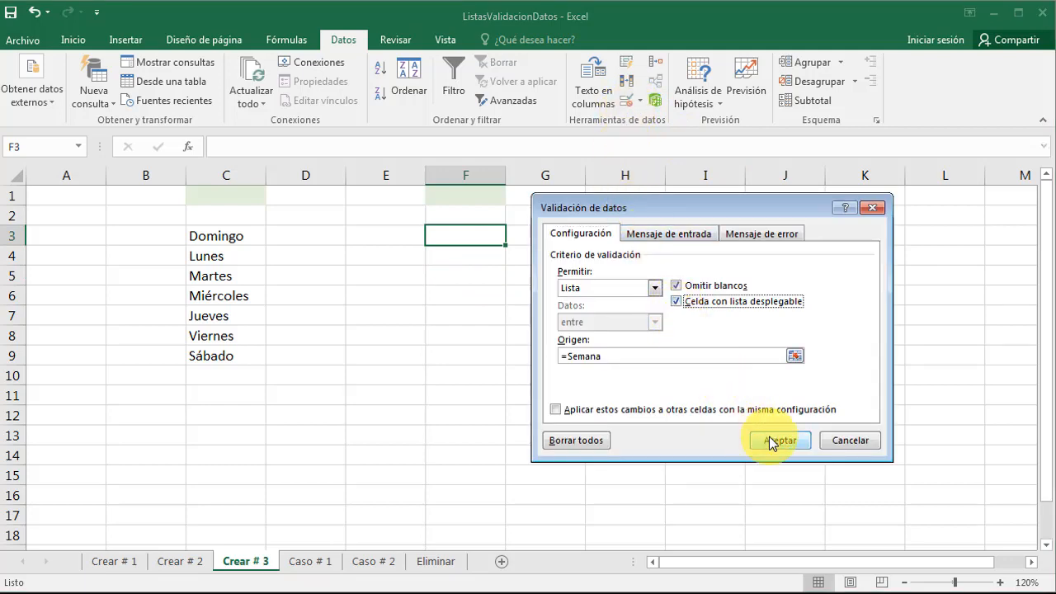
left_click(771, 441)
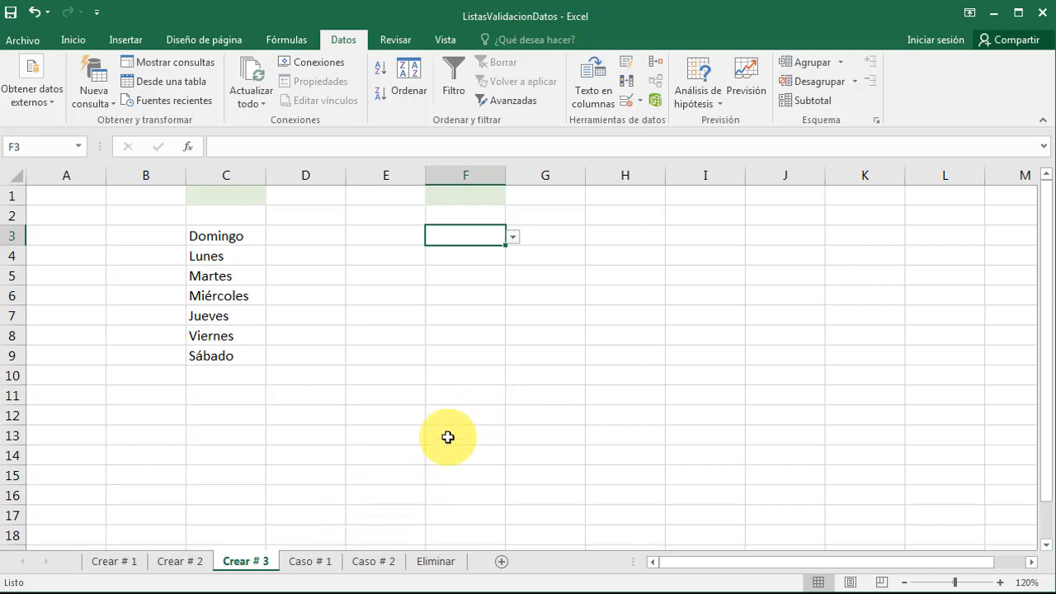
Step: On the Caso # 1 sheet, start a data validation rule for cell F3 that allows values from a list (Lista)
left_click(311, 561)
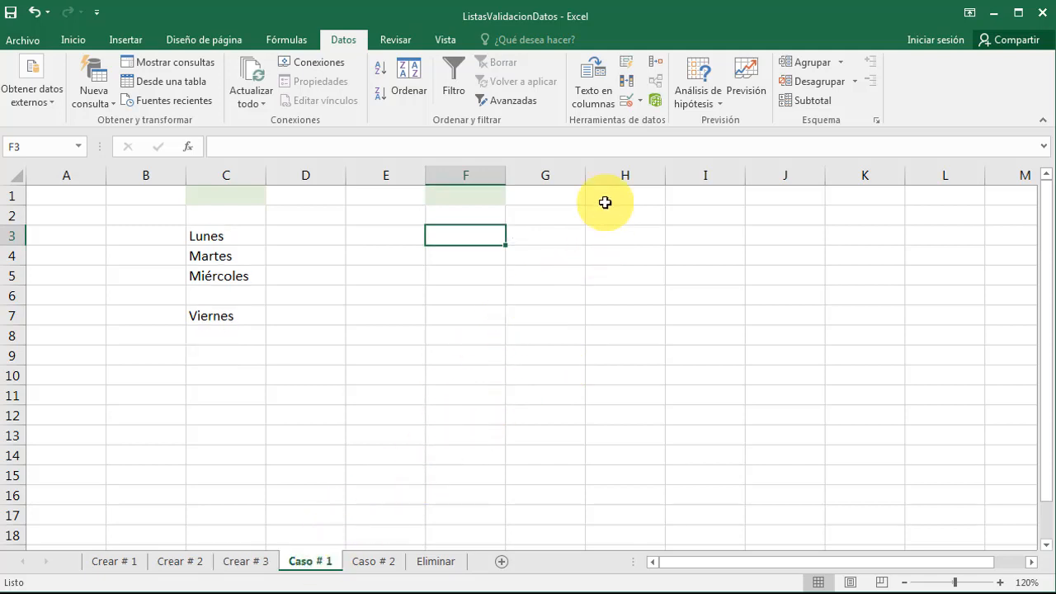
left_click(624, 110)
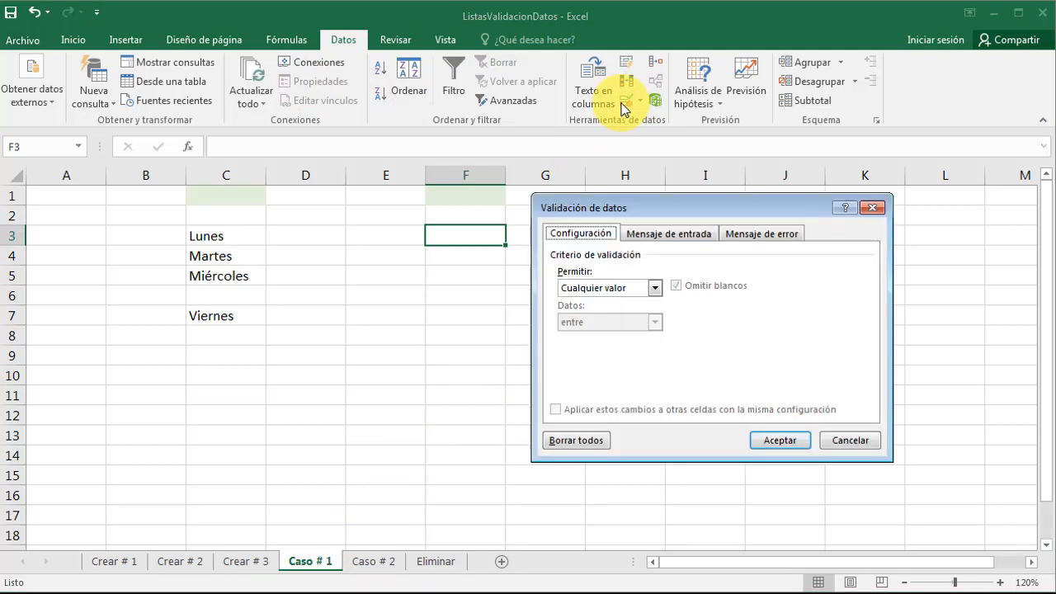
left_click(654, 288)
left_click(616, 339)
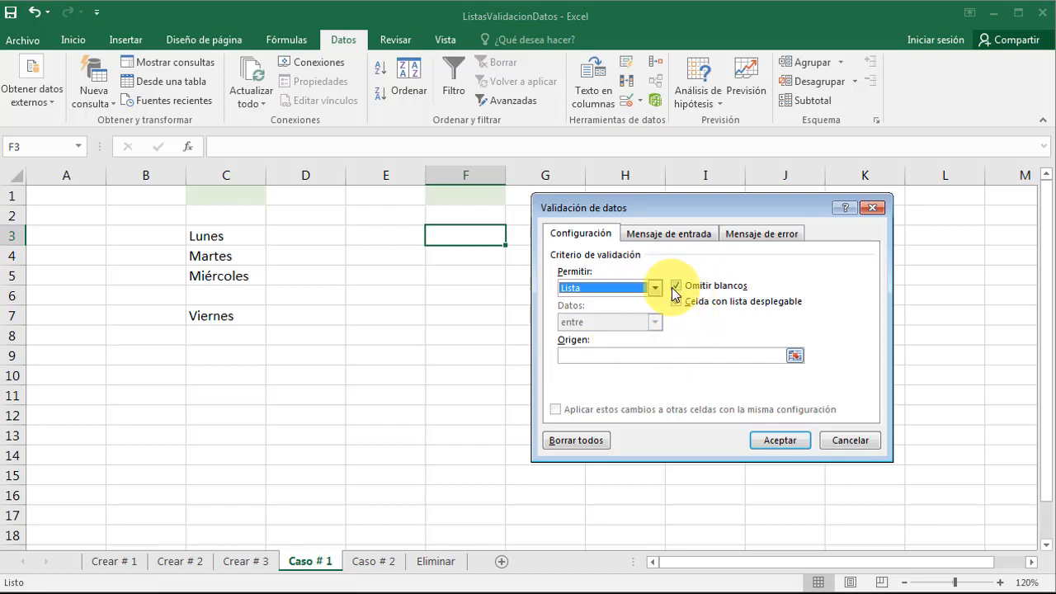
Step: Set the list source to cells C3:C7 on Caso # 1, keep Omitir blancos enabled and apply the validation to F3
left_click(620, 354)
left_click(231, 236)
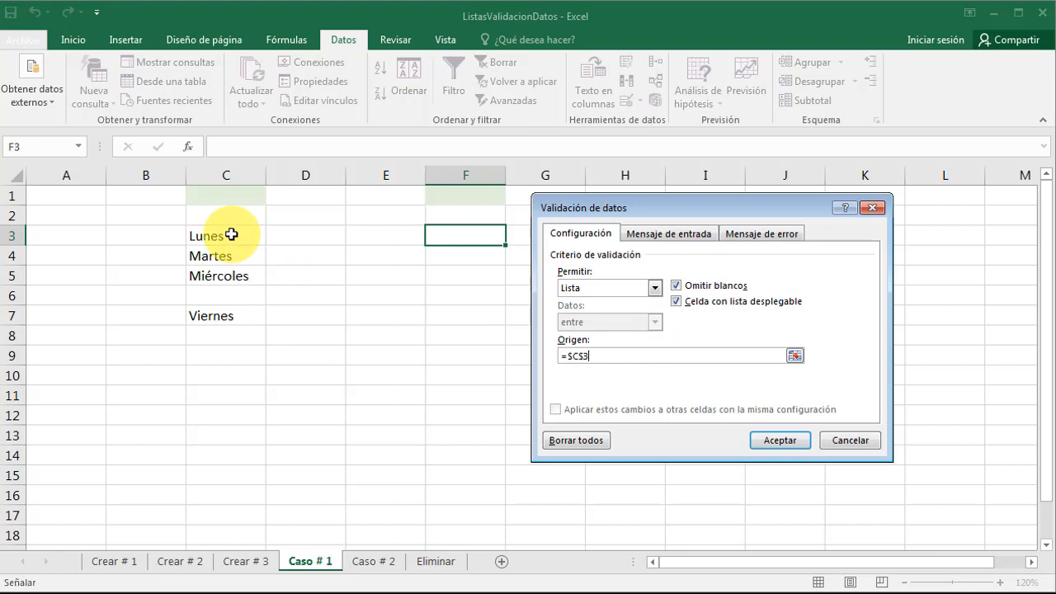
left_click_drag(231, 235, 236, 317)
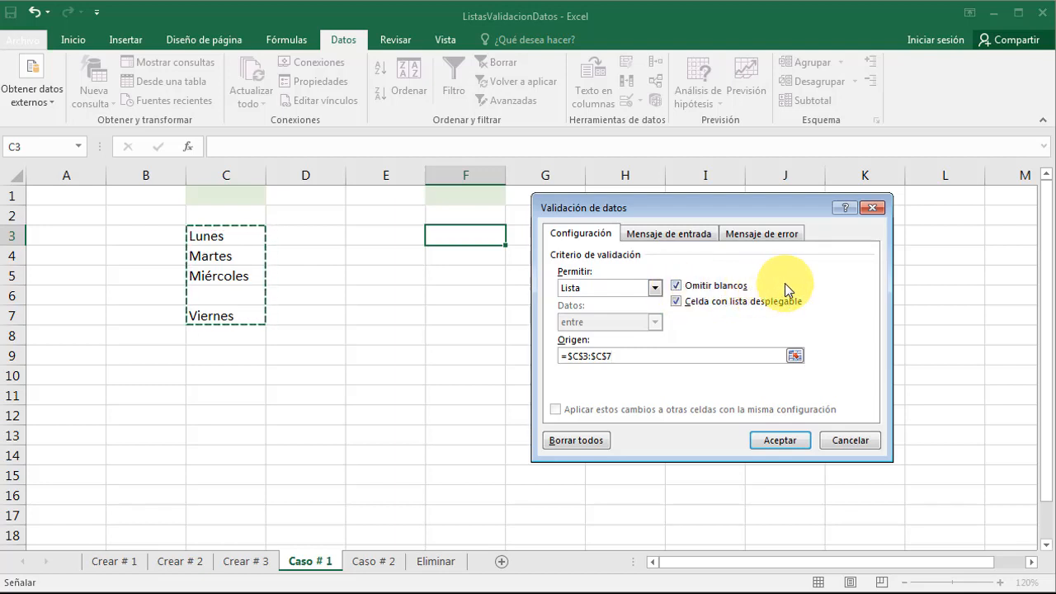
left_click(677, 286)
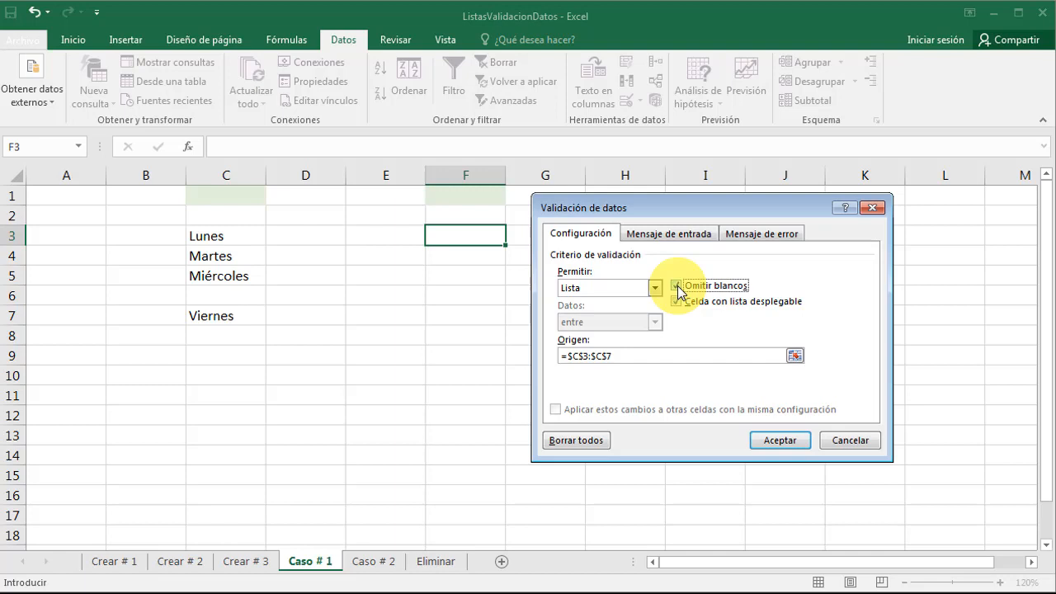
left_click(678, 286)
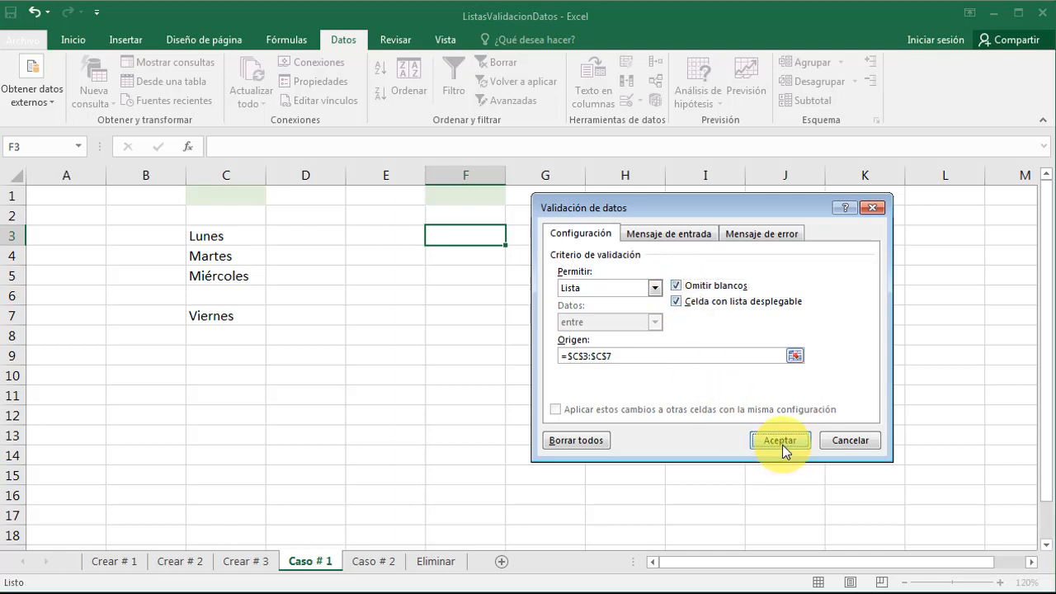
left_click(779, 441)
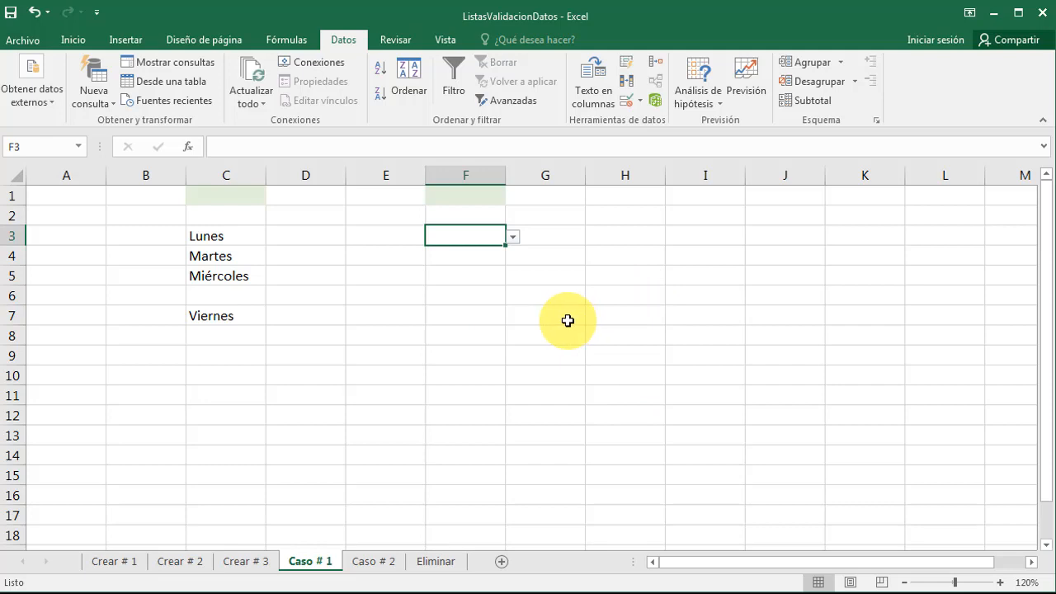
Step: Reselect cell F3 on Caso # 1, open it for editing in the formula bar and cancel the edit
left_click(518, 312)
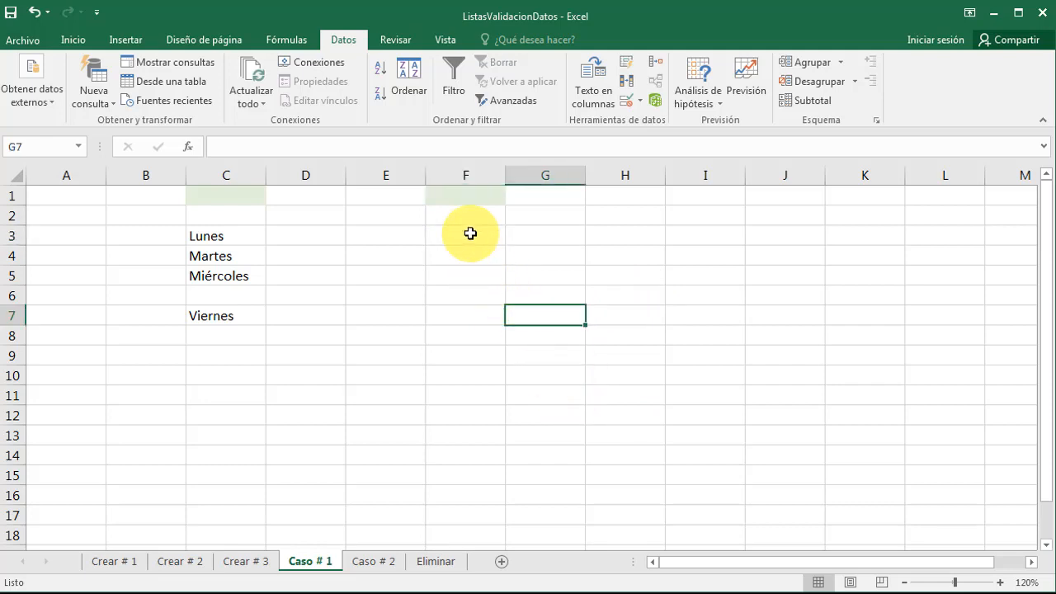
left_click(470, 233)
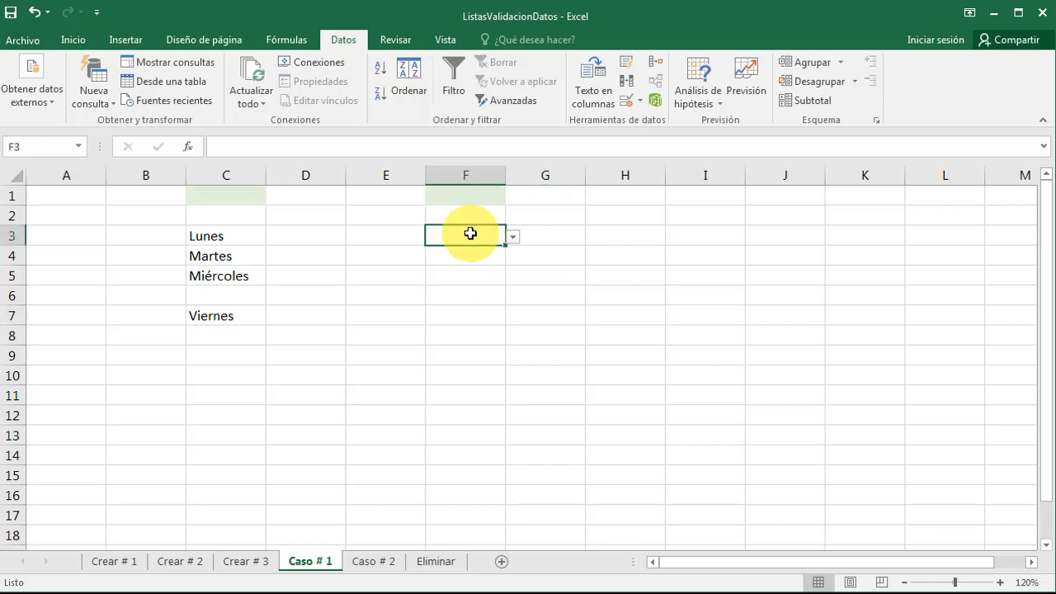
left_click(237, 146)
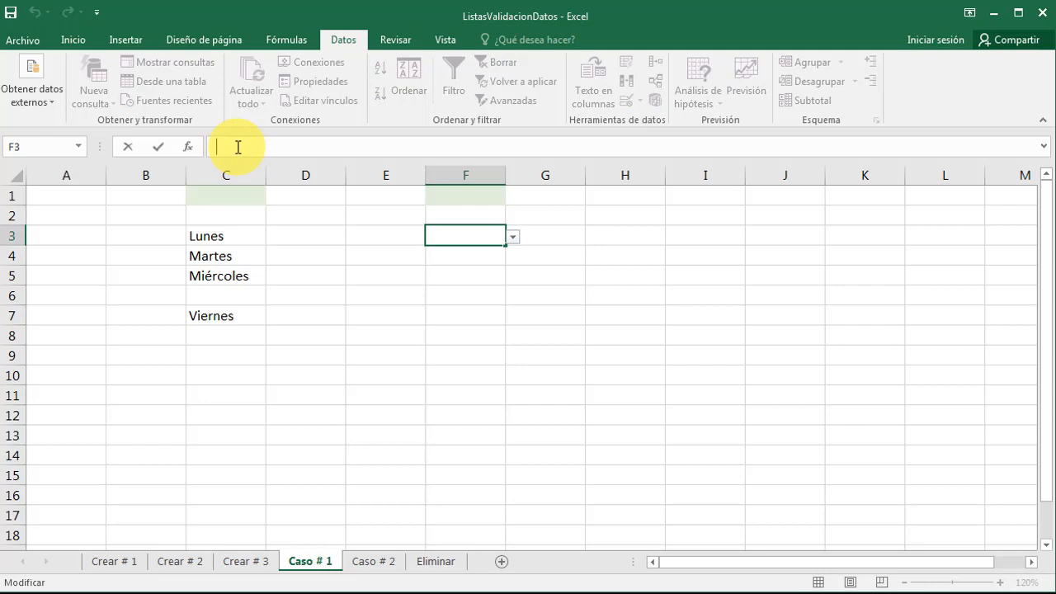
key("Escape")
left_click(457, 236)
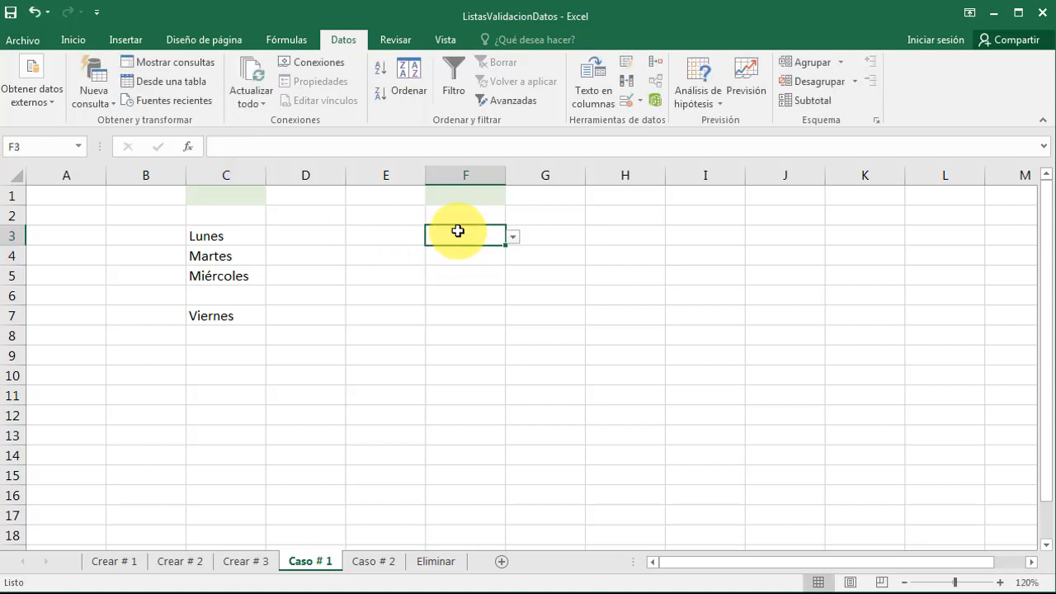
Step: Open F3 on Caso # 1 for in-cell editing twice, accepting the blank entry once and cancelling the second edit
double_click(457, 232)
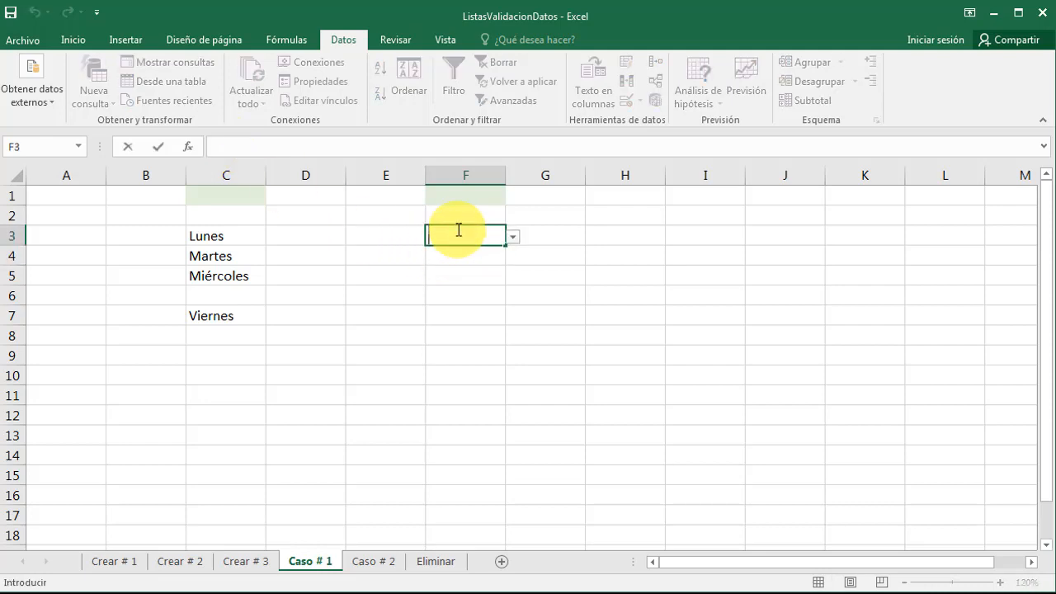
key("Return")
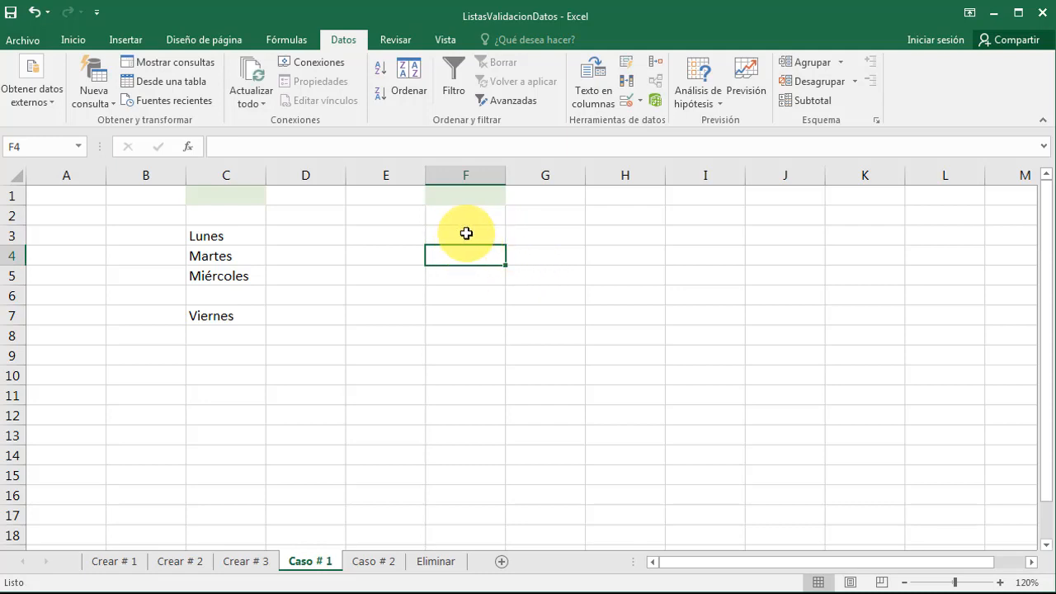
left_click(466, 233)
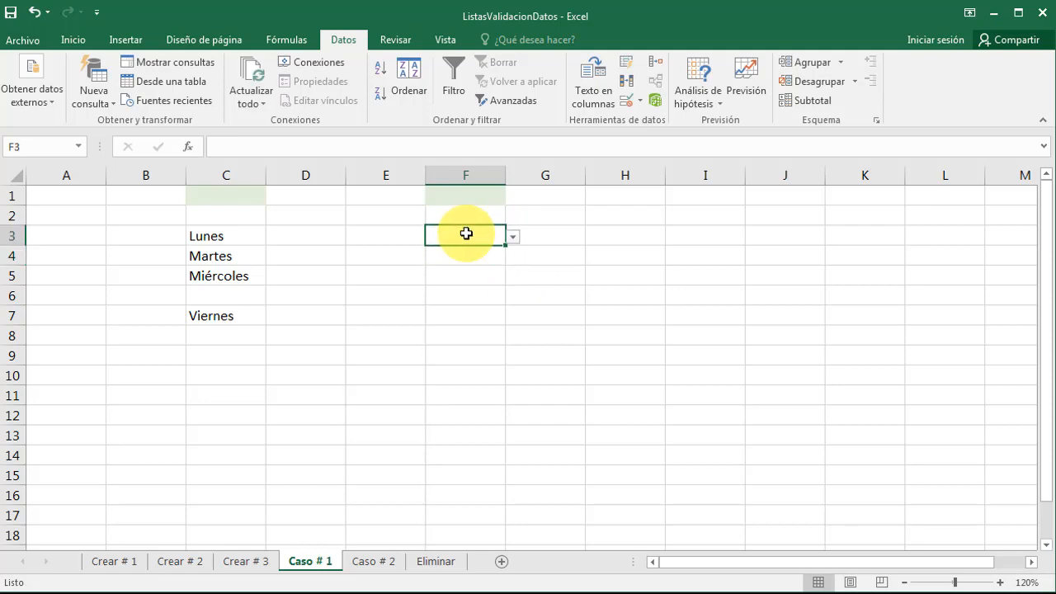
key("F2")
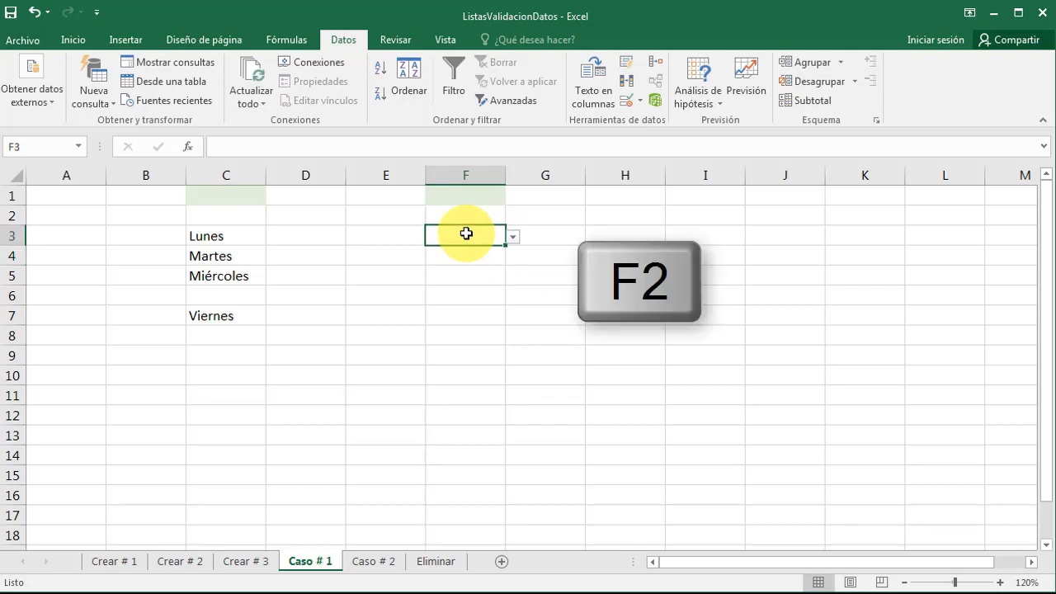
key("F2")
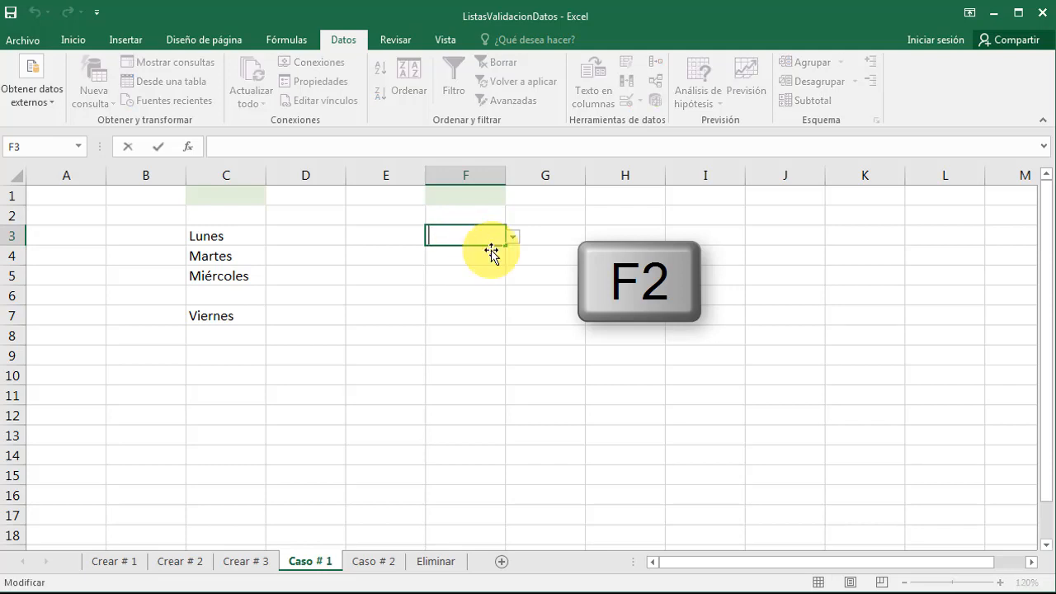
key("Escape")
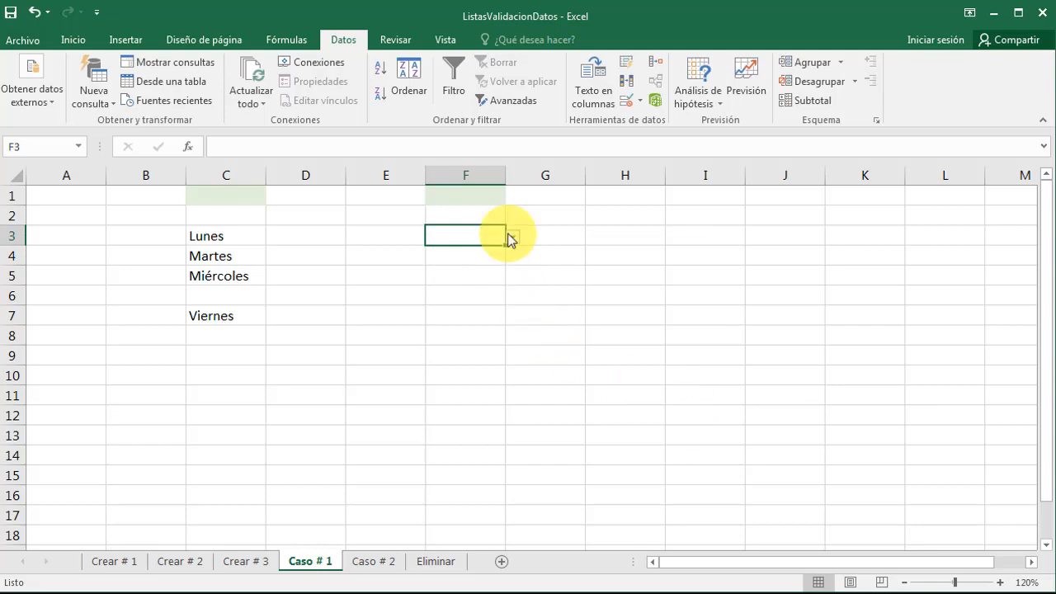
Step: Turn off Omitir blancos in the data validation rule of cell F3 on Caso # 1
left_click(629, 101)
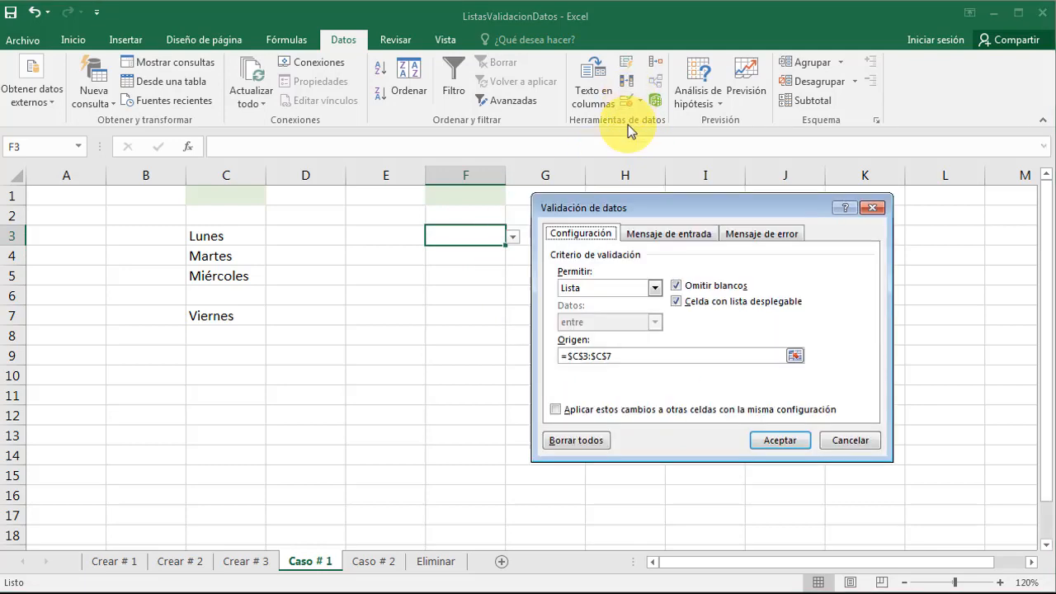
left_click(679, 287)
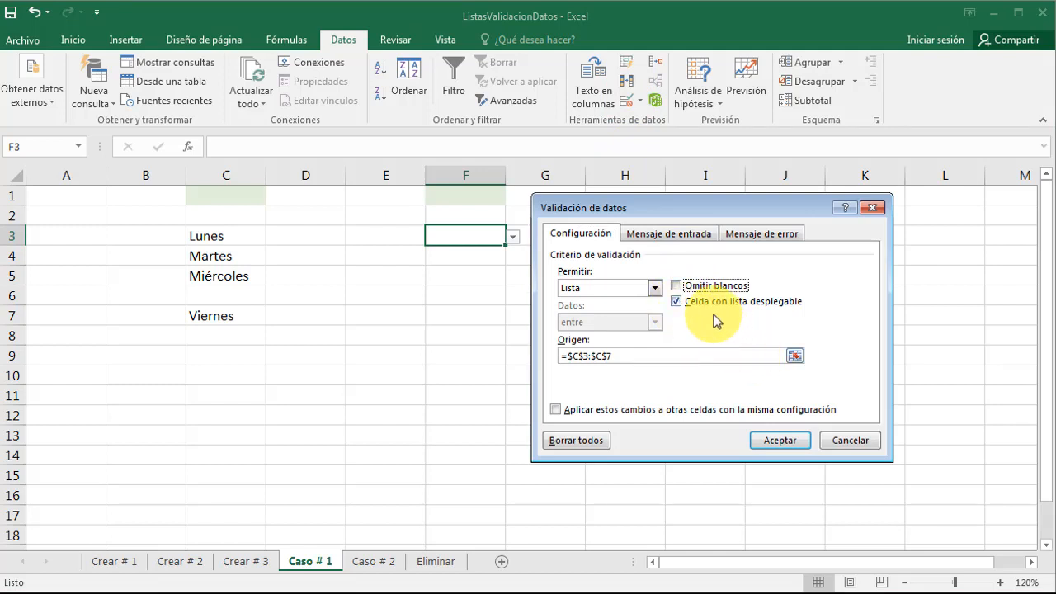
left_click(776, 441)
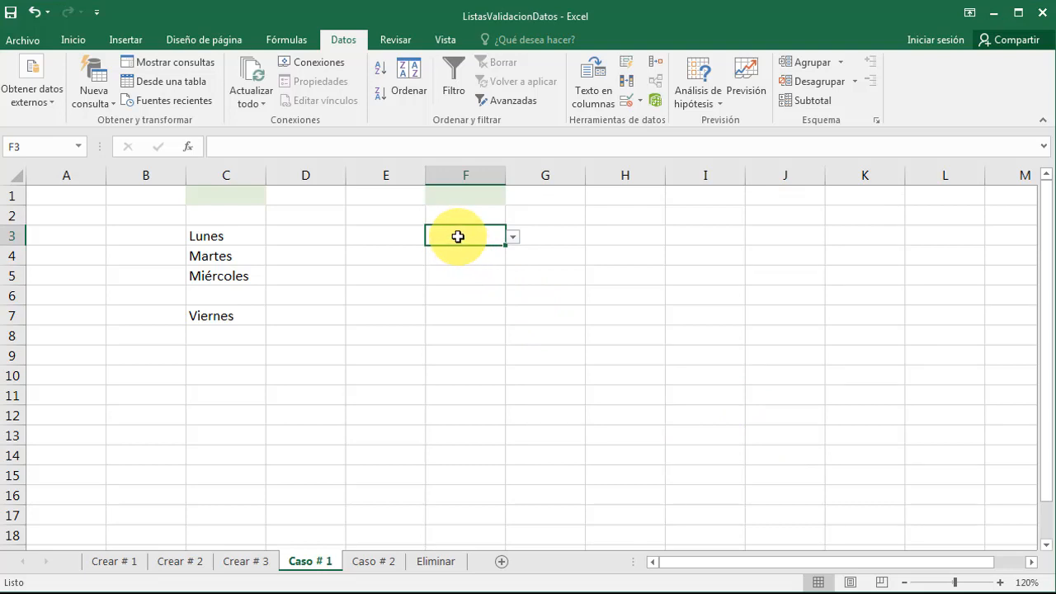
Step: Try to commit a blank entry in F3 on Caso # 1, cancel it, and check the cell's validation settings without changing them
double_click(458, 236)
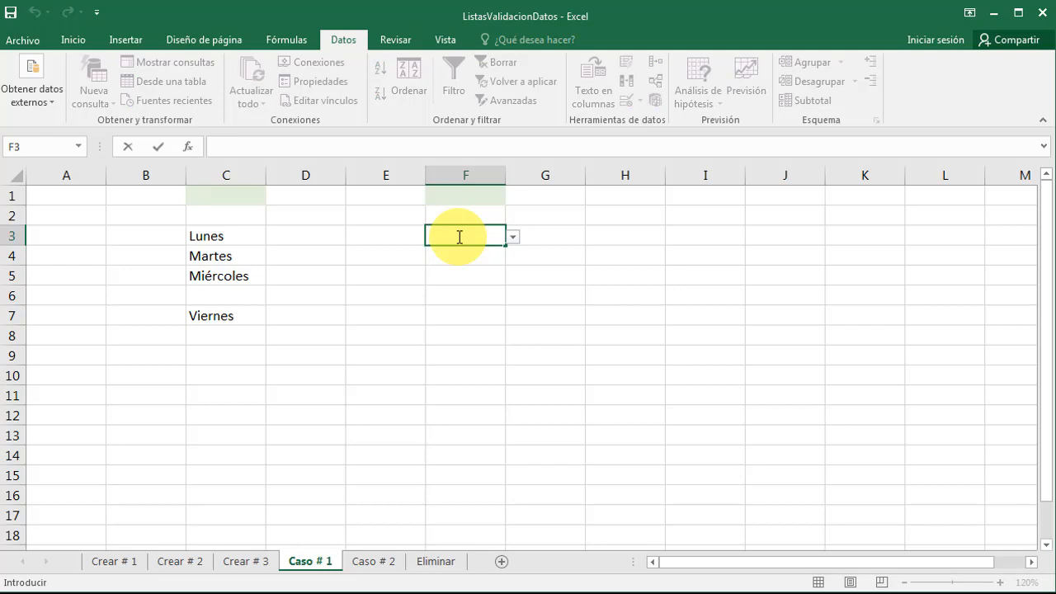
key("Return")
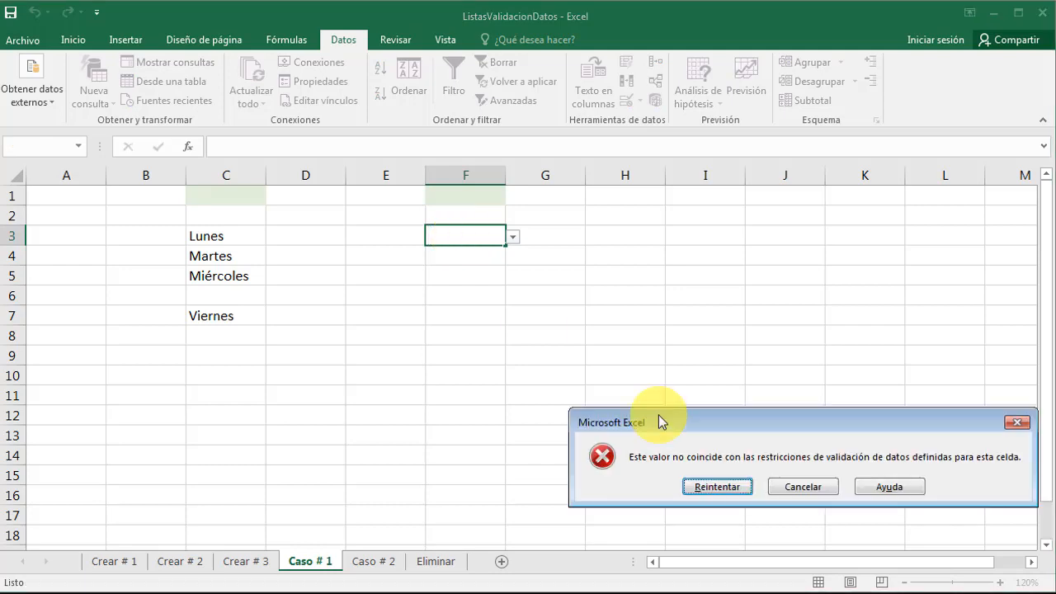
left_click_drag(761, 427, 509, 349)
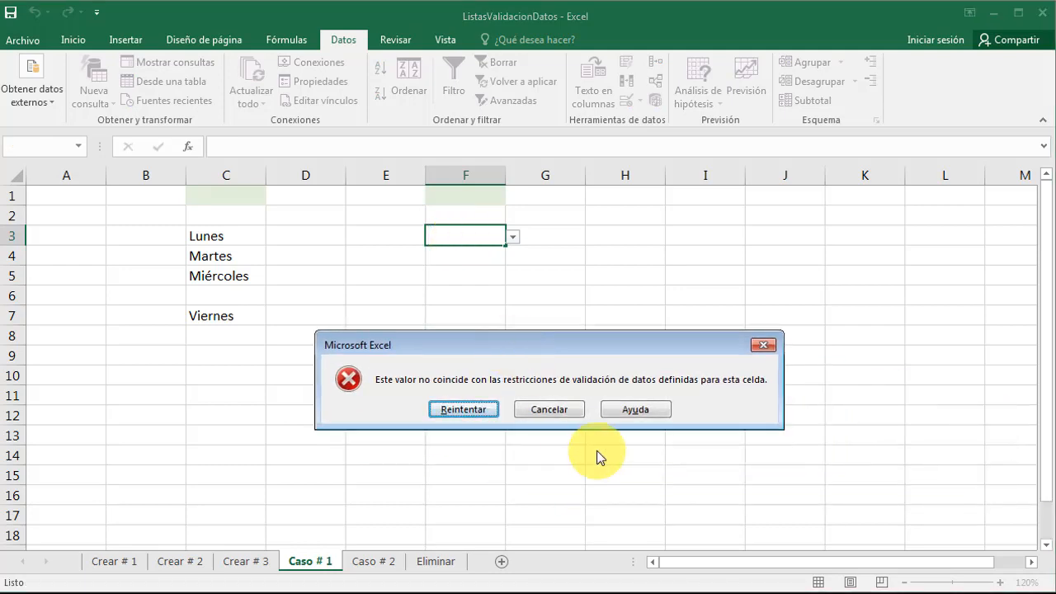
left_click(550, 410)
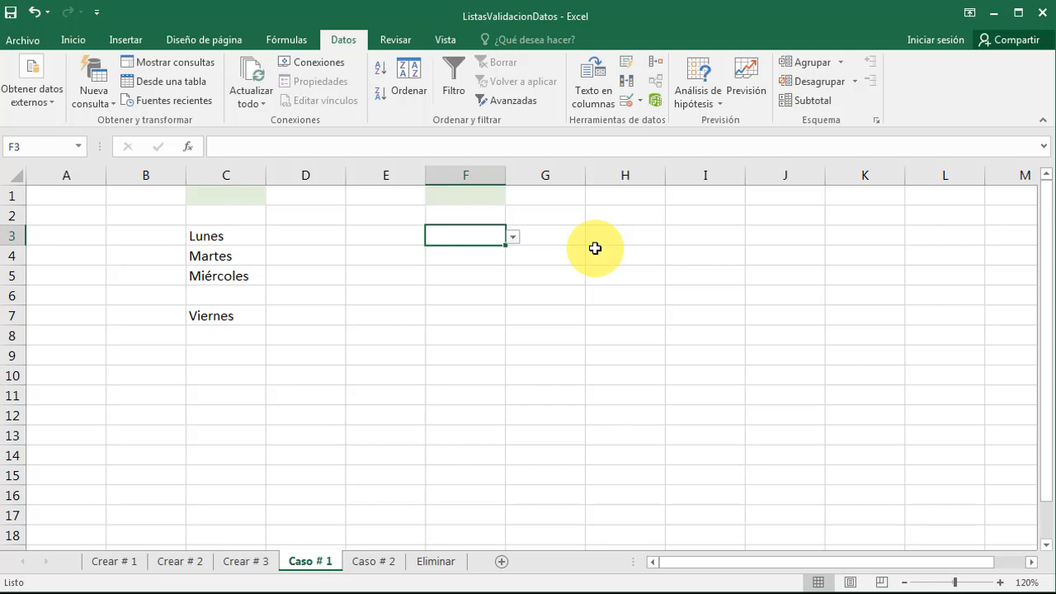
left_click(627, 101)
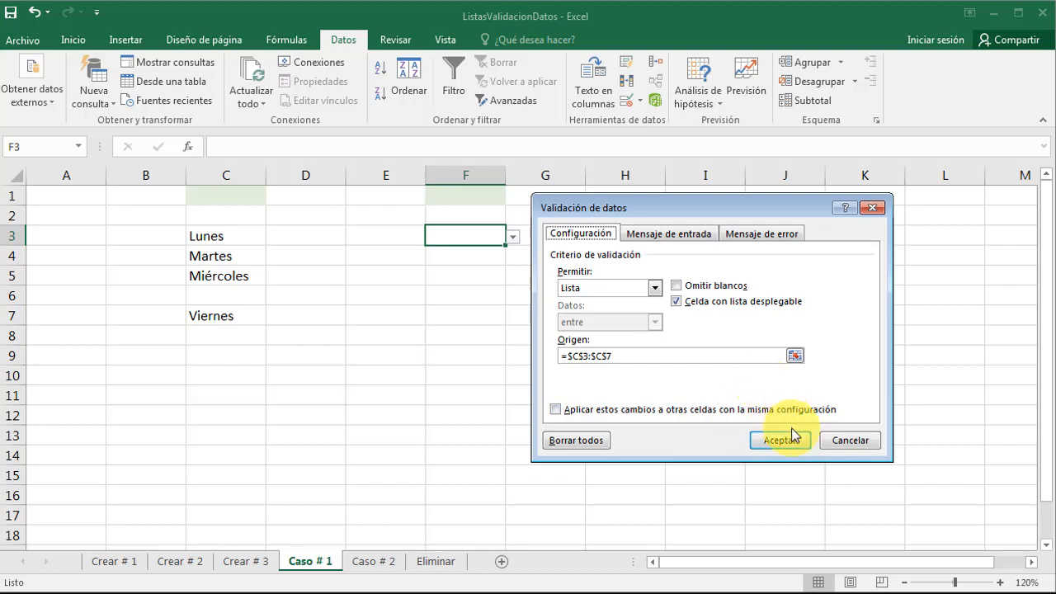
left_click(872, 207)
Step: On the Caso # 2 sheet, start a data validation rule for cell F3 that allows values from a list (Lista)
left_click(373, 561)
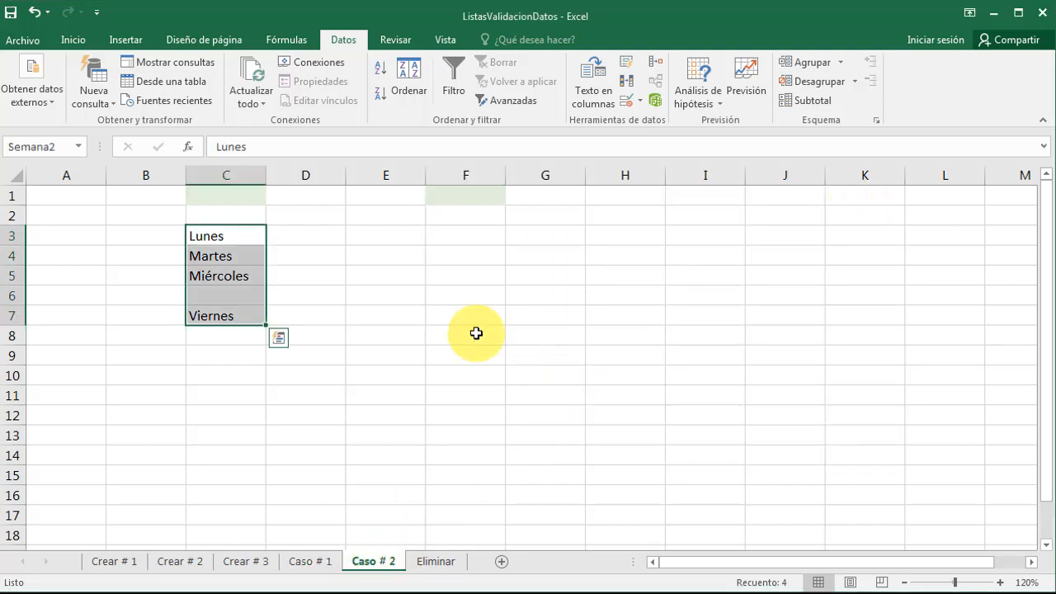
left_click(230, 230)
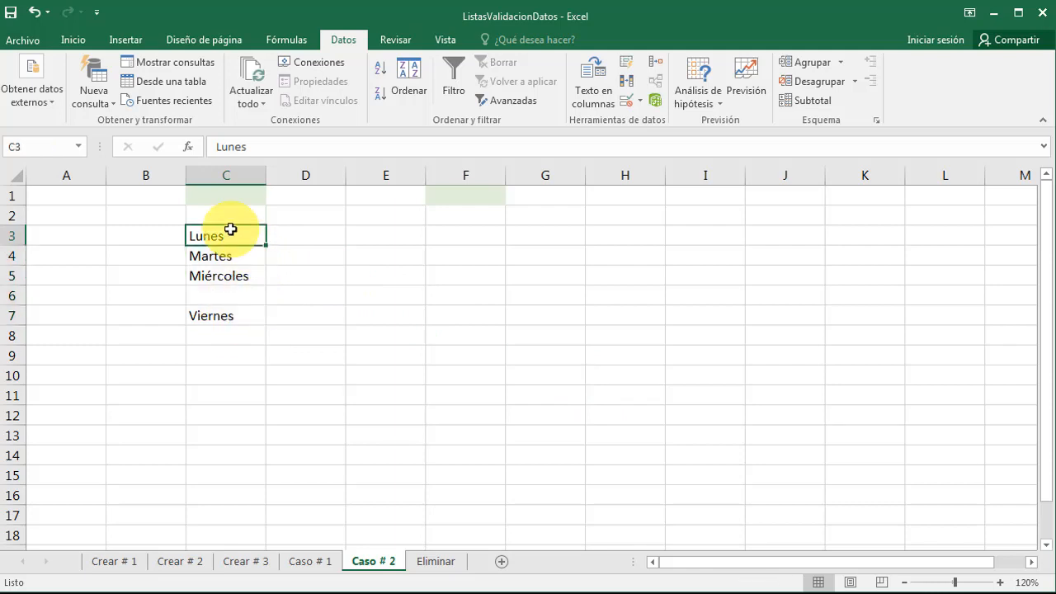
left_click(436, 233)
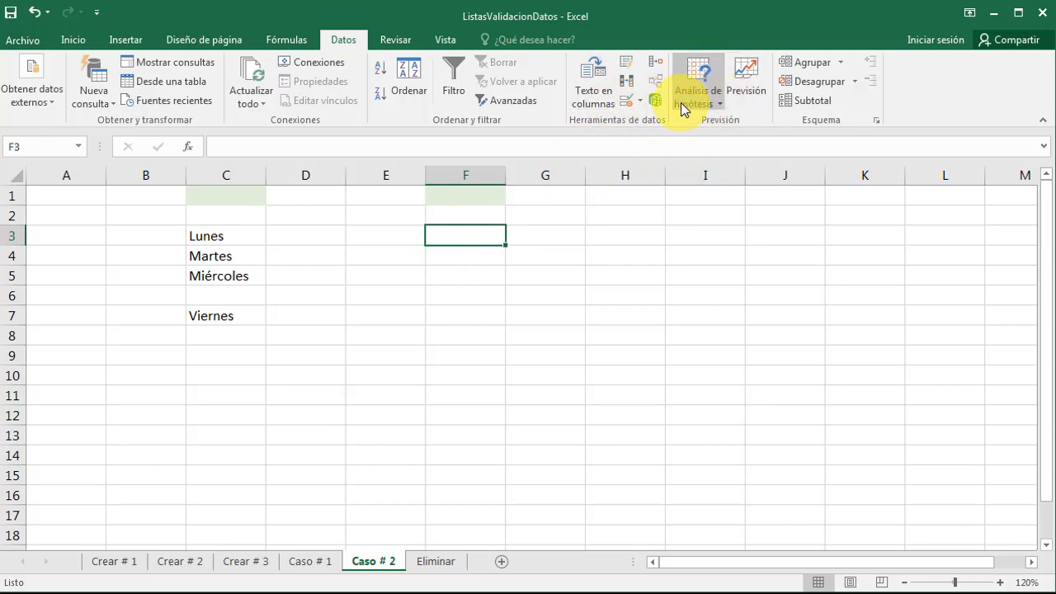
left_click(628, 102)
left_click(624, 288)
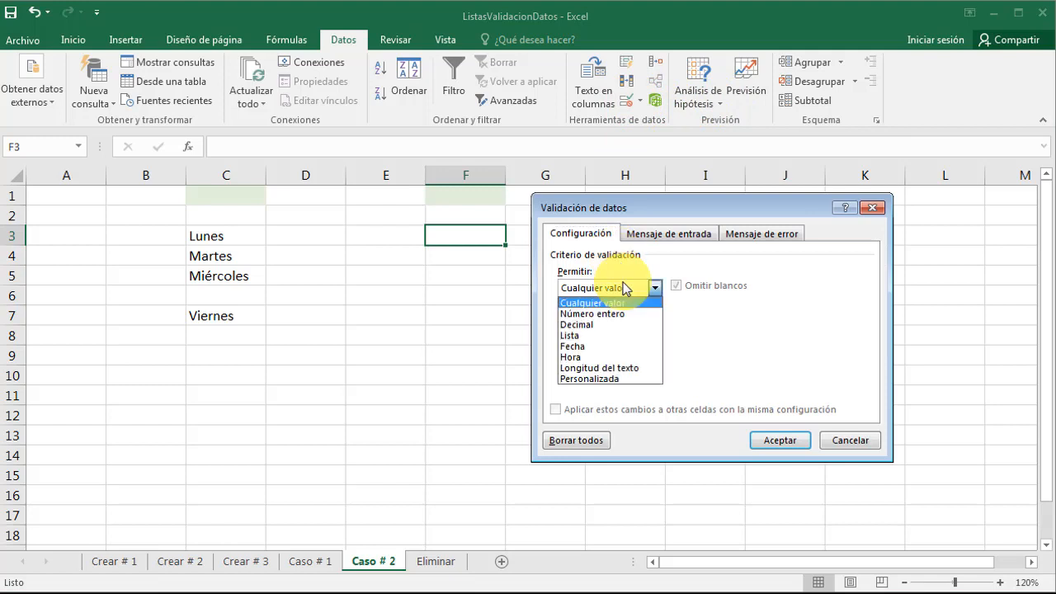
left_click(608, 335)
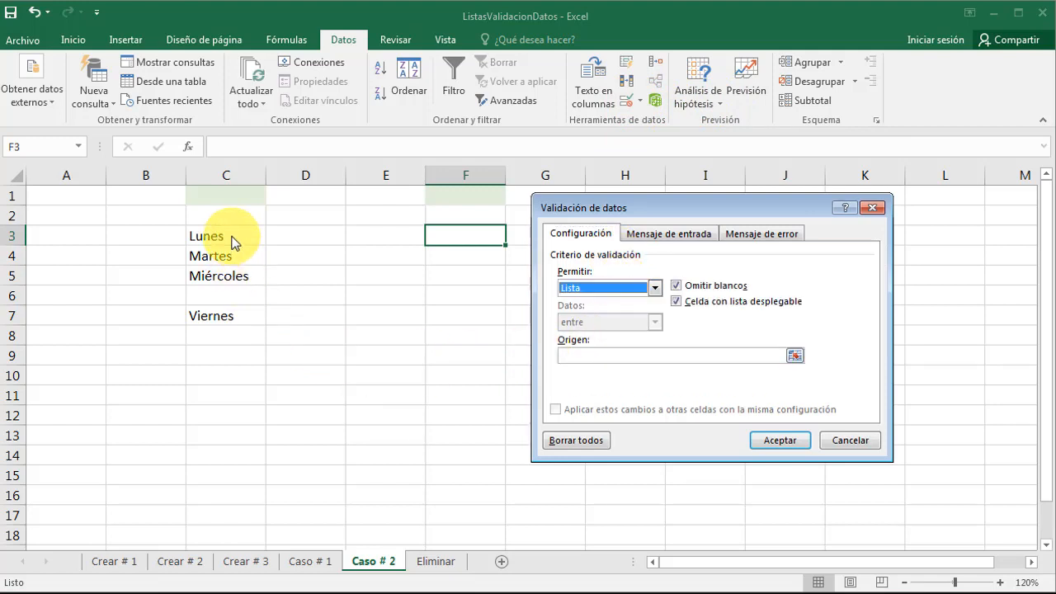
Step: Set the list source to the named range =Semana2 and apply the validation to F3 on Caso # 2
left_click(590, 355)
type("=")
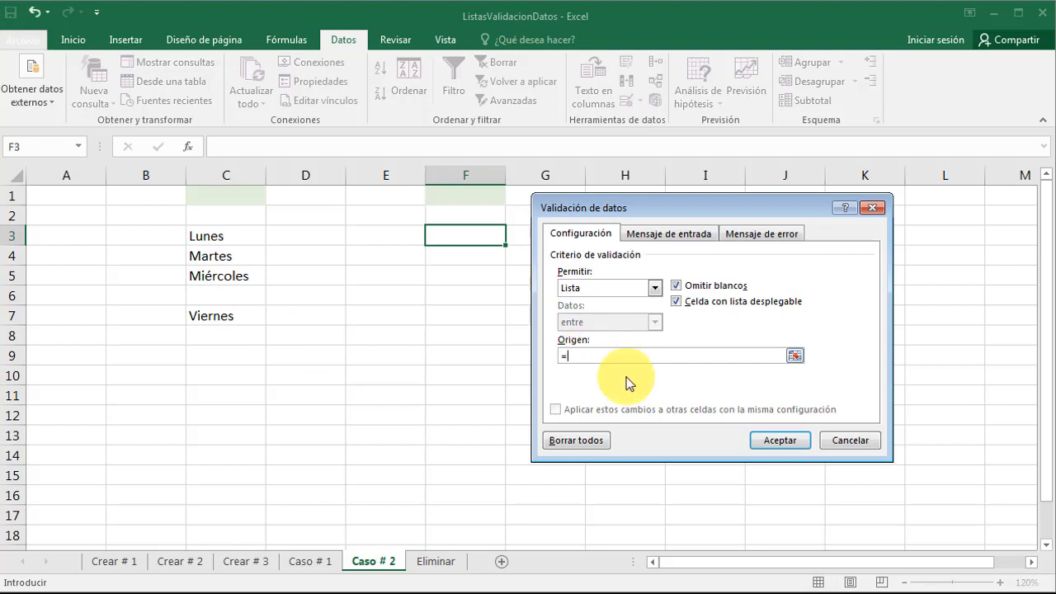
type("Semana2")
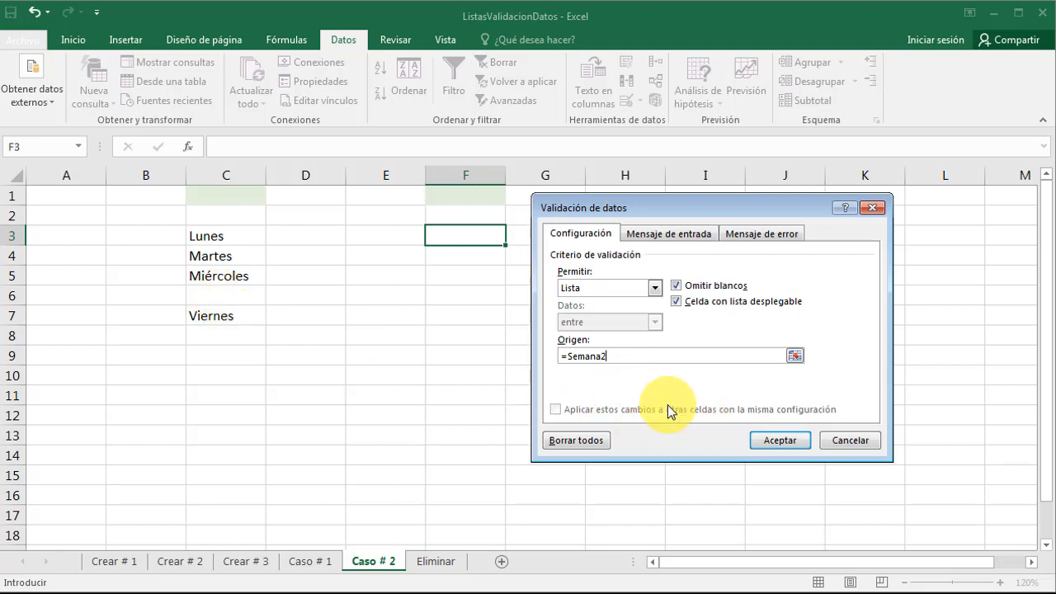
left_click(781, 437)
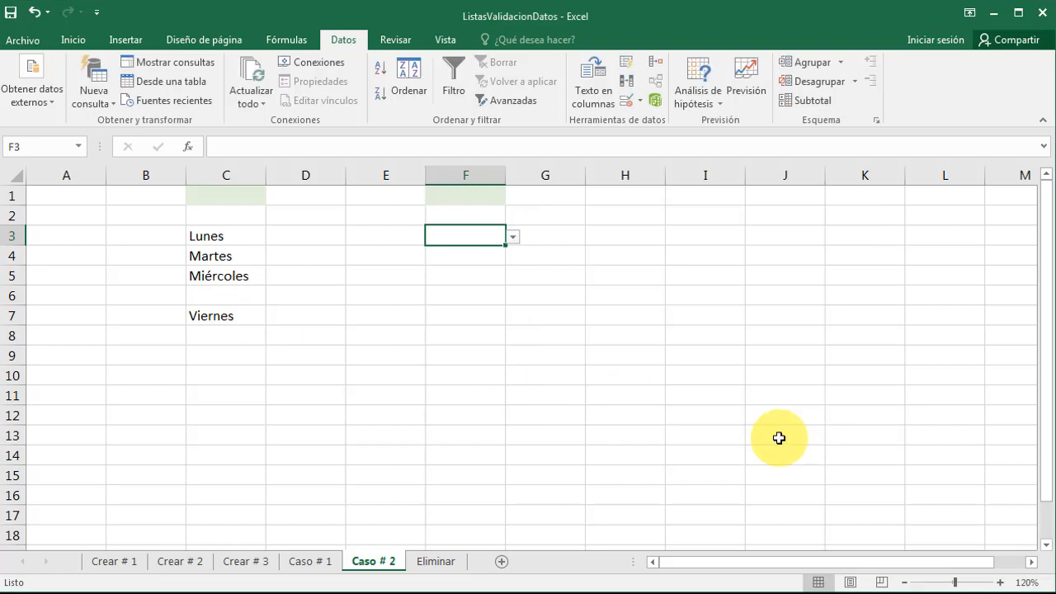
Step: Examine the drop-down options of F3 on Caso # 2 and review the source range in its validation settings
left_click(514, 241)
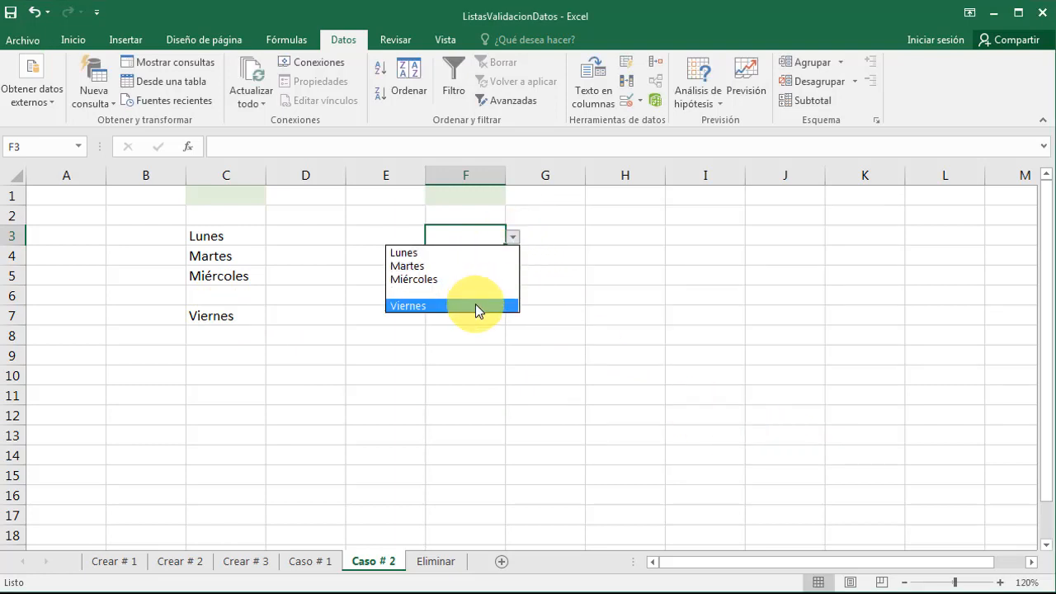
left_click(564, 262)
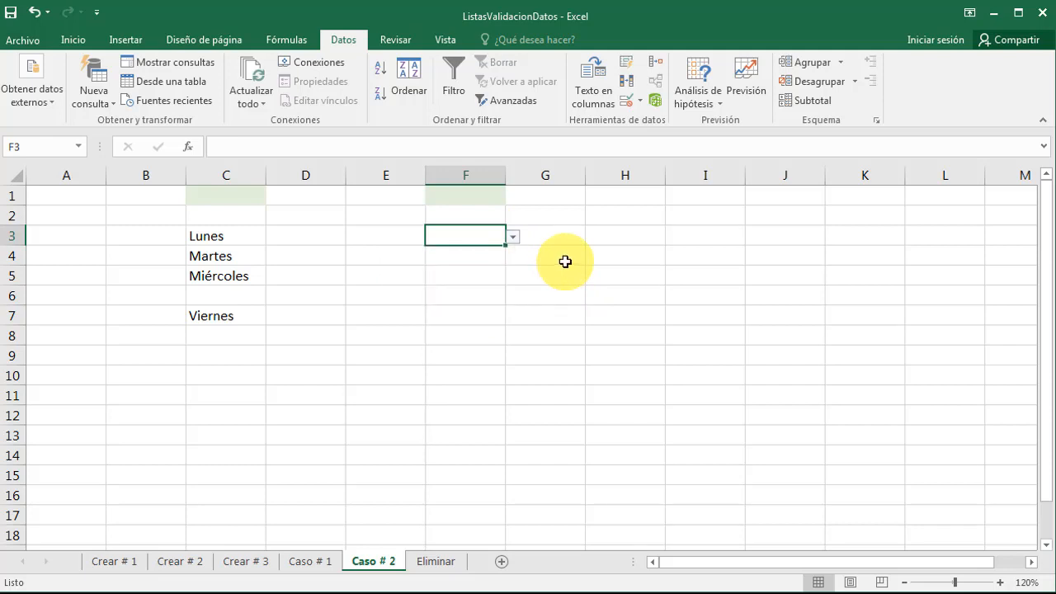
left_click(631, 102)
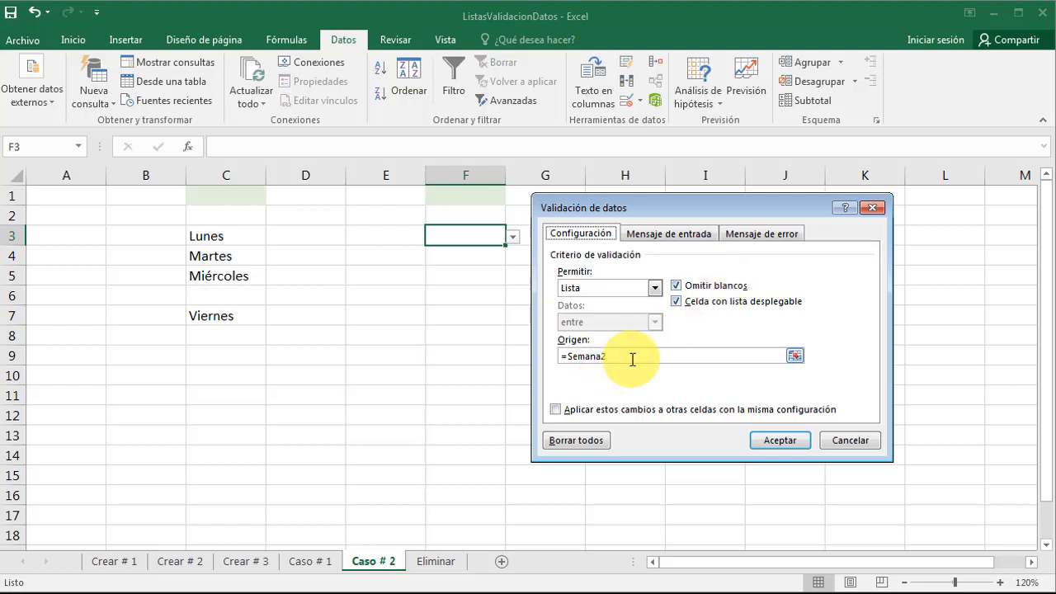
left_click_drag(632, 355, 558, 356)
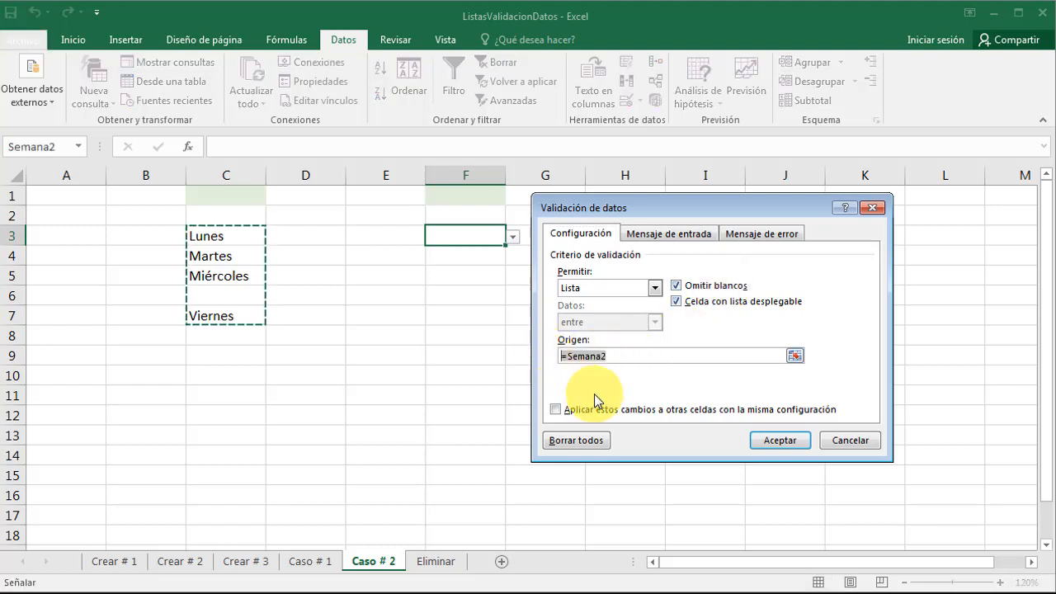
left_click(631, 358)
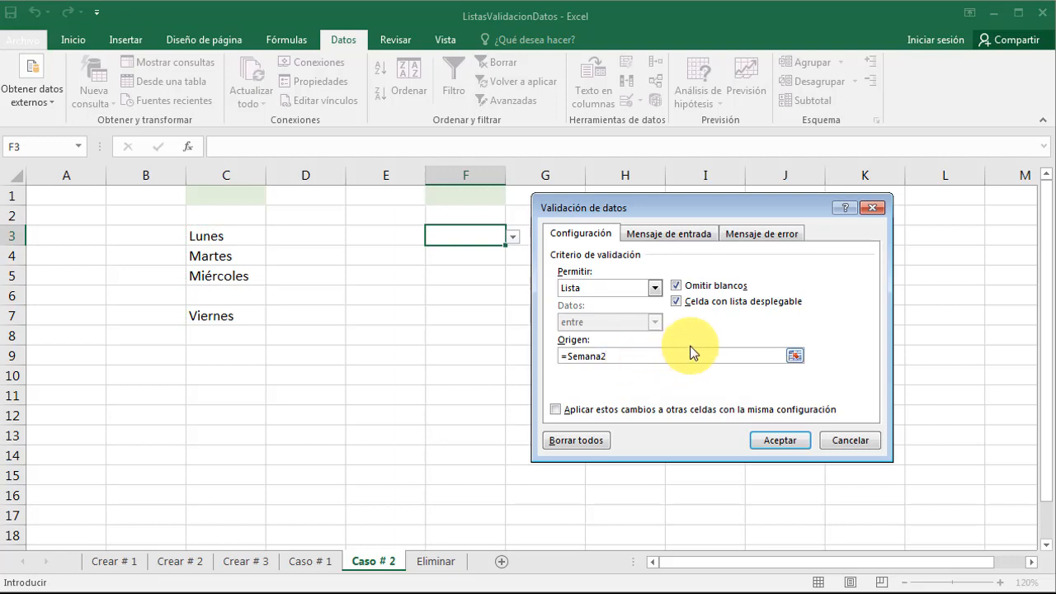
left_click(780, 441)
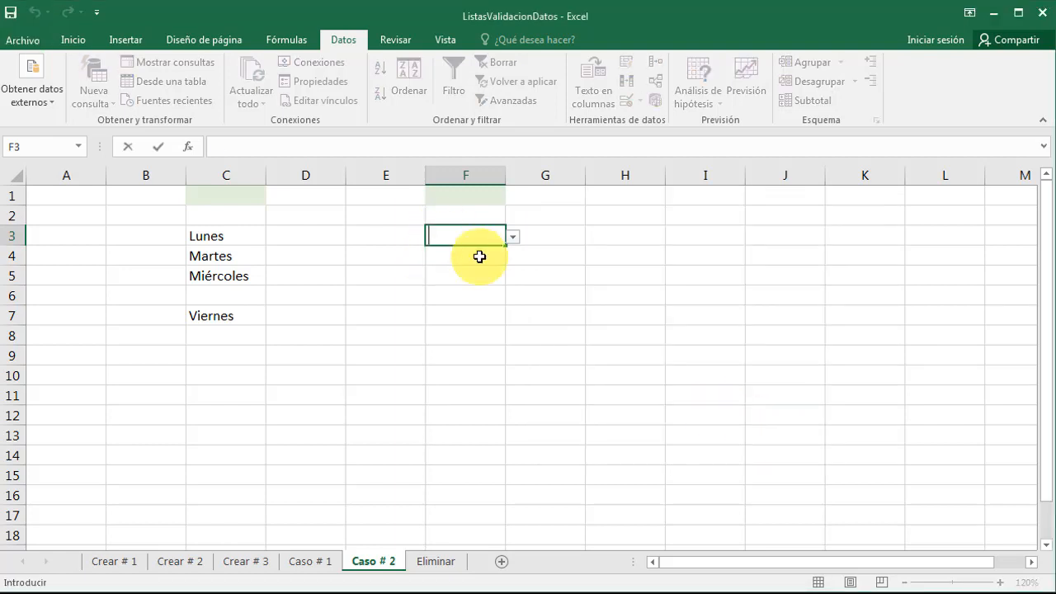
Step: Enter Domingo in cell F3 on Caso # 2 and compare it with the options in the cell's drop-down list
type("Domingo")
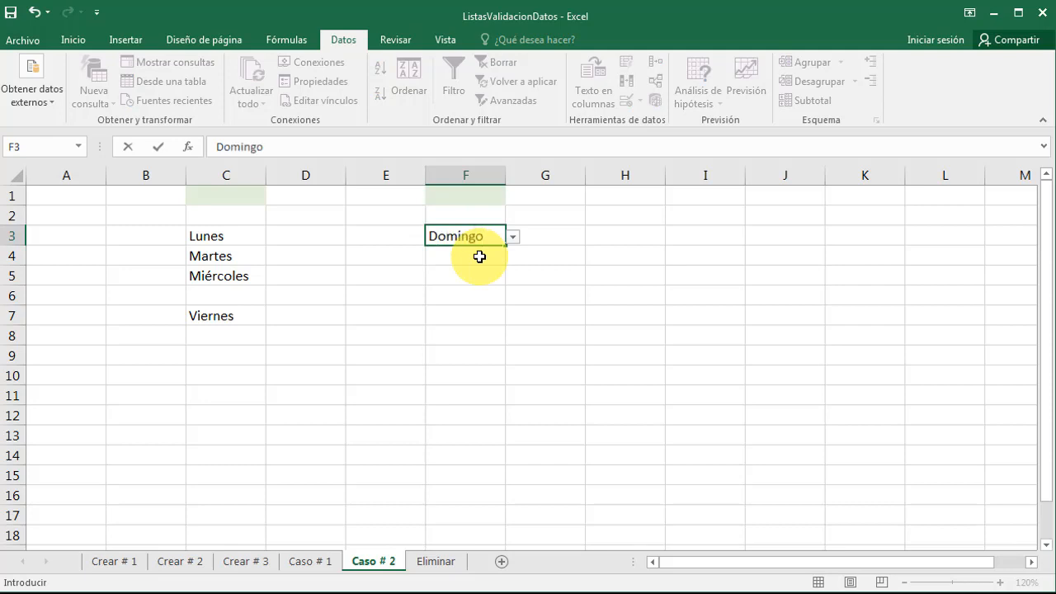
key("Return")
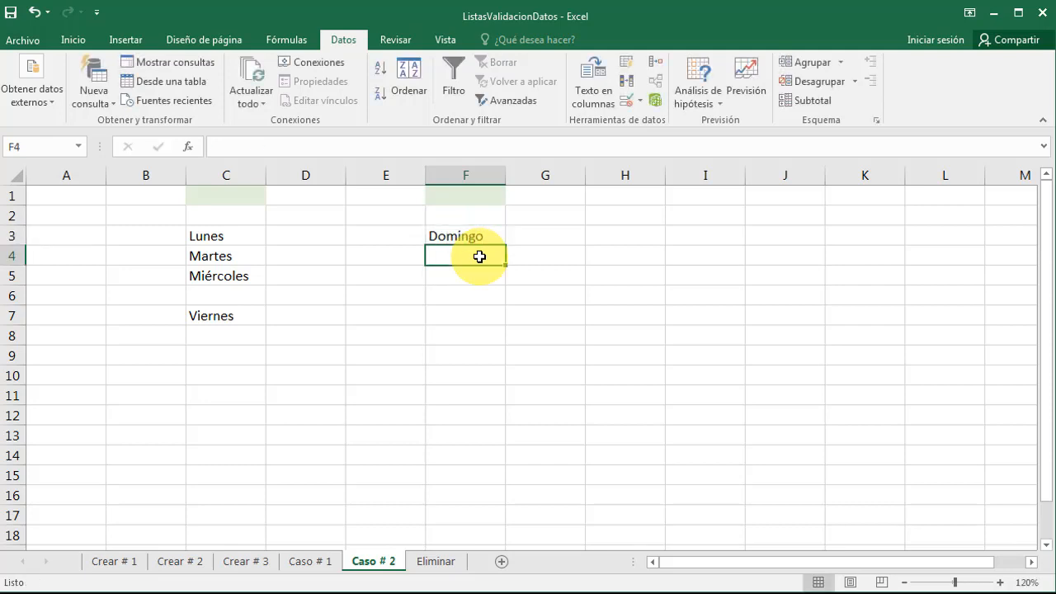
left_click(478, 236)
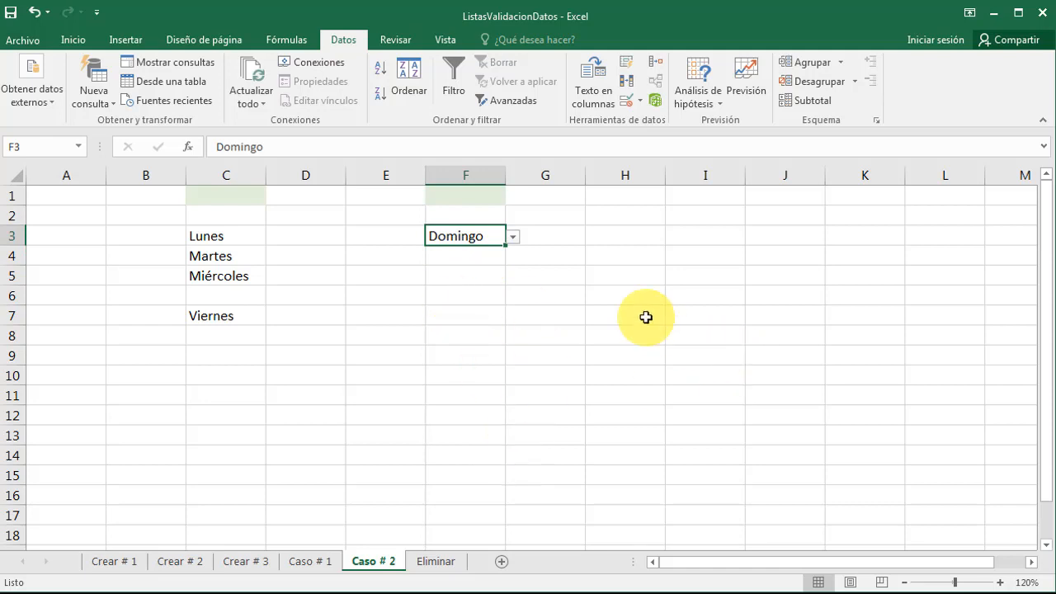
left_click(512, 236)
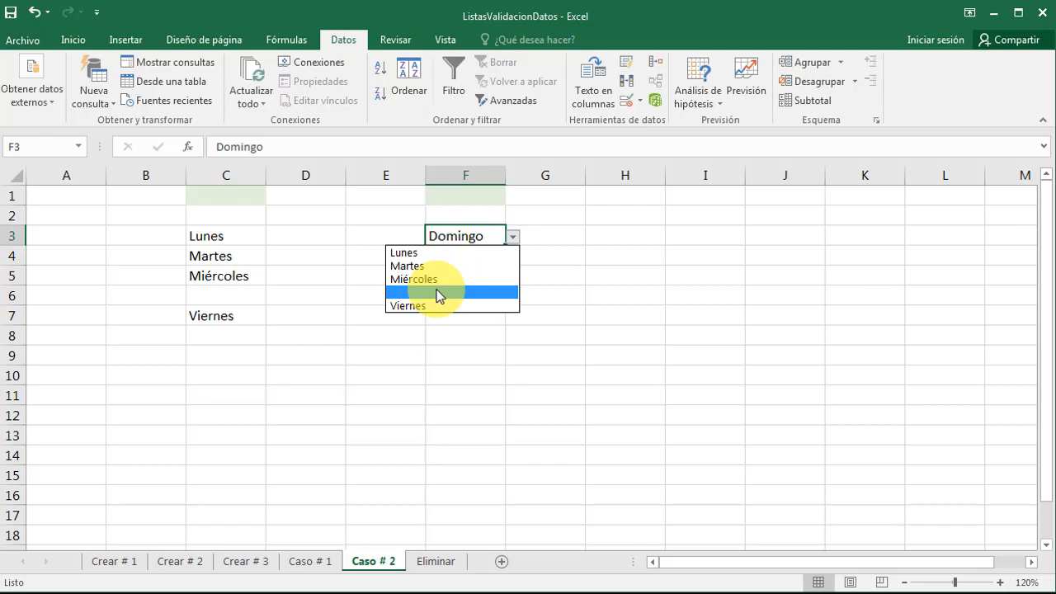
left_click(545, 236)
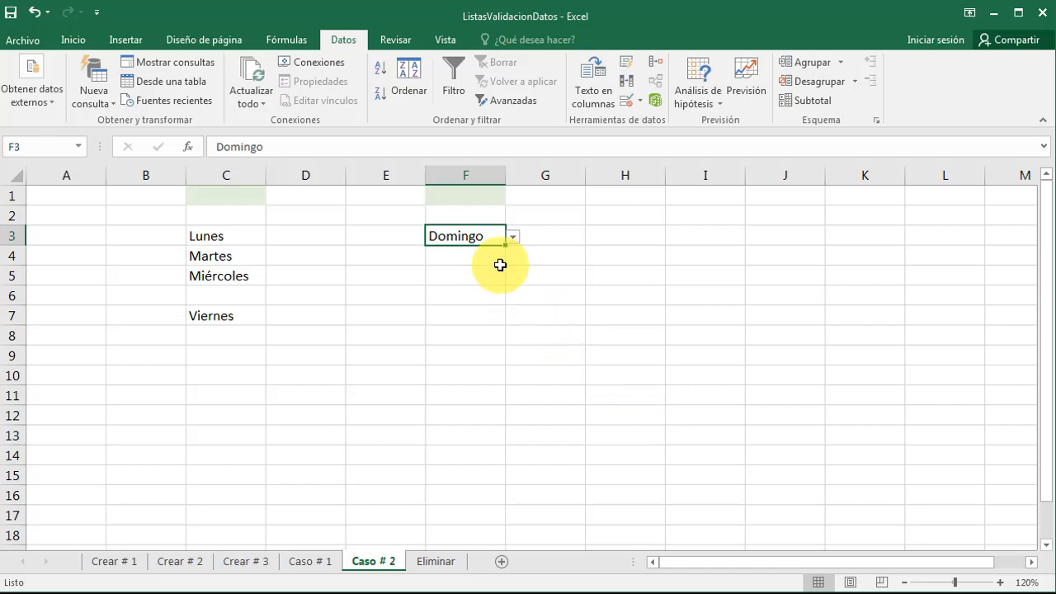
Step: Delete the text Domingo from cell F3 on Caso # 2 and accept the blank entry
double_click(491, 236)
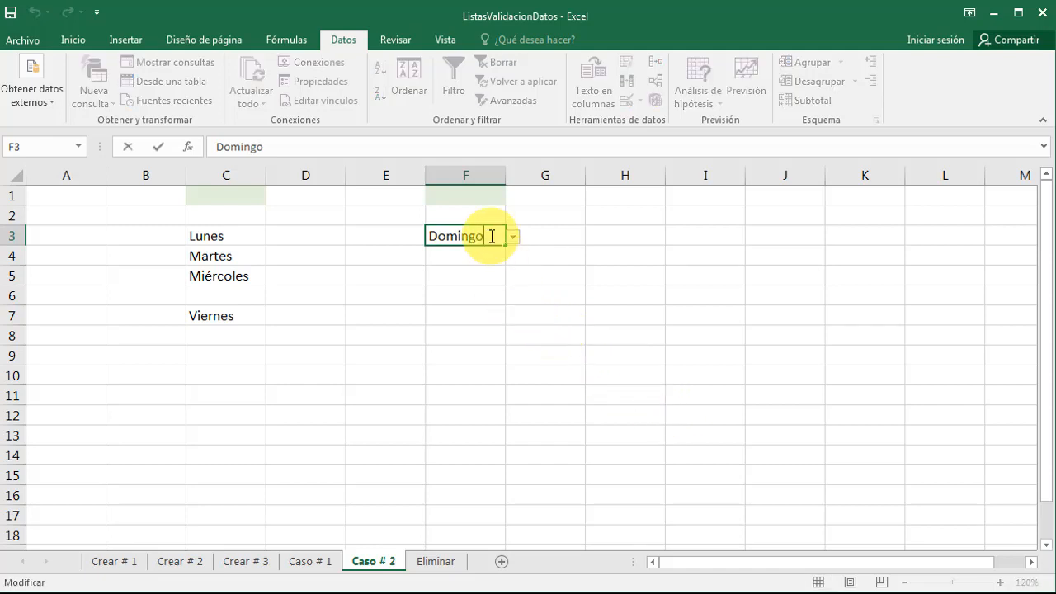
double_click(492, 237)
key("BackSpace")
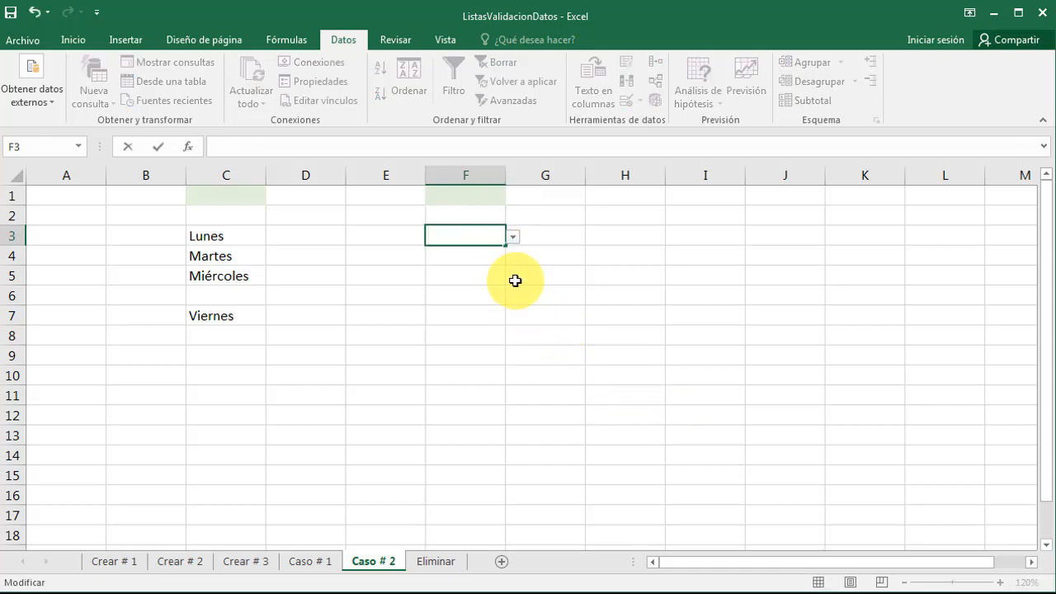
key("Return")
Step: Reselect F3 on Caso # 2 and turn off Omitir blancos in its data validation rule
left_click(503, 238)
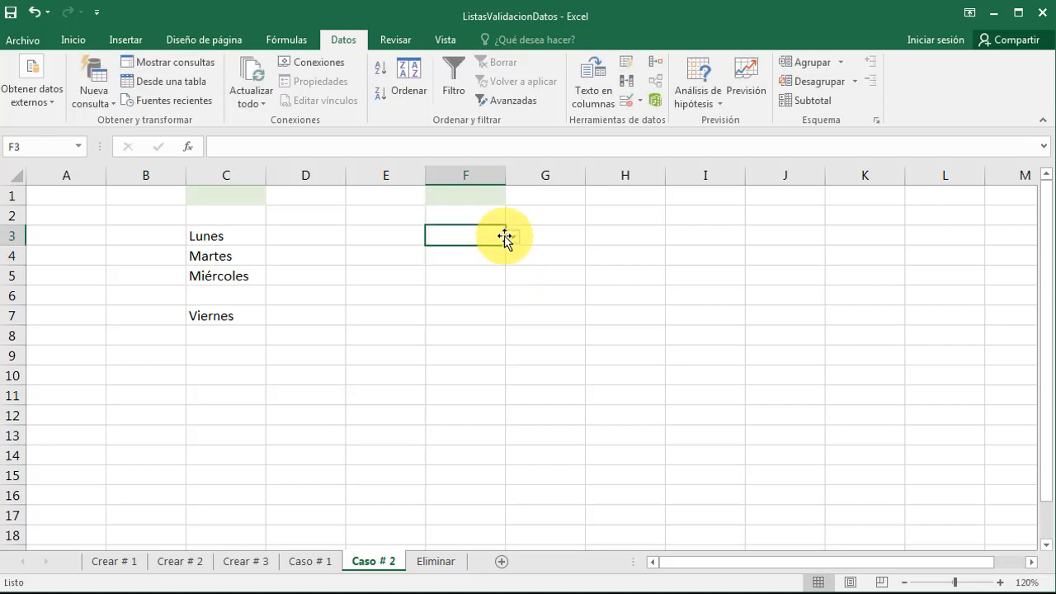
left_click(630, 103)
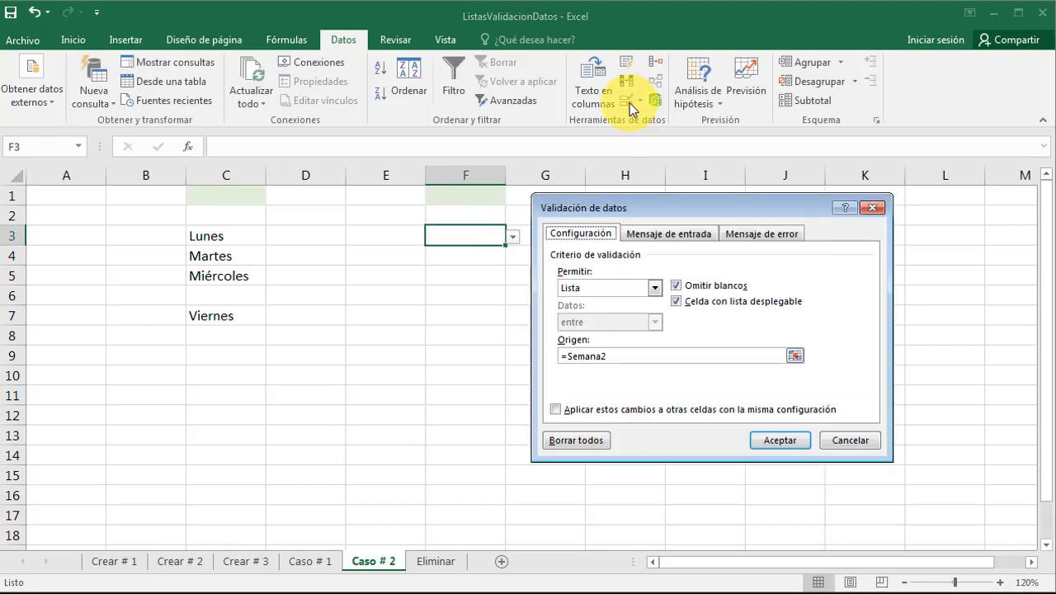
left_click(676, 287)
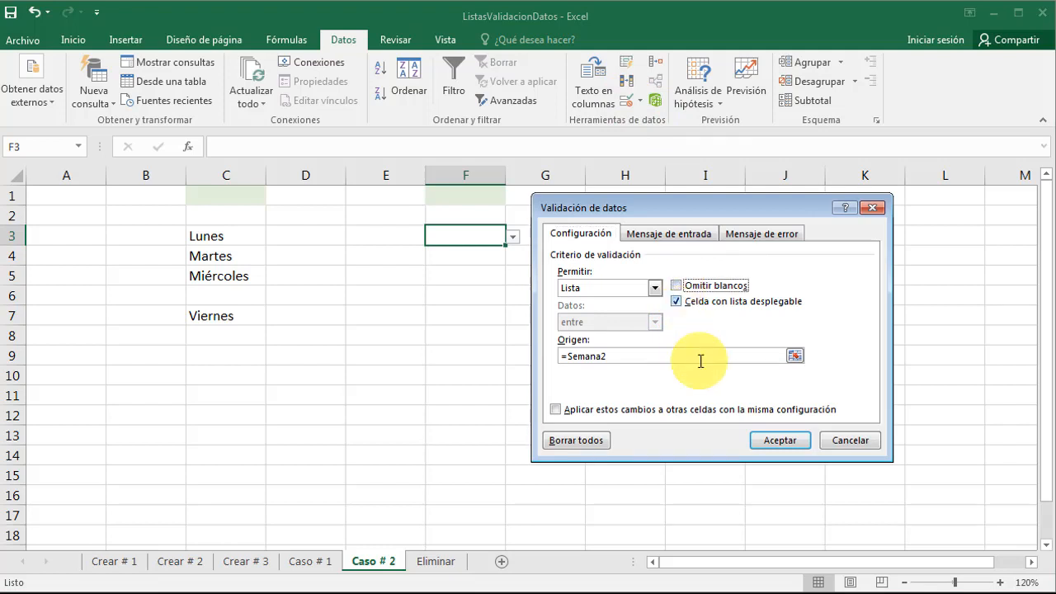
left_click(779, 441)
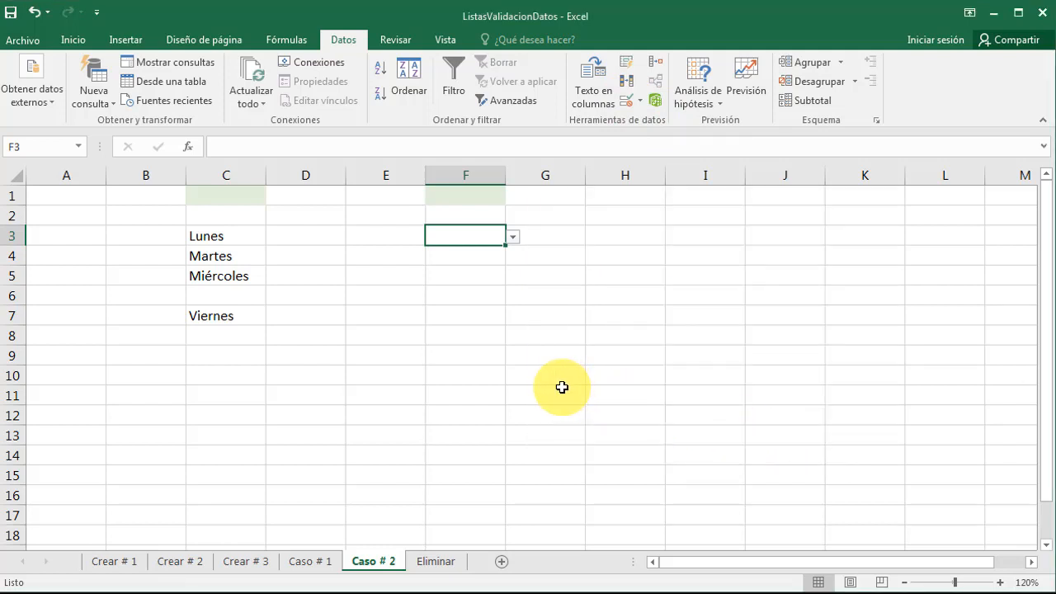
Step: Try to enter Domingo in cell F3 on Caso # 2 and cancel the entry
double_click(477, 236)
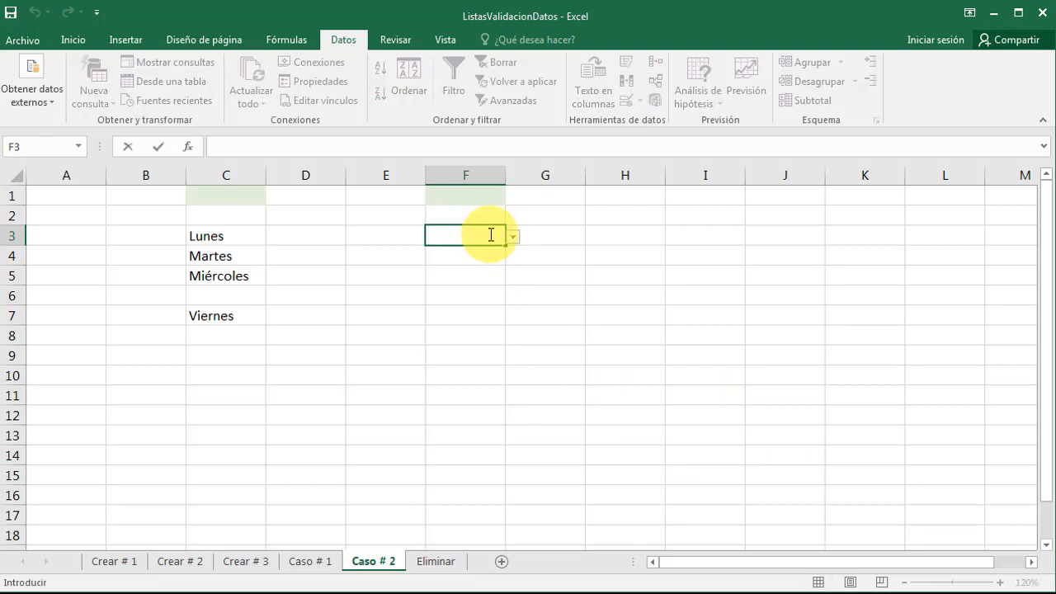
type("Domingo")
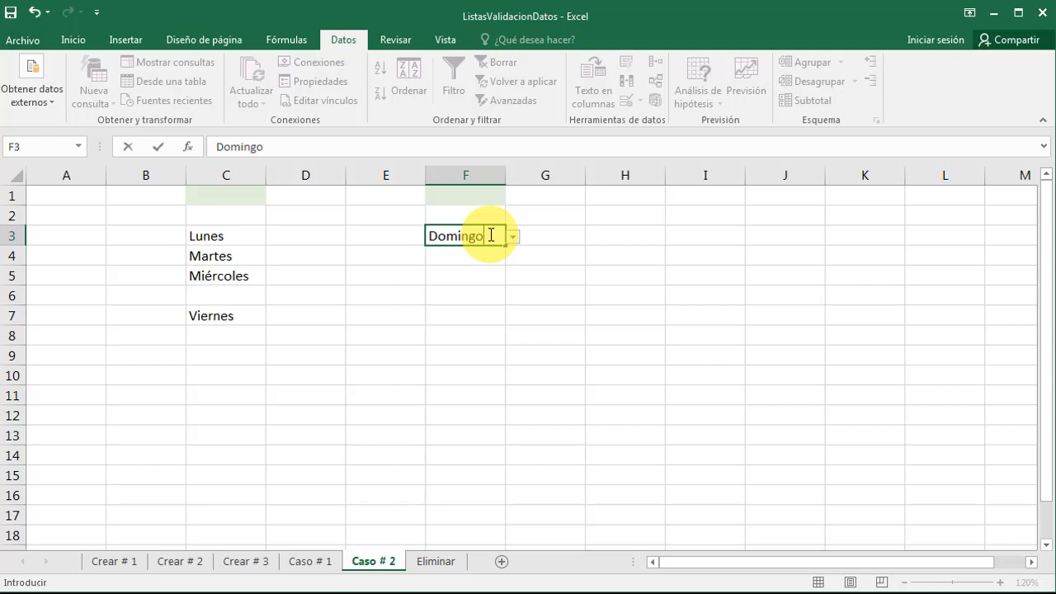
key("Return")
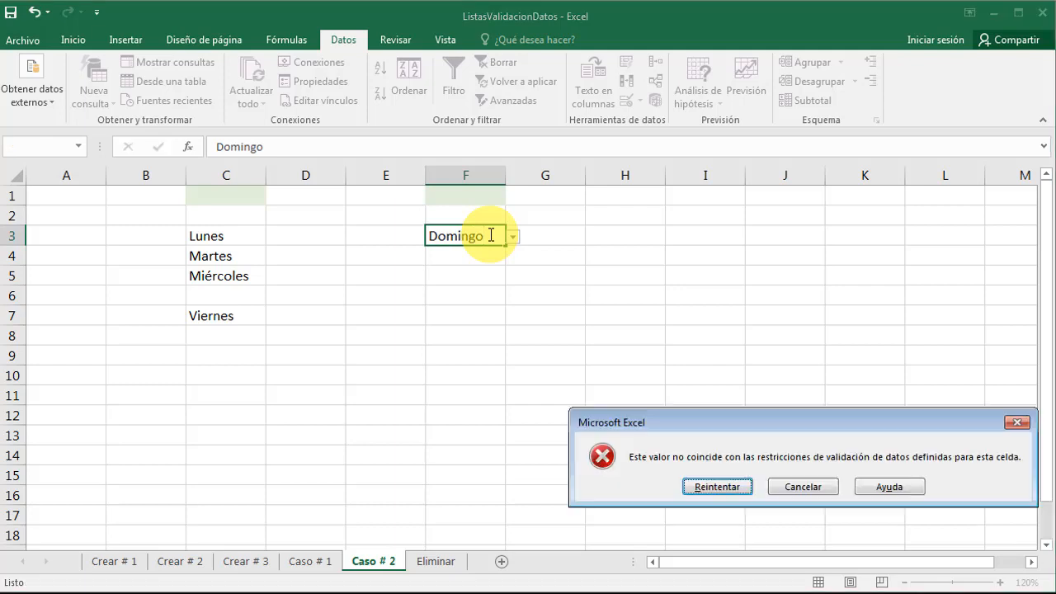
left_click_drag(720, 420, 452, 320)
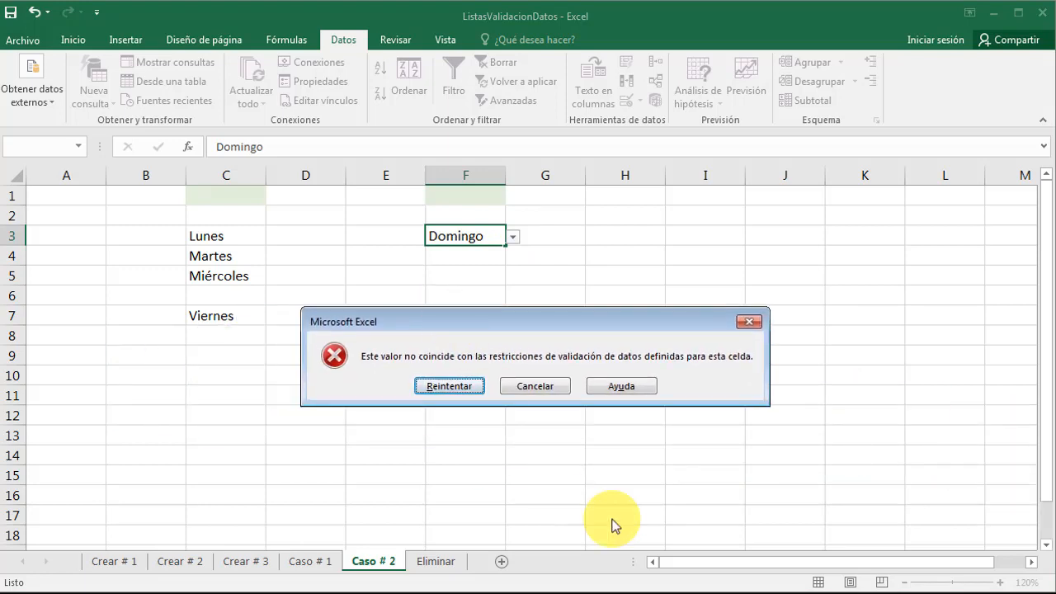
left_click(548, 387)
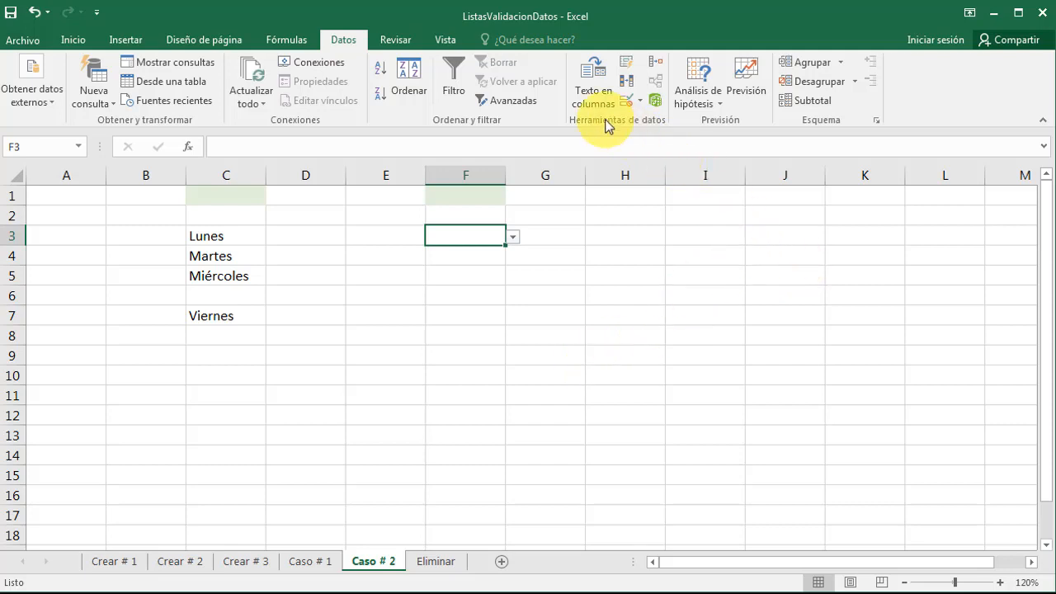
Step: Compare Caso # 1 with Caso # 2, then check the range name of C3:C7 and the drop-down options of F3 on Caso # 2
left_click(320, 565)
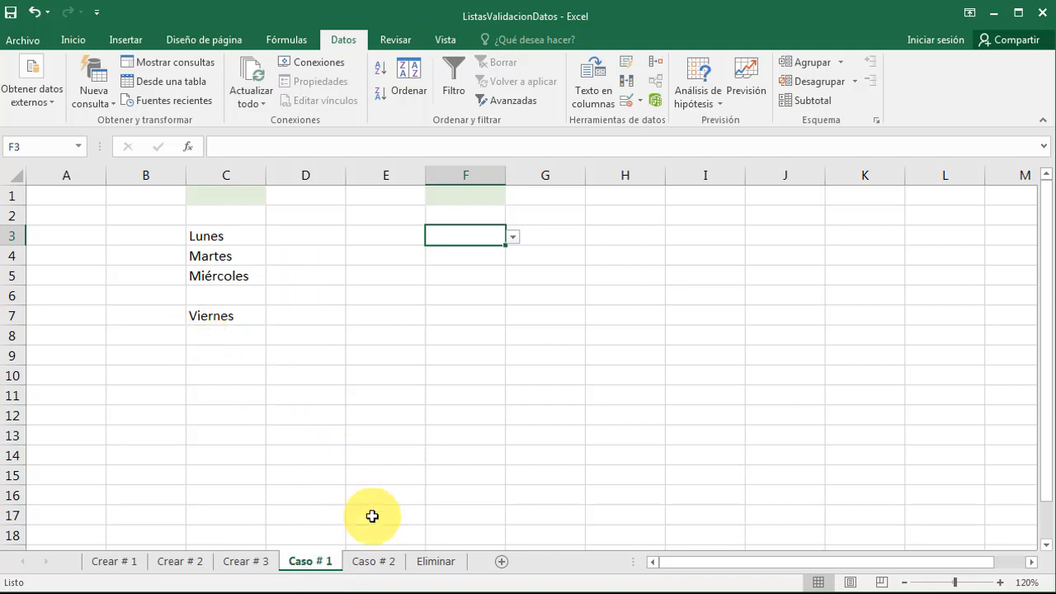
left_click(384, 562)
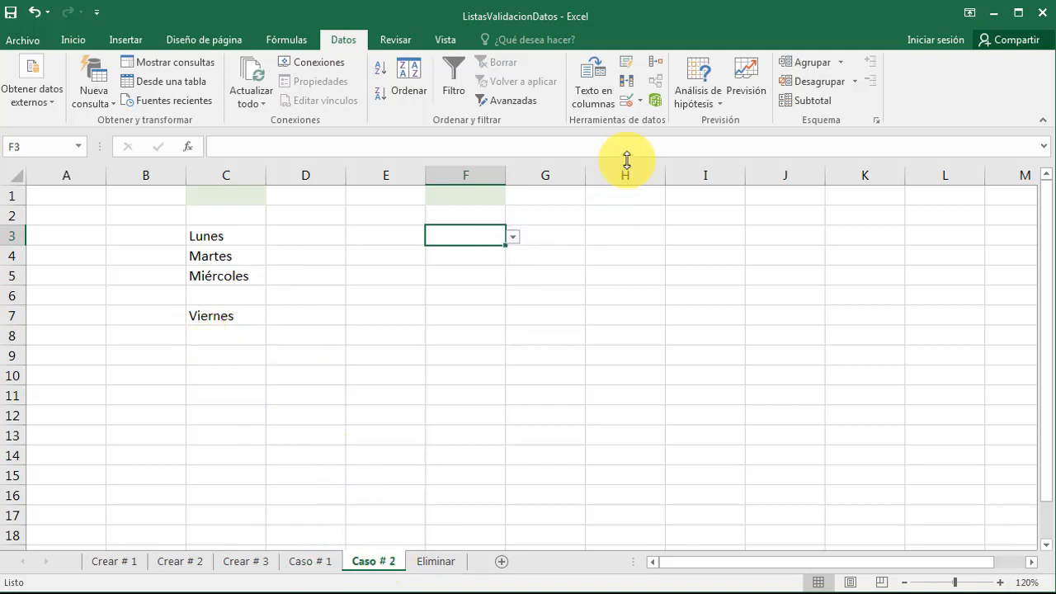
left_click_drag(212, 236, 225, 316)
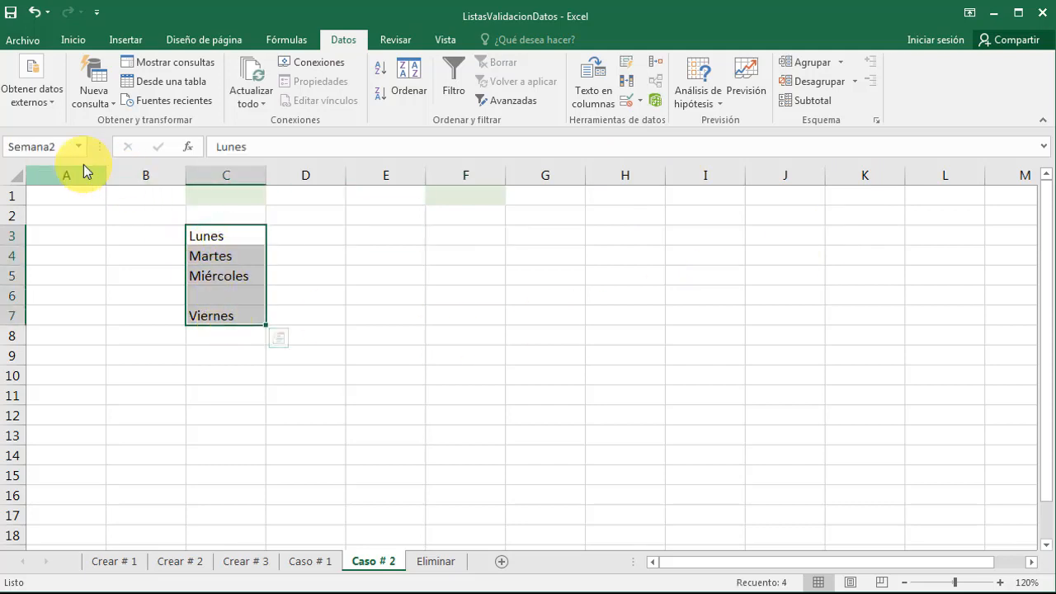
left_click(66, 146)
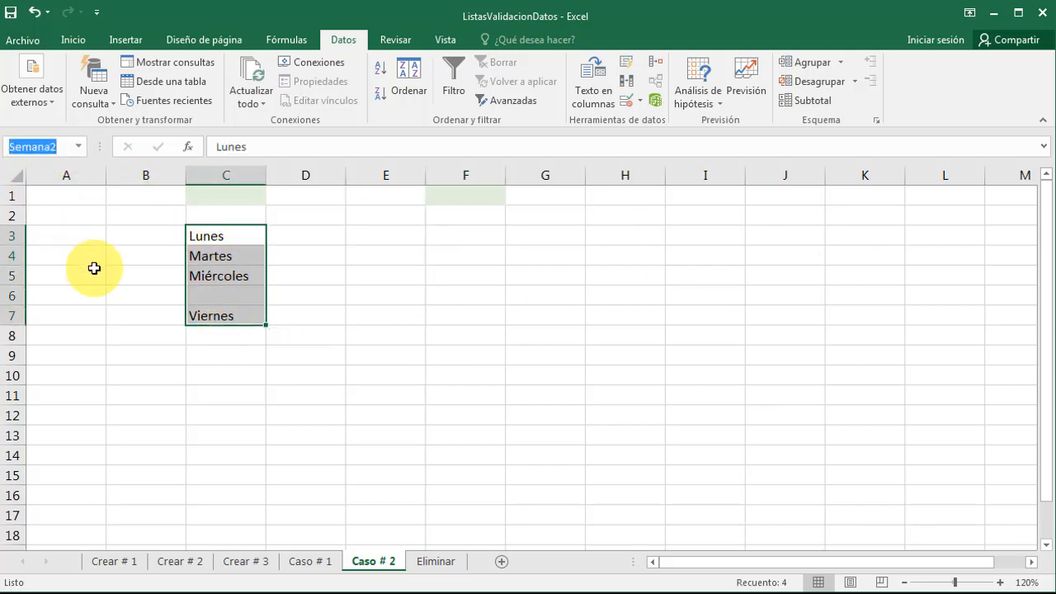
left_click(470, 238)
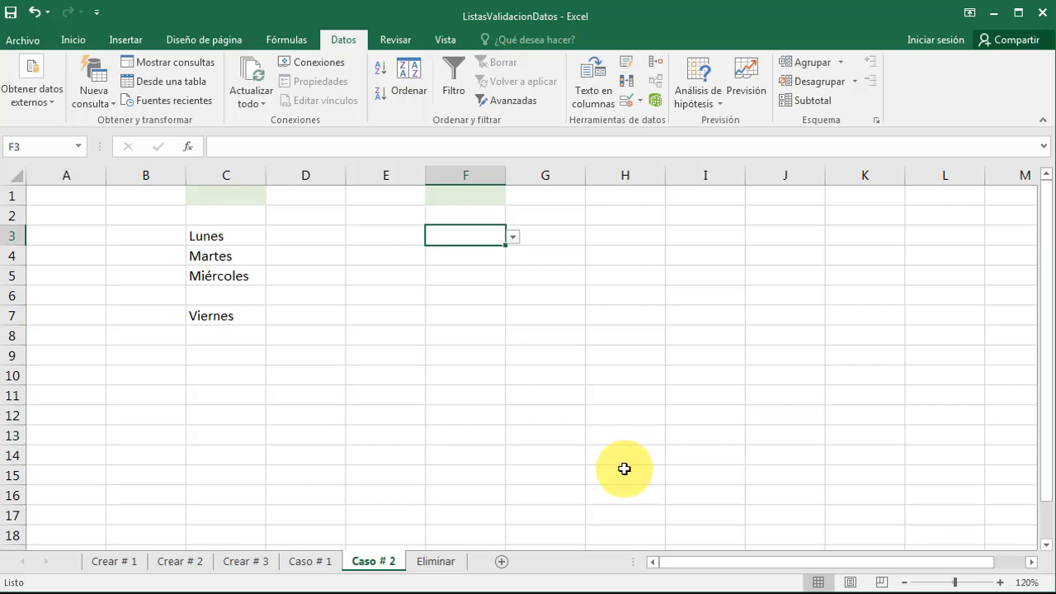
left_click(513, 237)
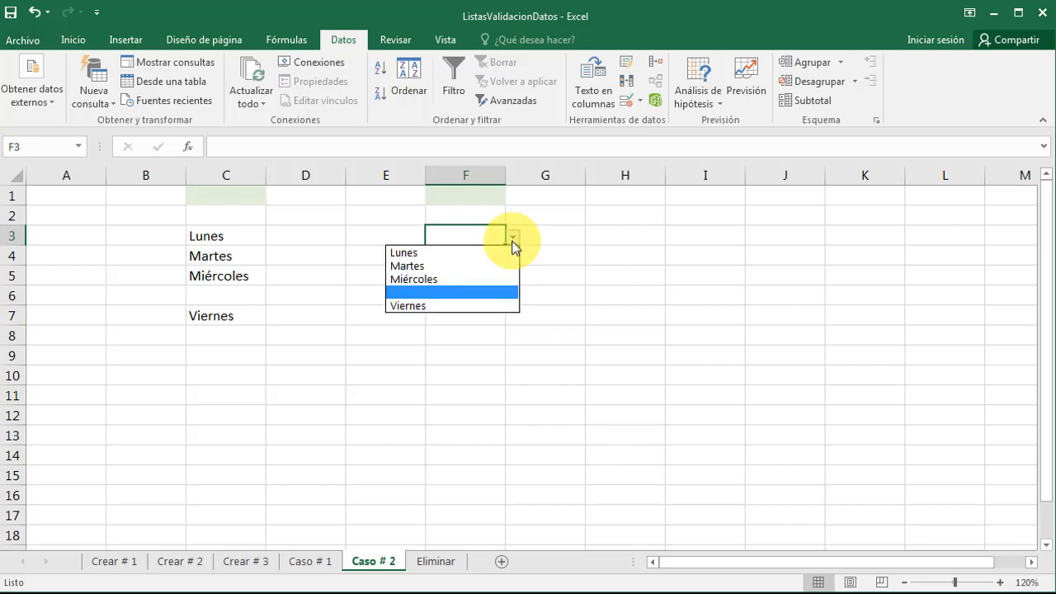
left_click(512, 242)
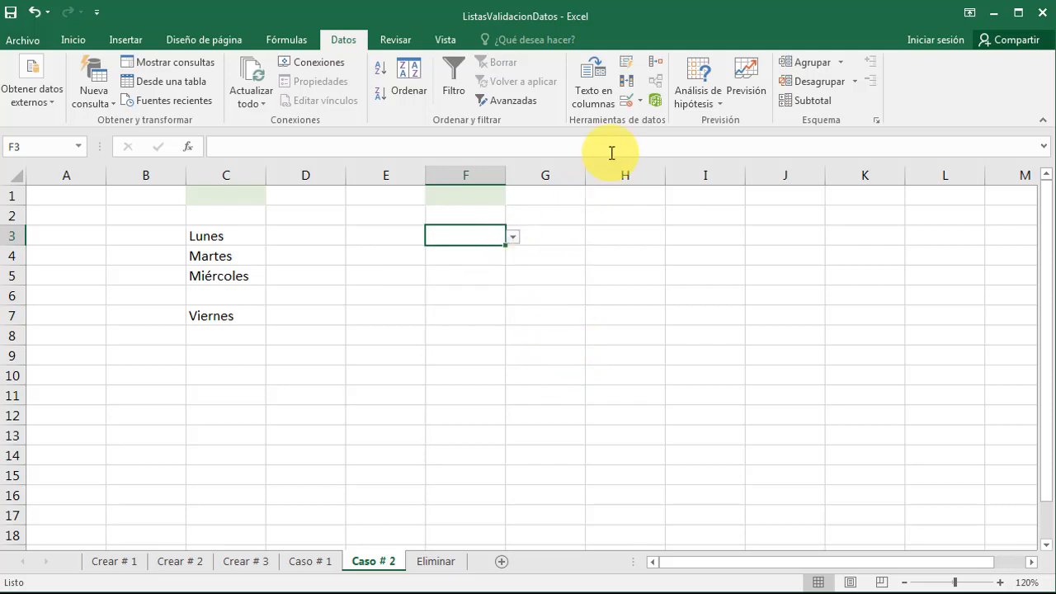
Step: Turn on Omitir blancos in the data validation rule of F3 on Caso # 2
left_click(628, 106)
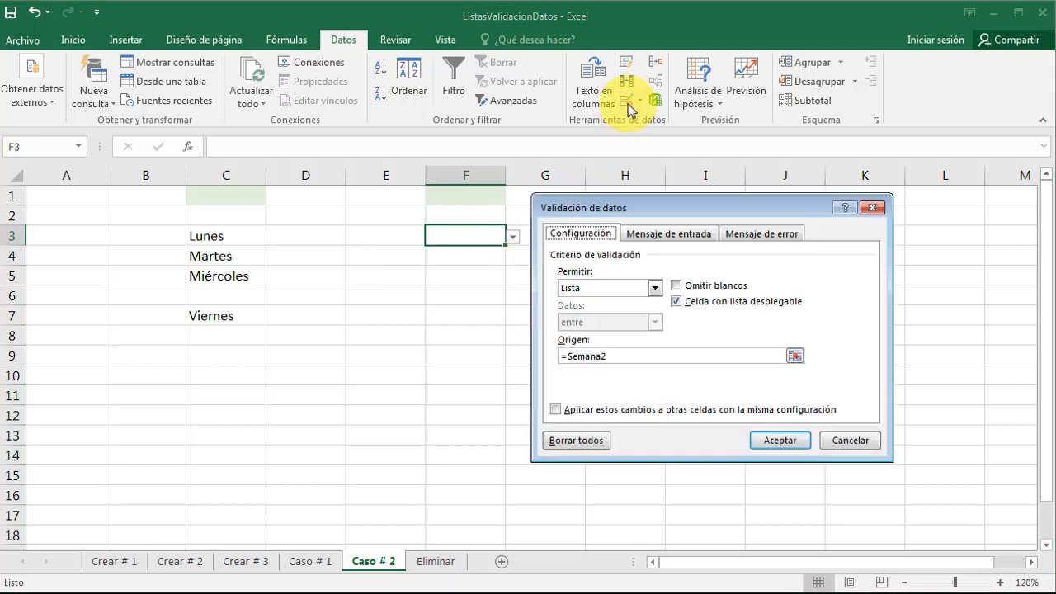
left_click(676, 286)
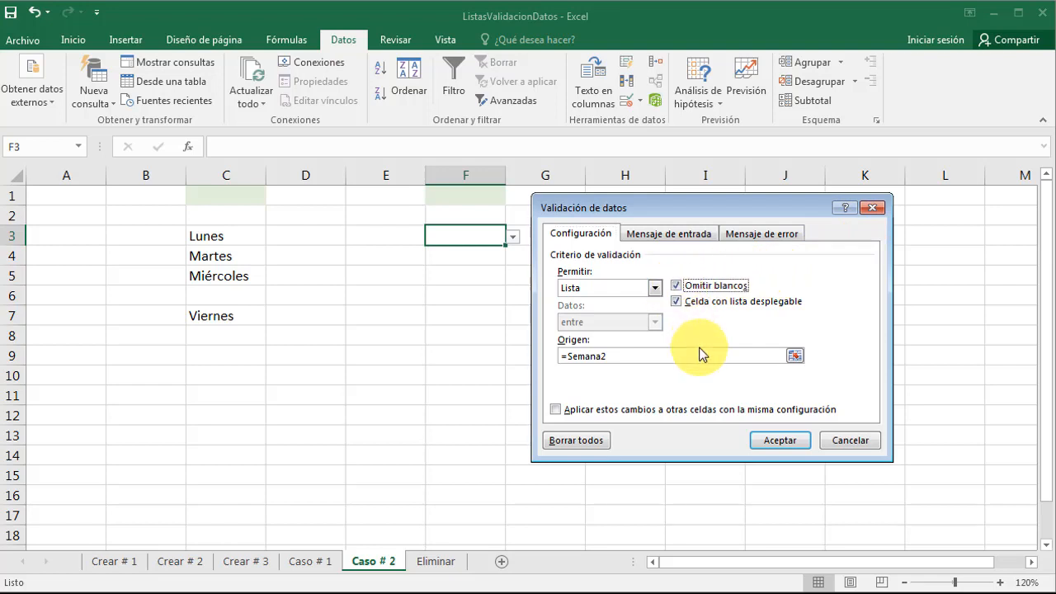
left_click(780, 441)
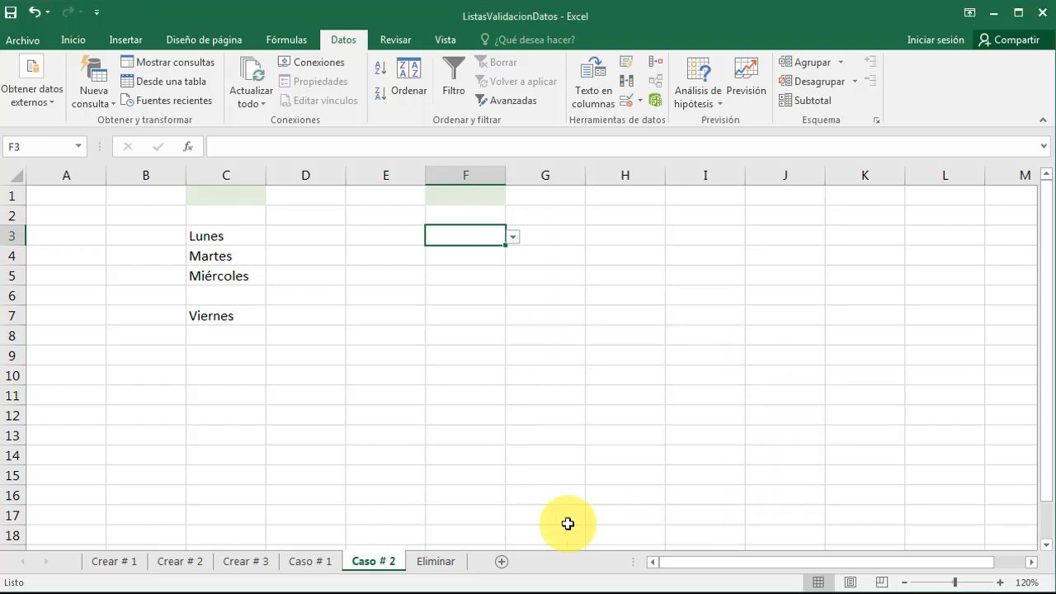
Step: Remove the drop-down list from F3 on the Eliminar sheet by setting its data validation to allow Cualquier valor
left_click(453, 564)
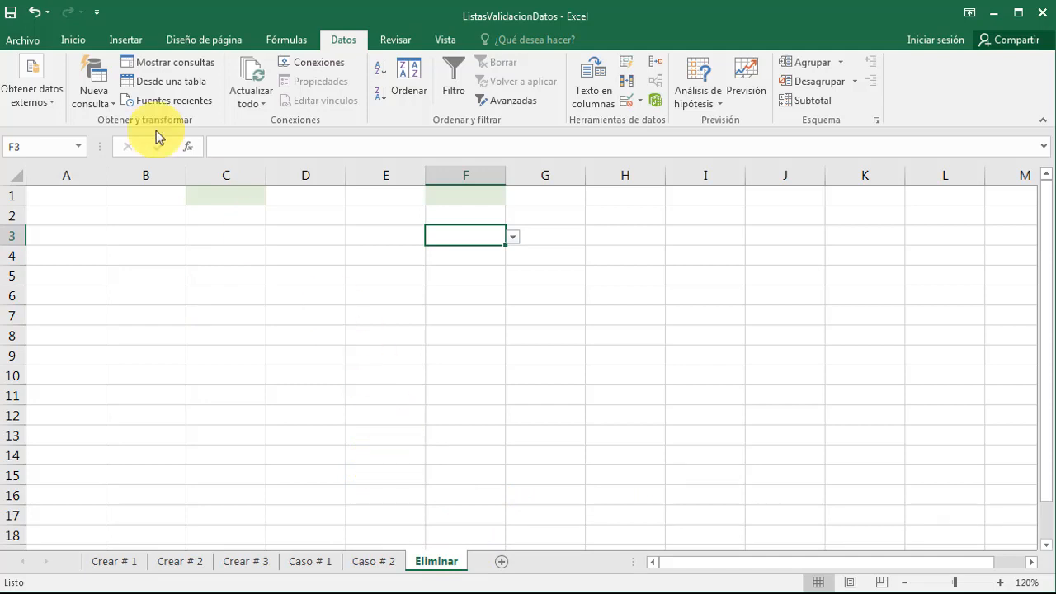
left_click(72, 39)
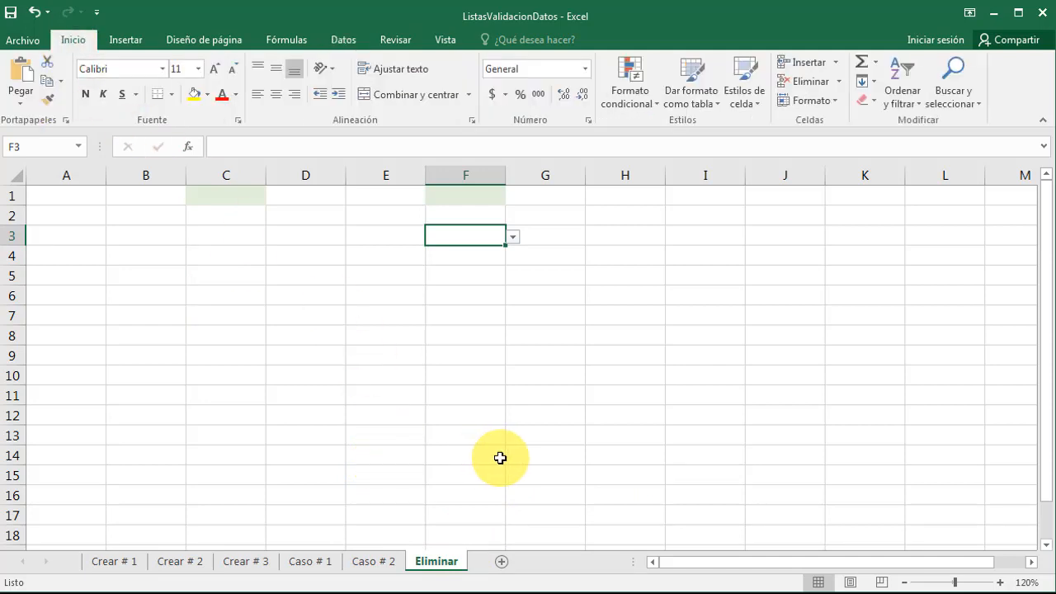
left_click(349, 40)
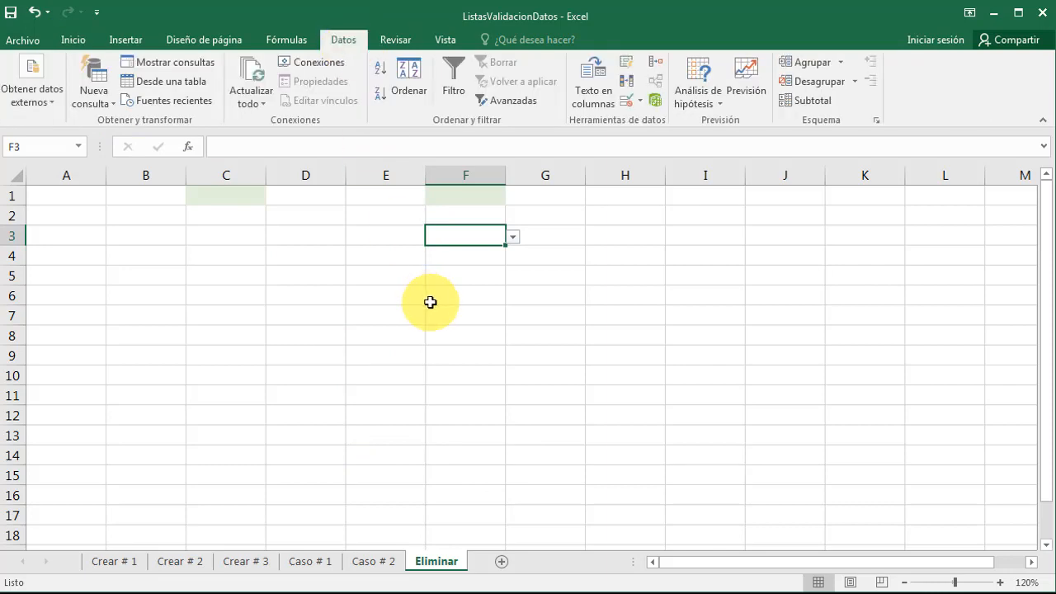
left_click(479, 315)
left_click(475, 239)
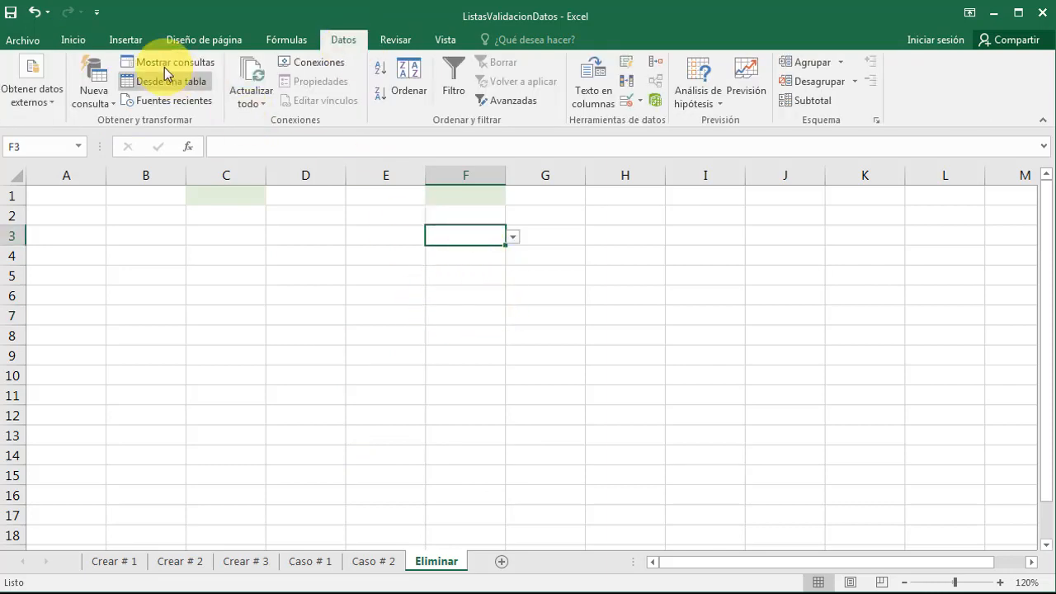
left_click(636, 101)
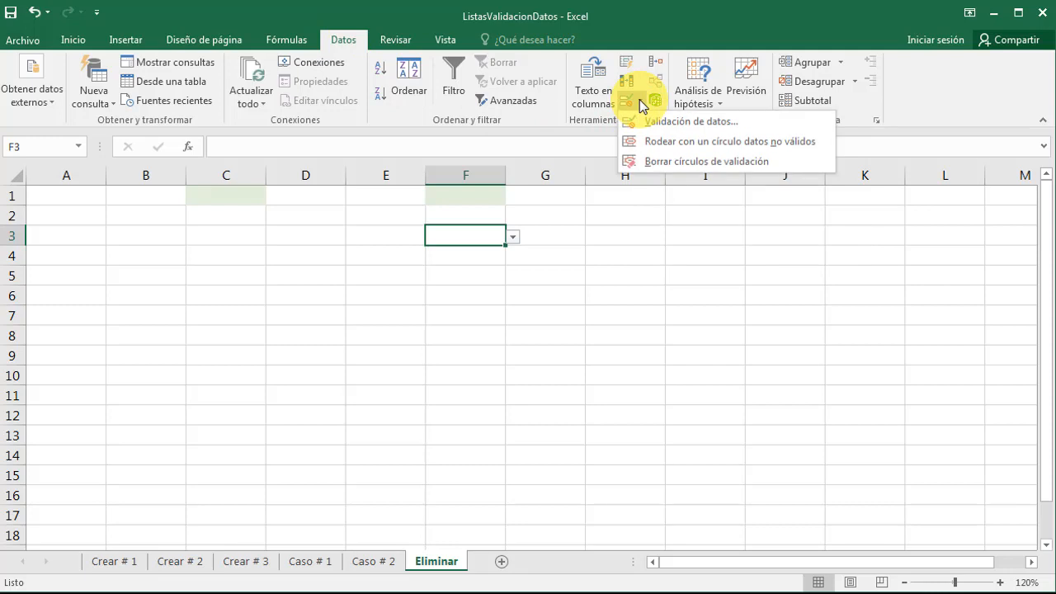
left_click(631, 99)
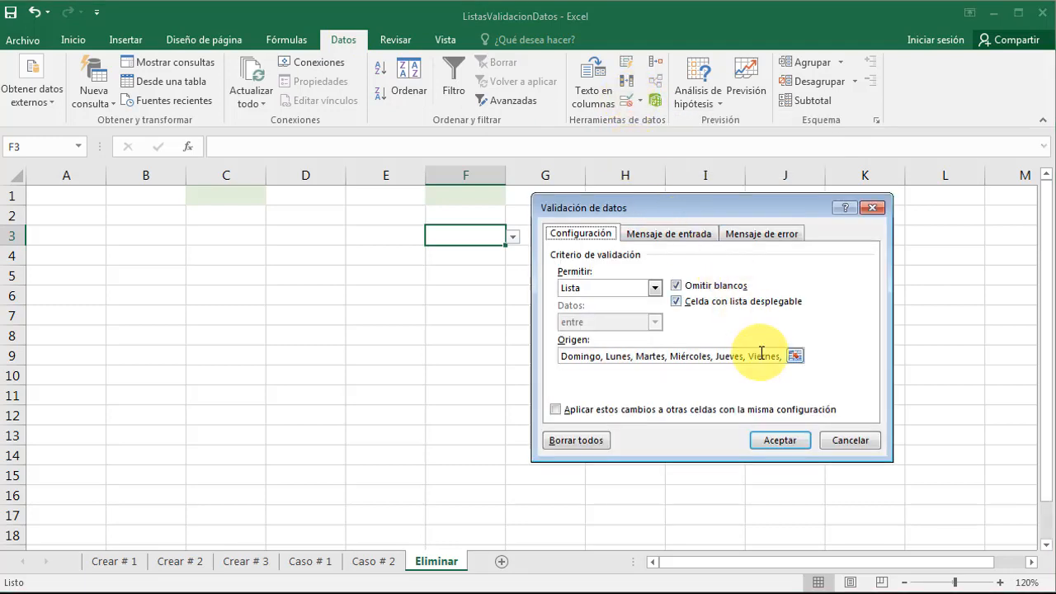
left_click(652, 292)
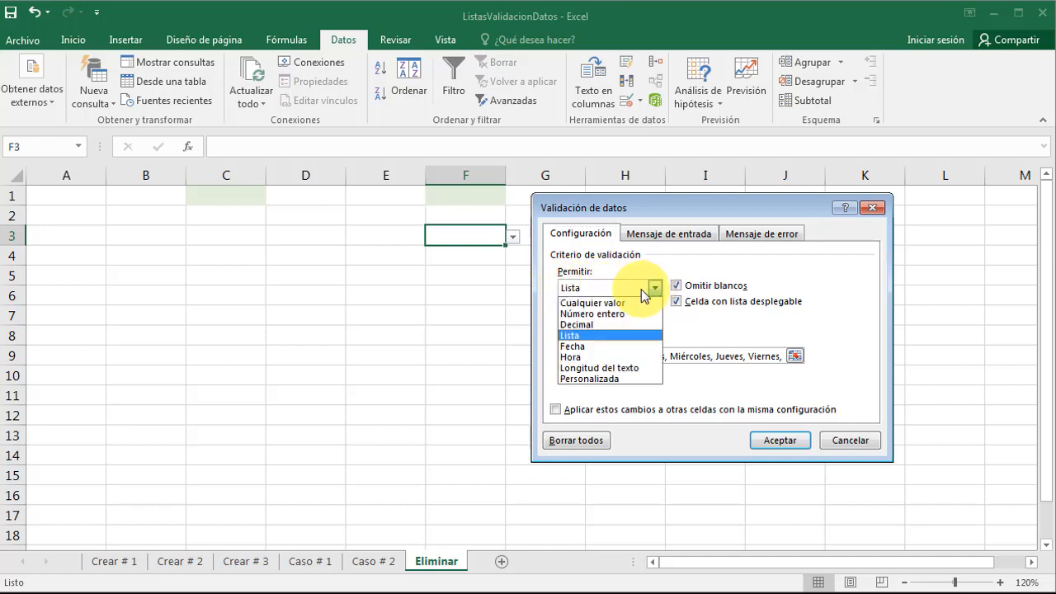
left_click(627, 305)
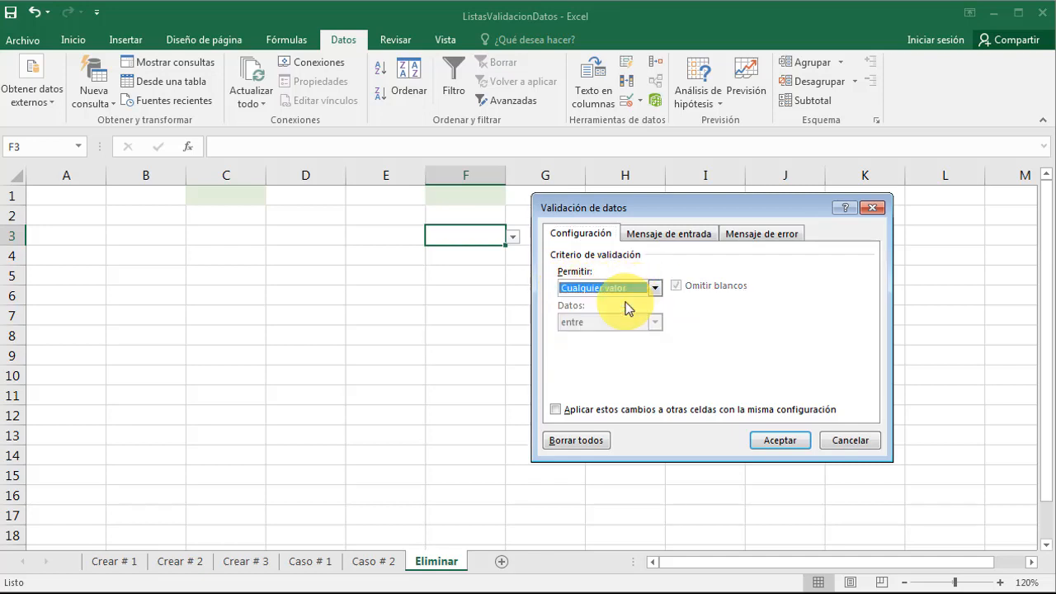
left_click(780, 441)
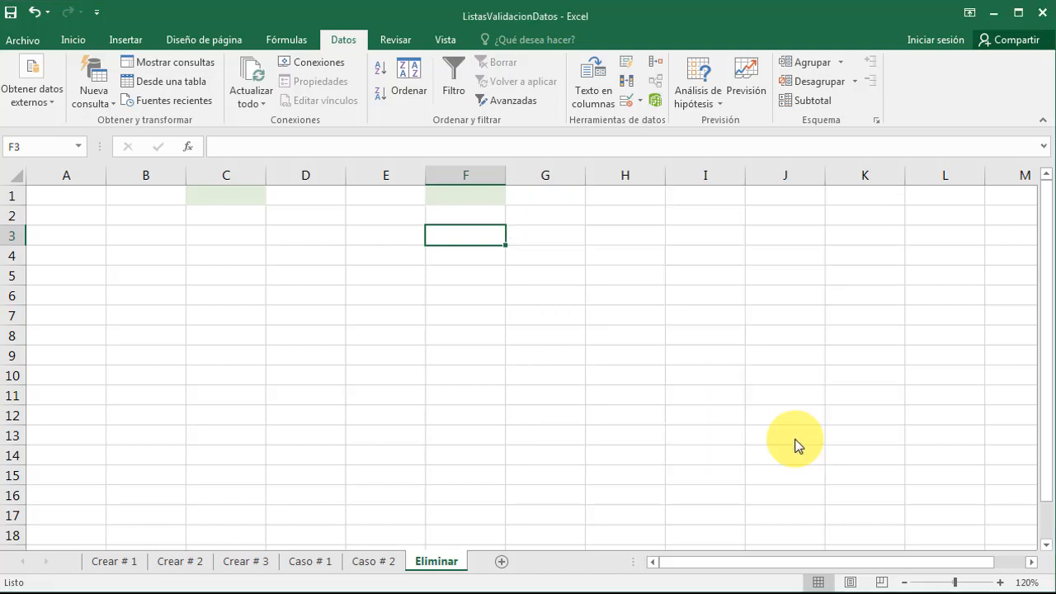
Step: Check F3 on Eliminar for a drop-down arrow and enter the free text Hola in the cell
left_click(495, 261)
left_click(490, 235)
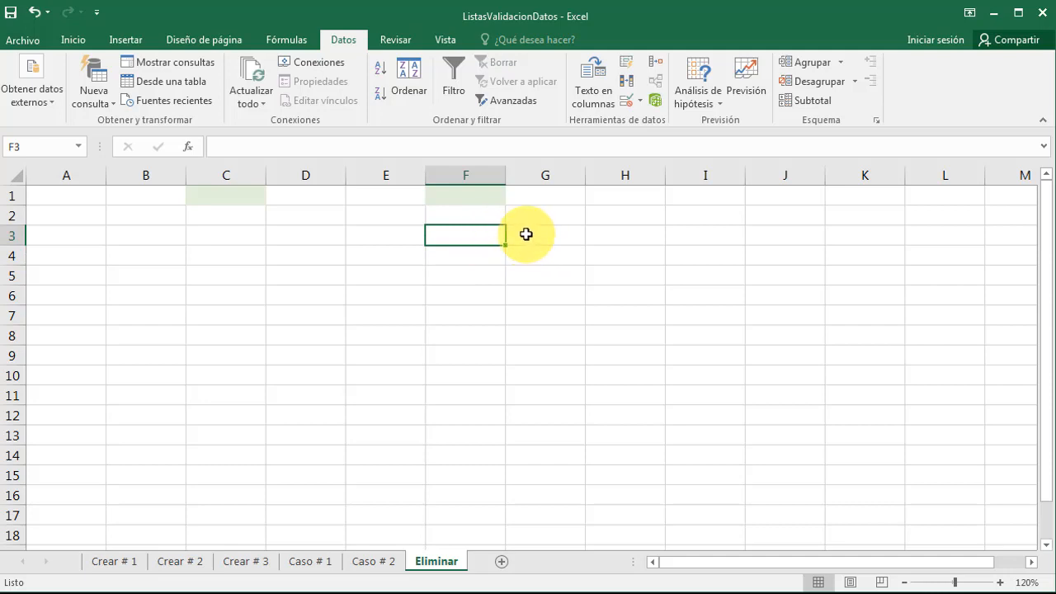
left_click(523, 233)
left_click(483, 233)
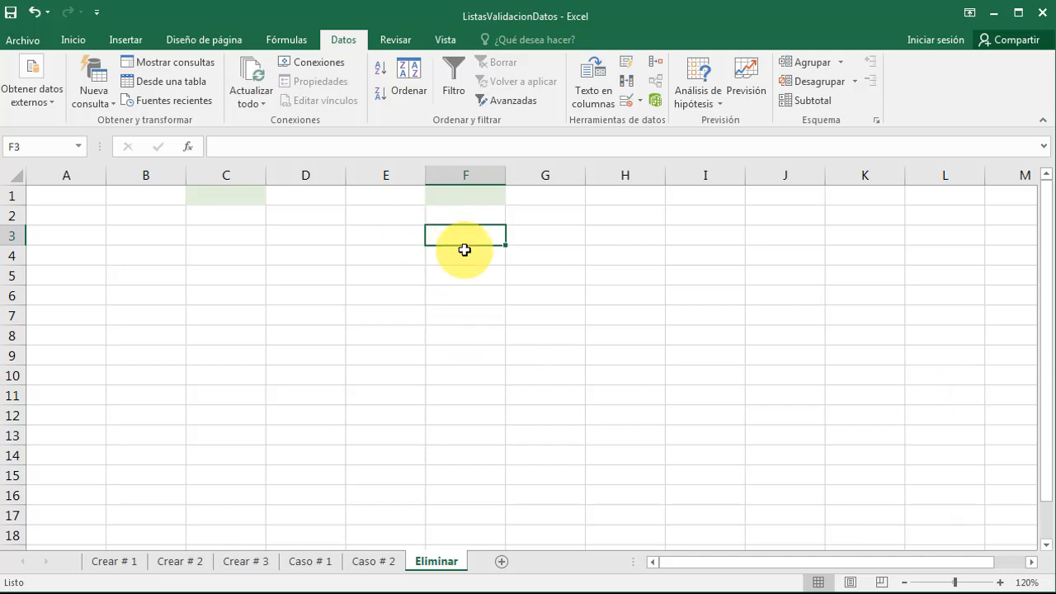
type("Hola")
key("Return")
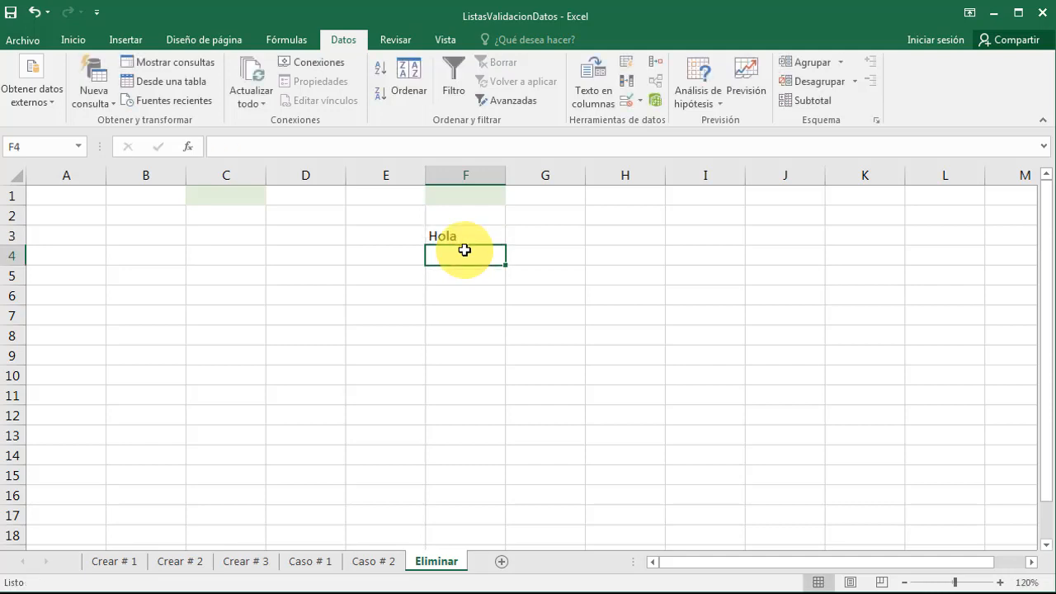
Step: Delete the text Hola from cell F3 on Eliminar and accept the blank entry
key("Up")
key("BackSpace")
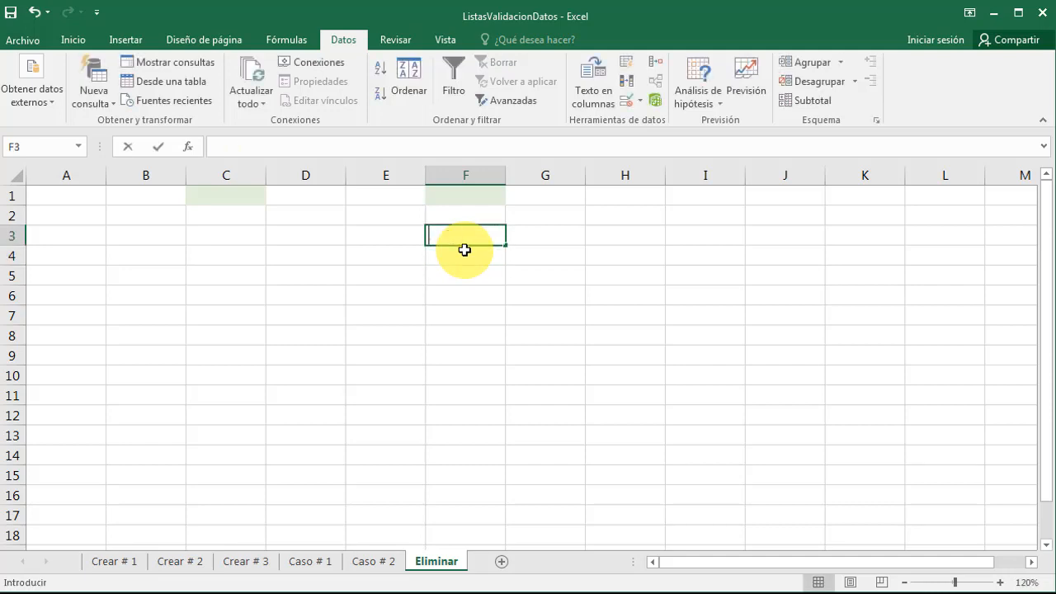
key("Return")
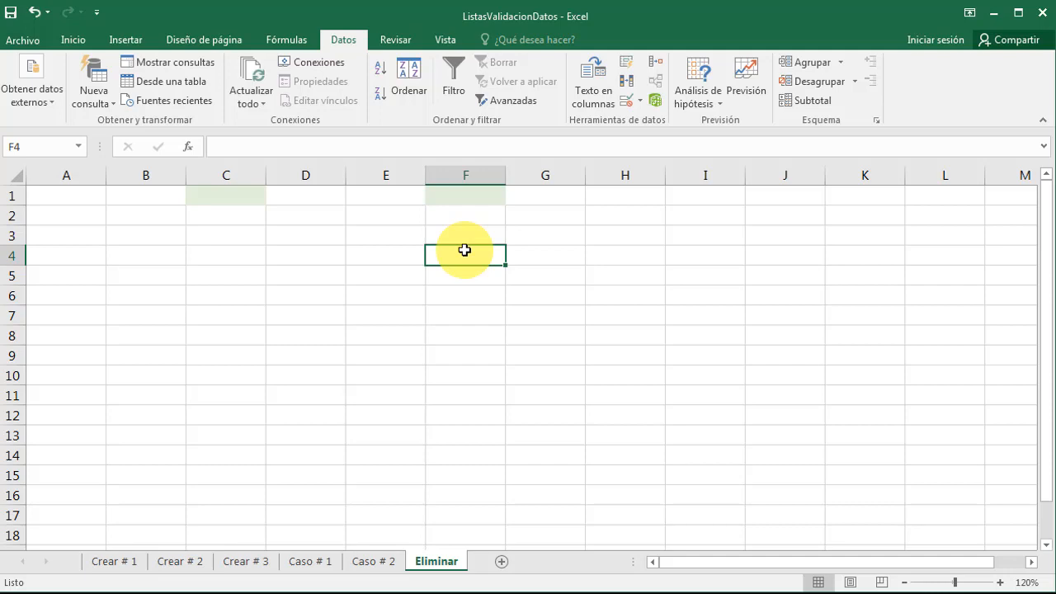
Step: Choose Jueves from the drop-down list of F3 on the Crear # 1 sheet
left_click(128, 564)
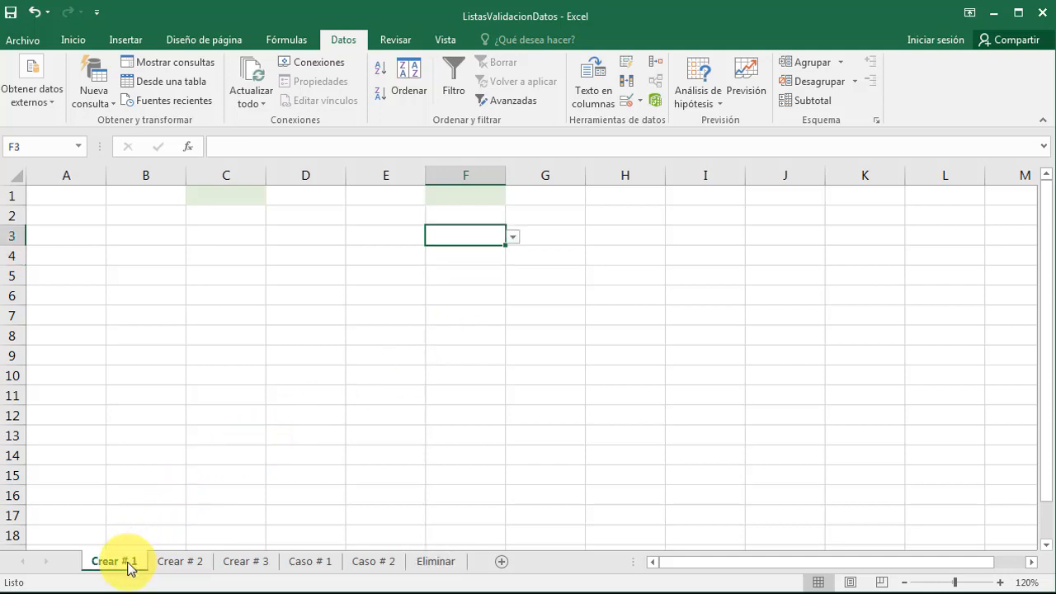
left_click(514, 236)
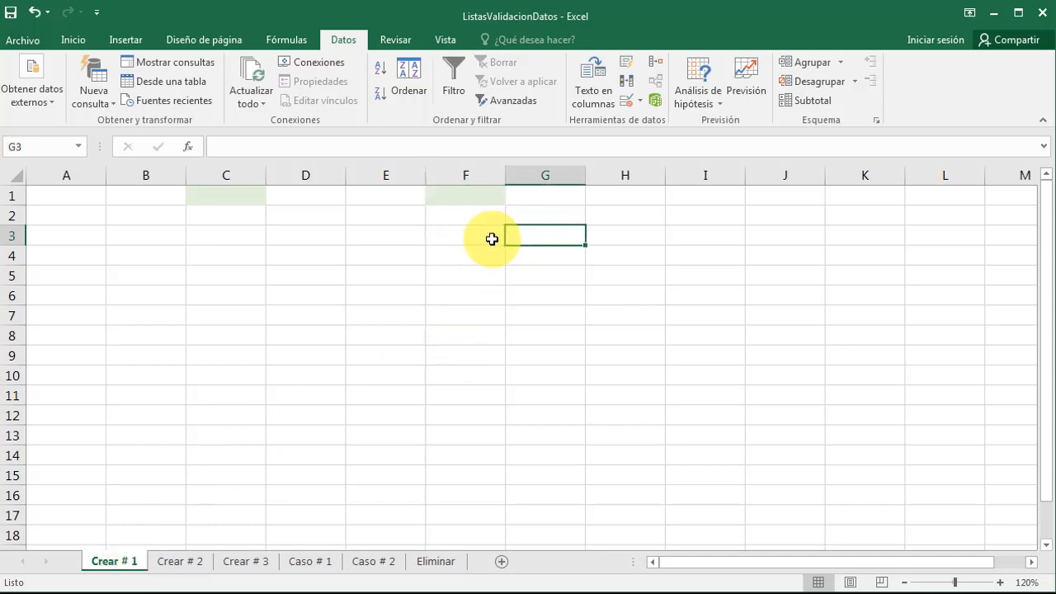
left_click(492, 239)
left_click(512, 239)
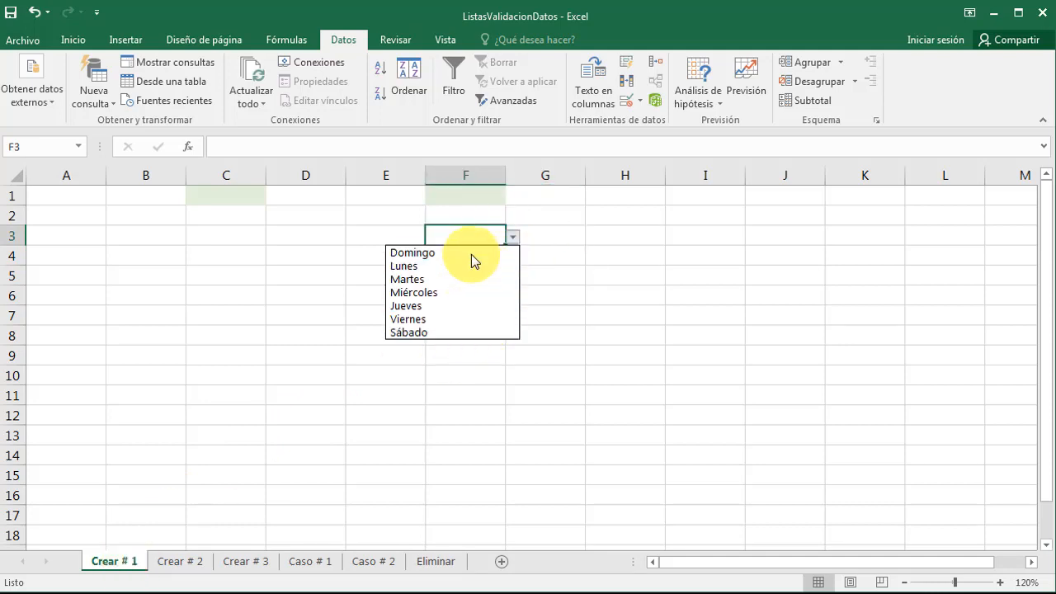
left_click(508, 307)
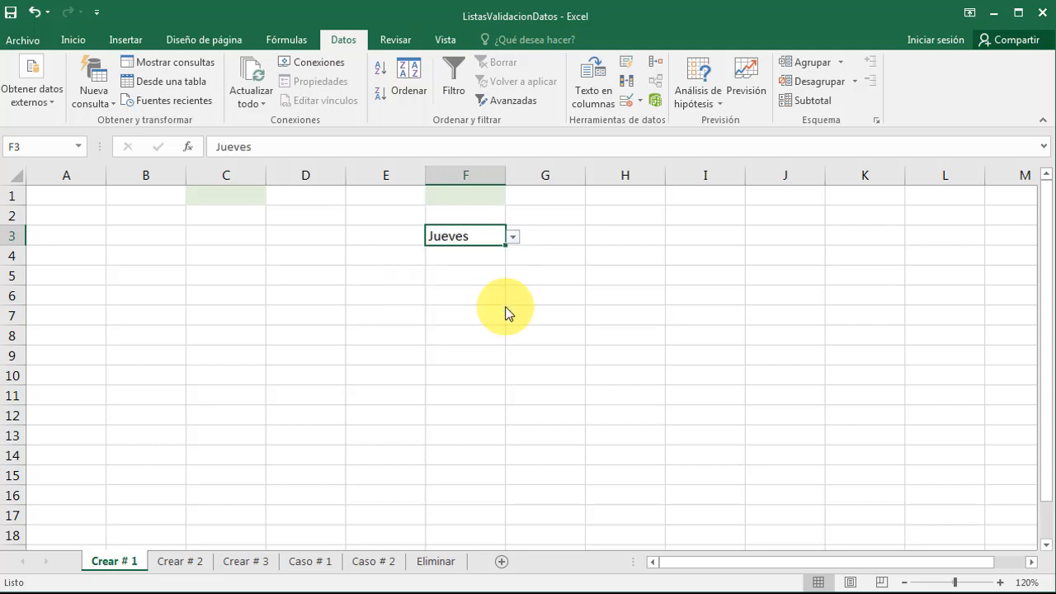
Step: Try to replace the text in F3 on Crear # 1 with ayer and cancel the entry
double_click(482, 236)
left_click_drag(484, 234, 361, 243)
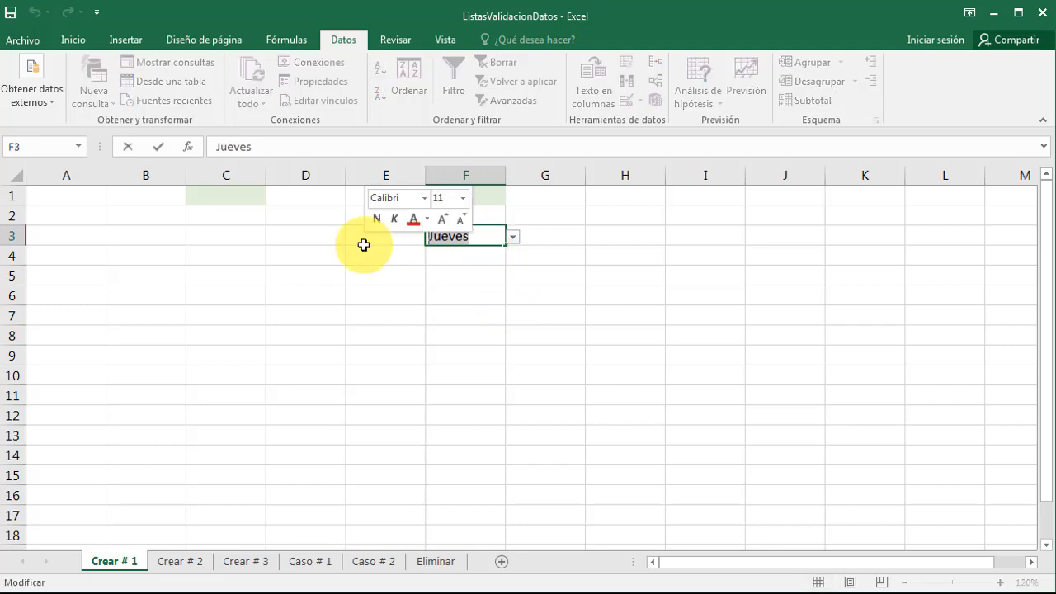
type("ayer")
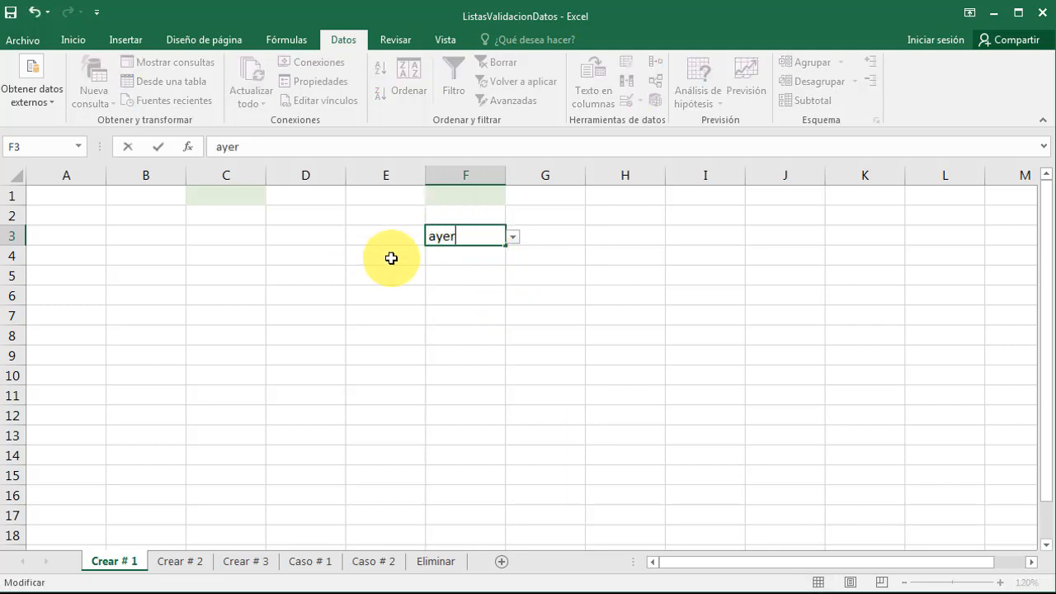
key("Return")
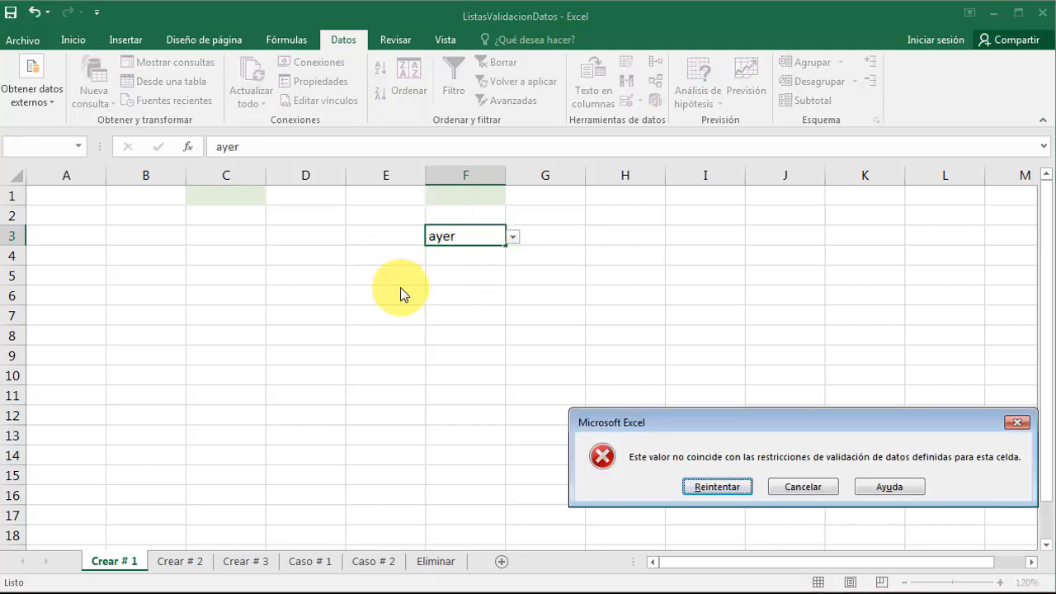
left_click(813, 492)
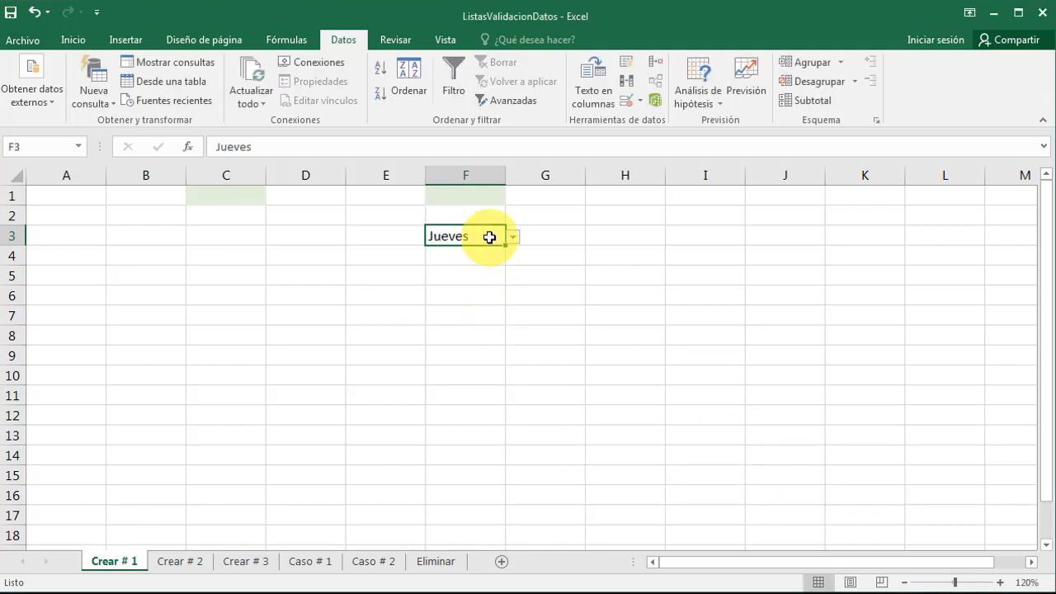